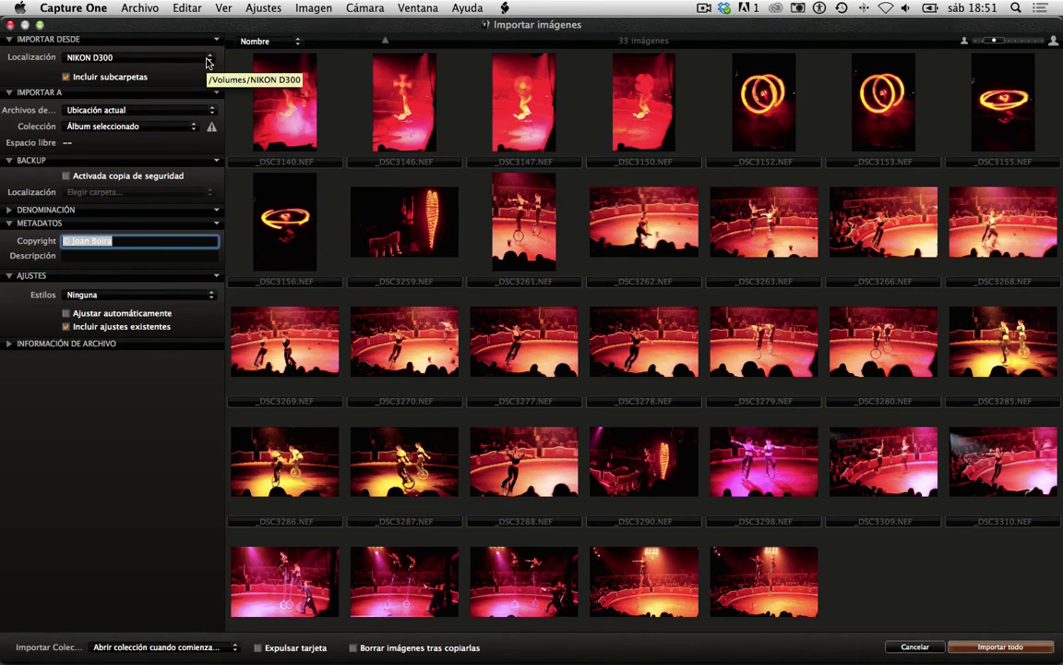
Step: Browse for an alternative import source folder on the desktop and in fotos_2/2014/01_Gener_2014 on the Fotos 2 drive
click(209, 61)
click(209, 62)
click(211, 59)
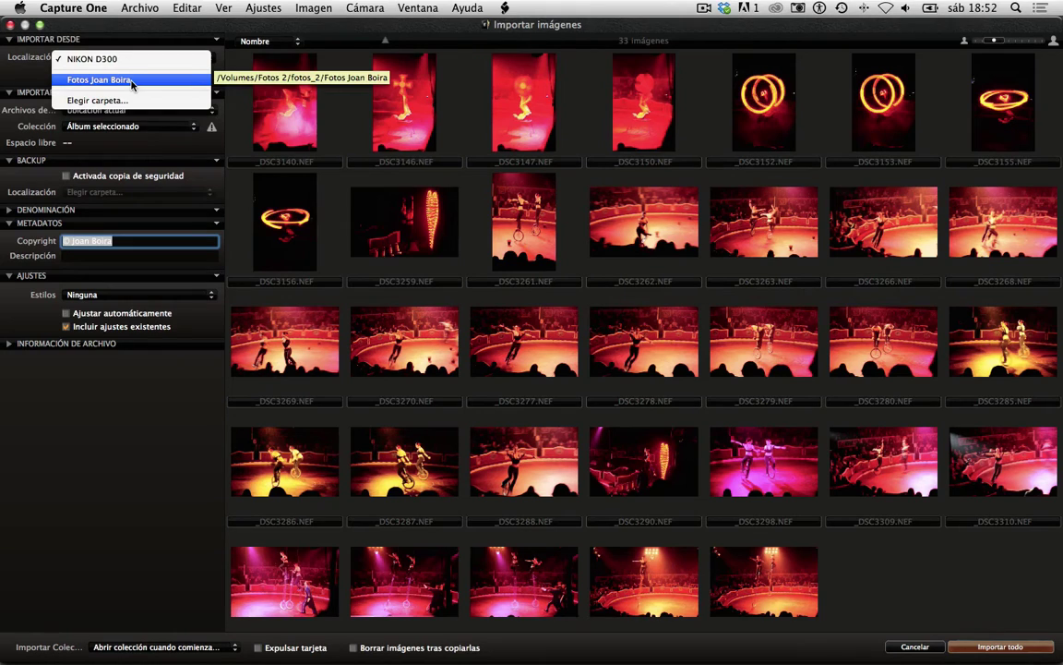
click(109, 103)
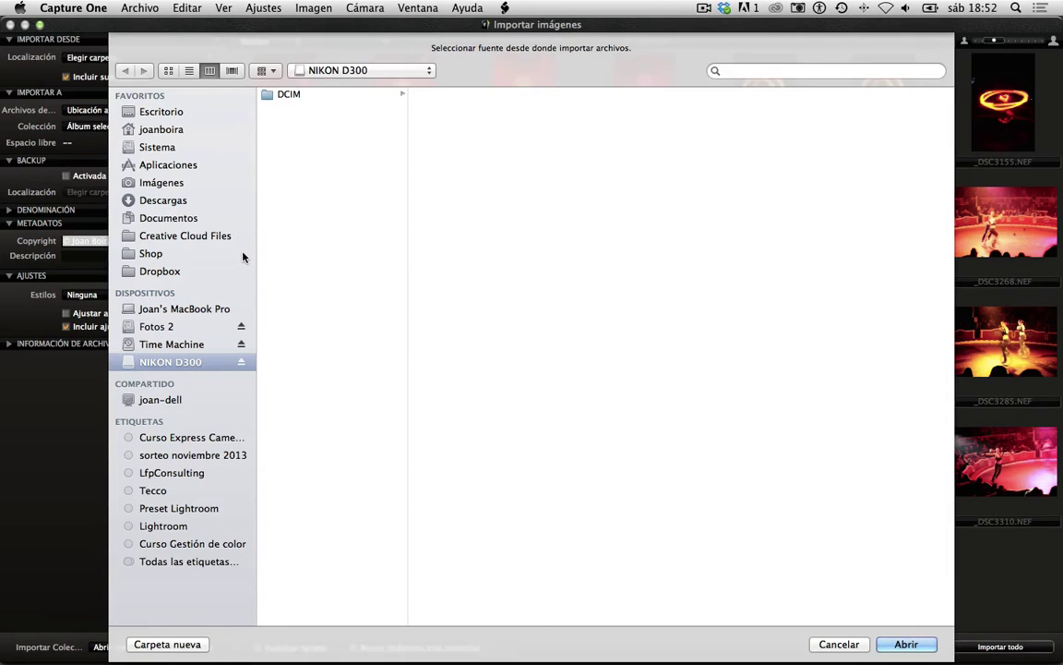
click(171, 113)
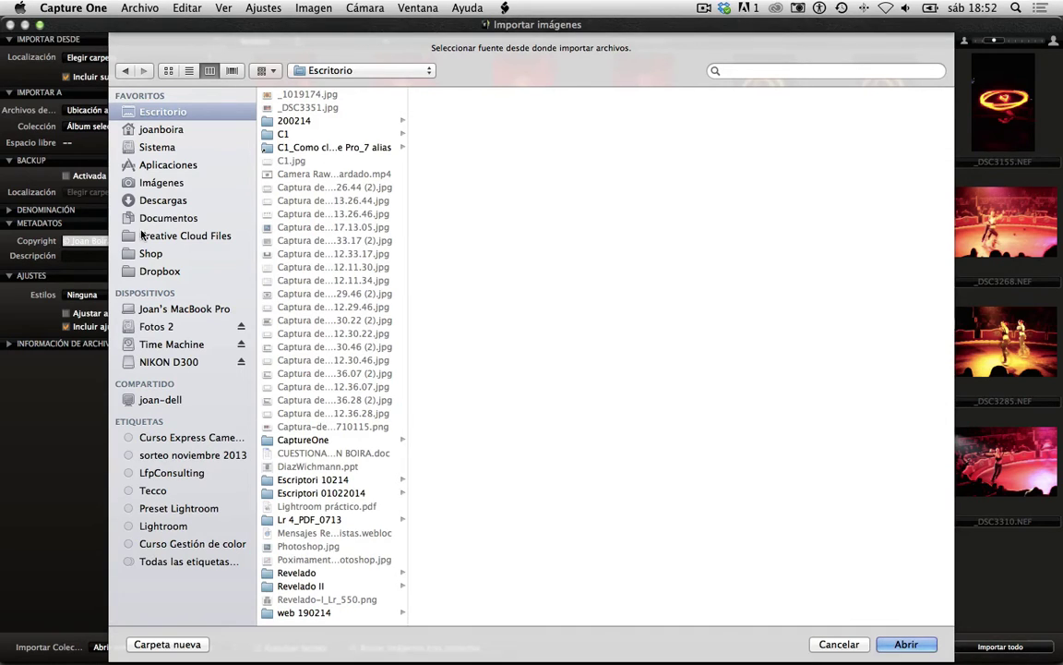
click(148, 326)
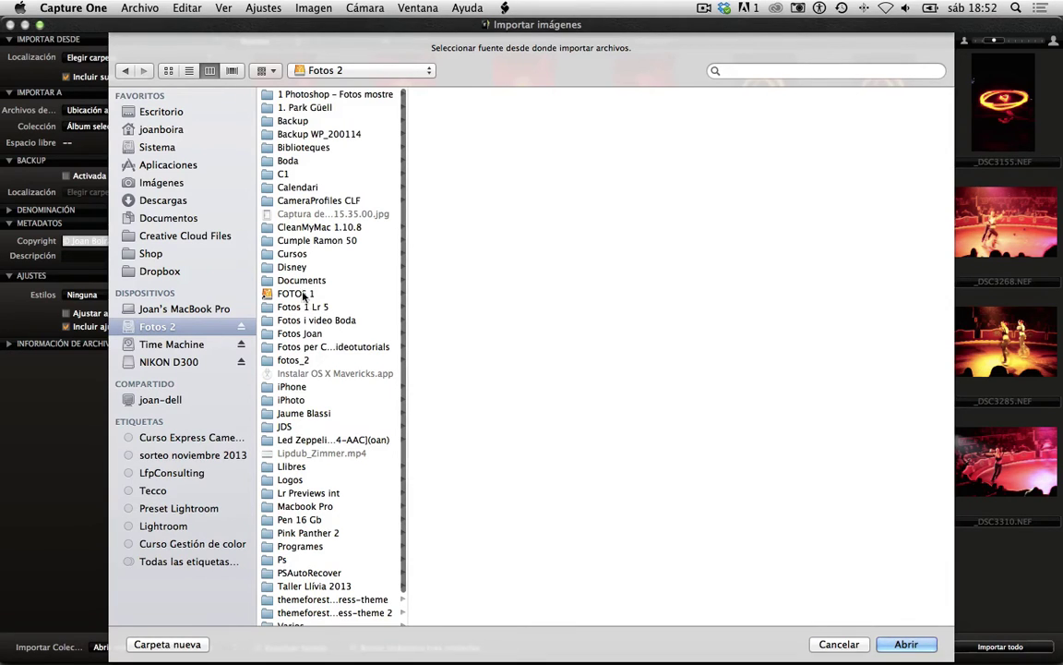
click(286, 360)
click(443, 120)
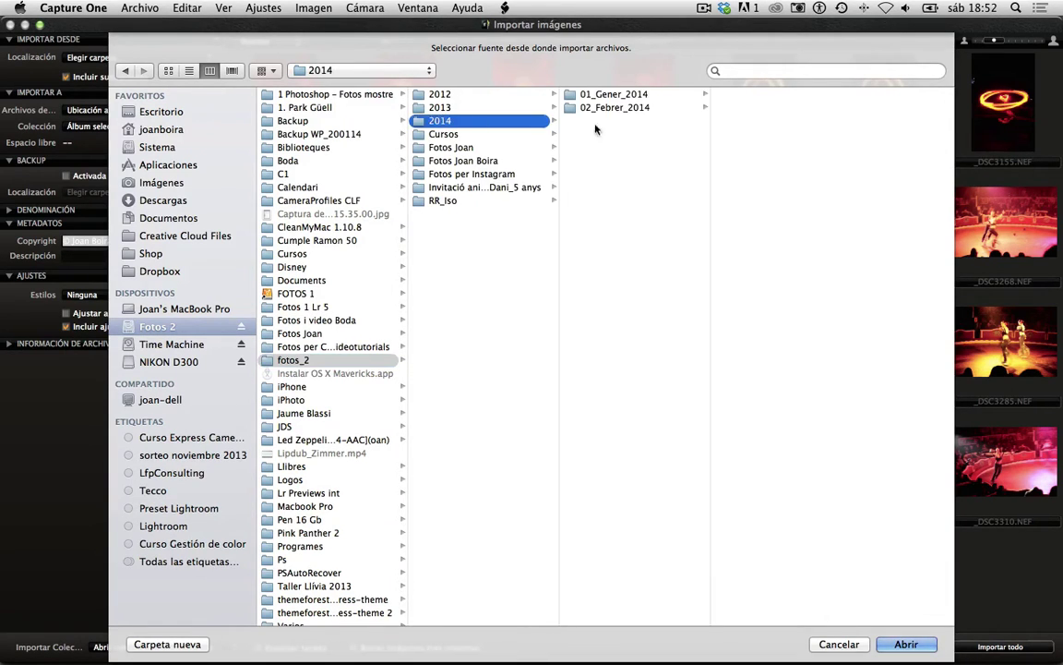
click(628, 95)
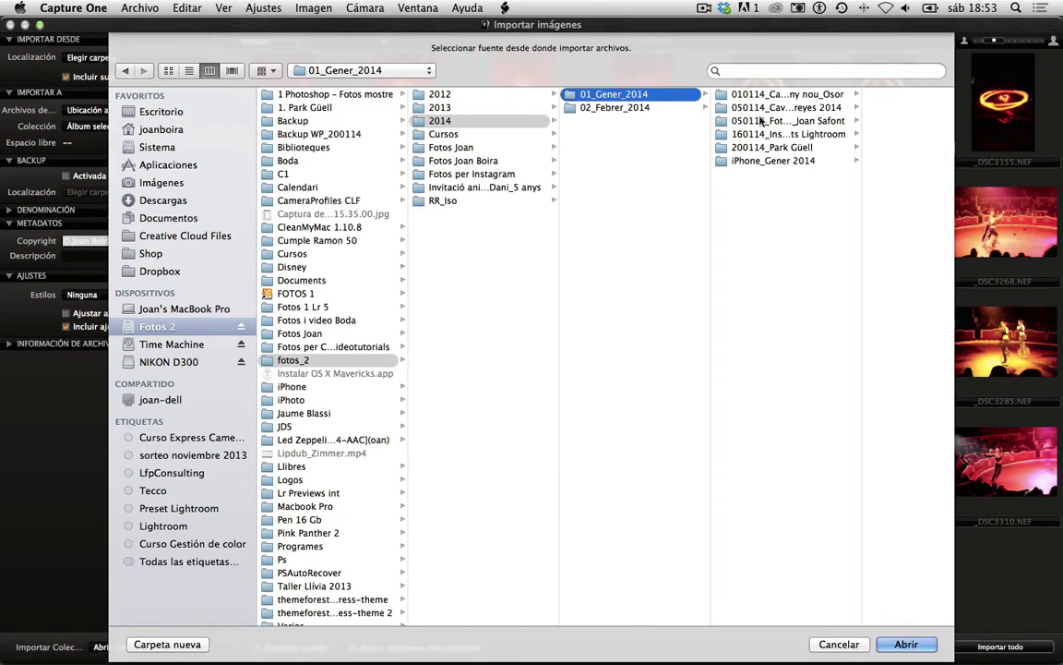
click(773, 148)
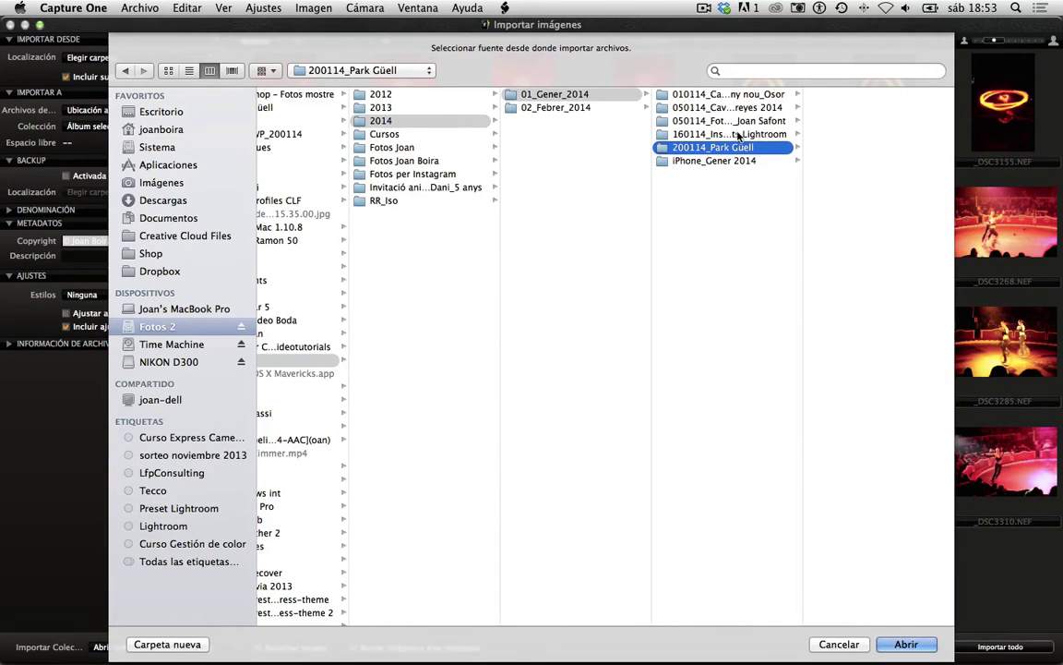
click(737, 135)
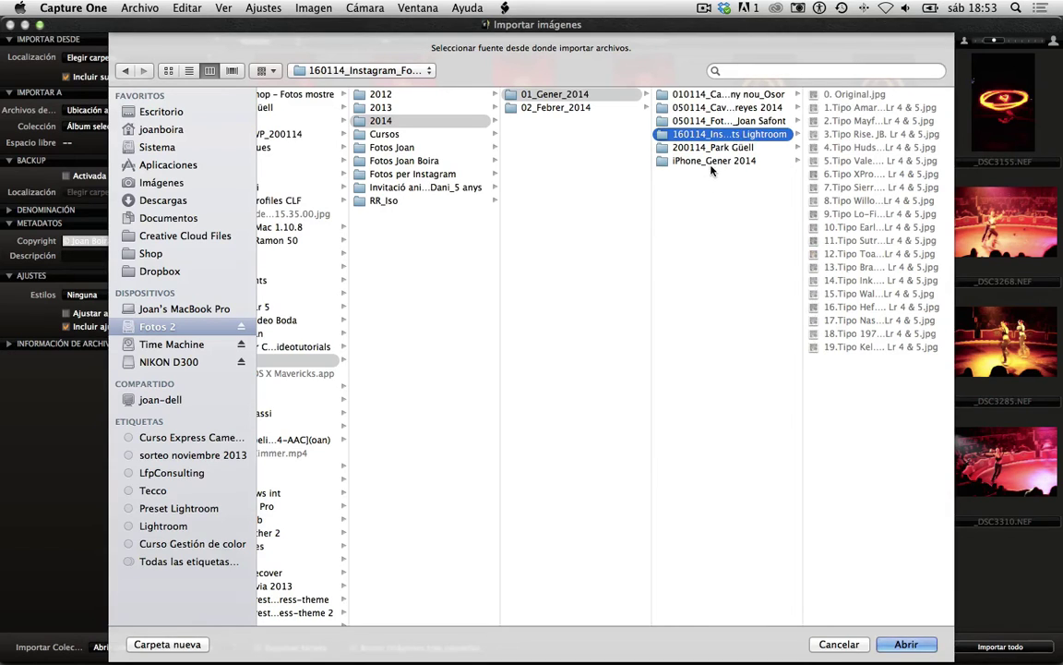
click(710, 162)
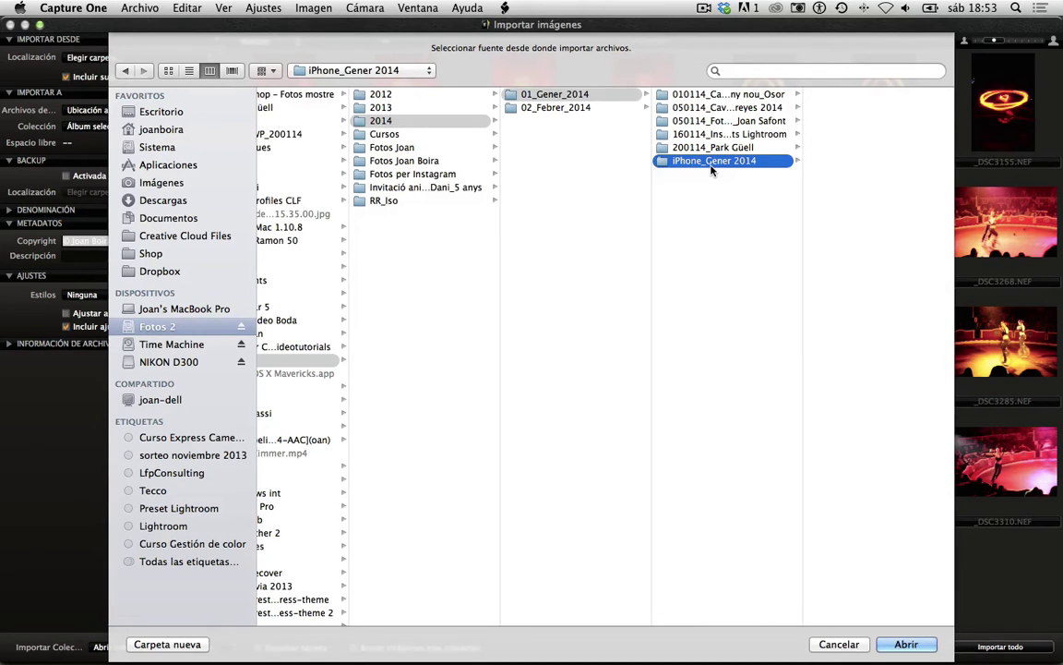
Step: Set the NIKON D300 card as the import source with its subfolders included
click(175, 362)
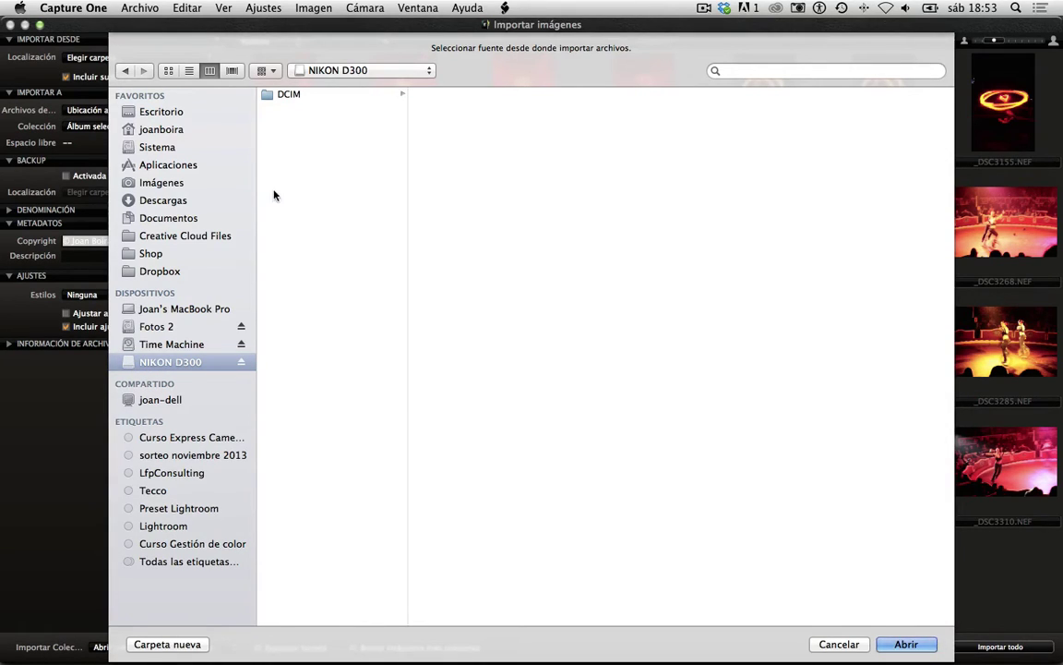
click(905, 644)
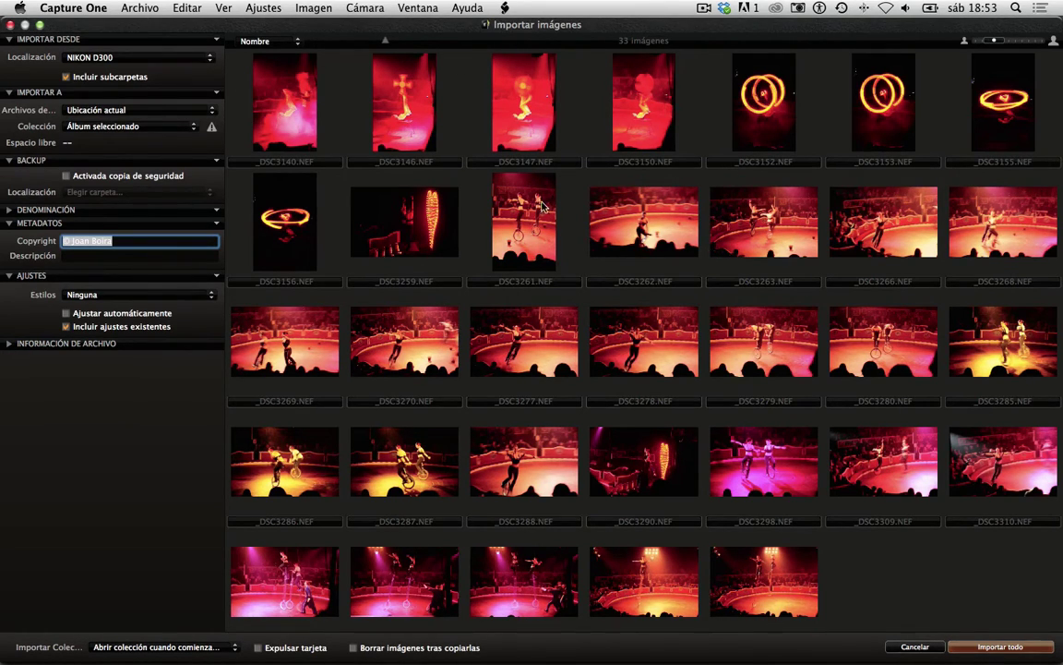
click(116, 79)
click(66, 78)
Step: Choose a custom destination for the imported files and browse to fotos_2/2014/02_Febrer_2014 on the Fotos 2 drive
click(93, 109)
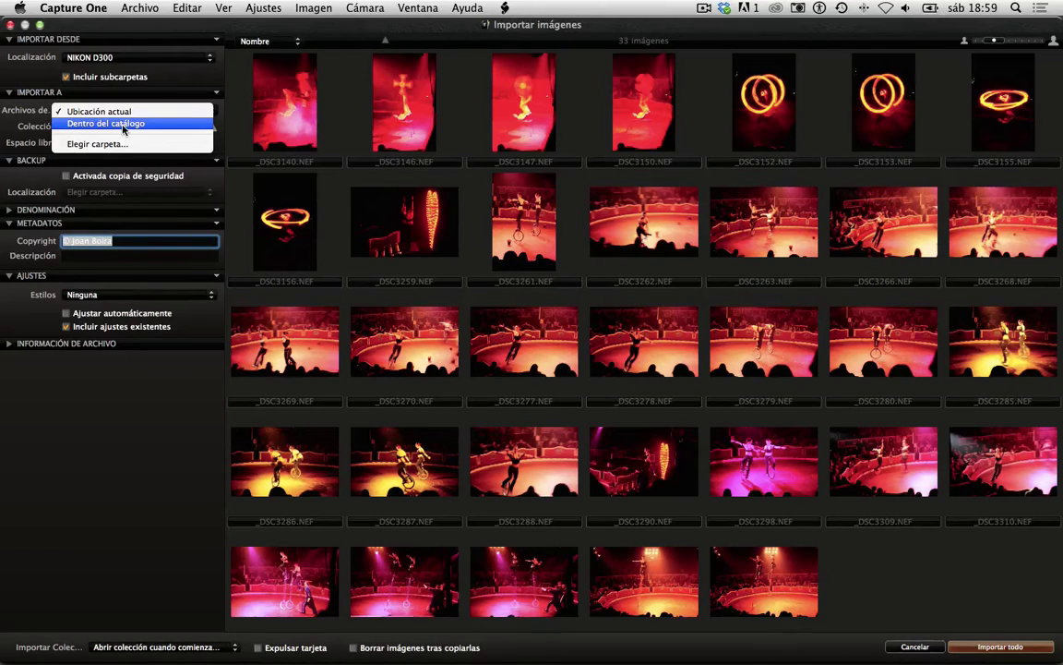
click(101, 144)
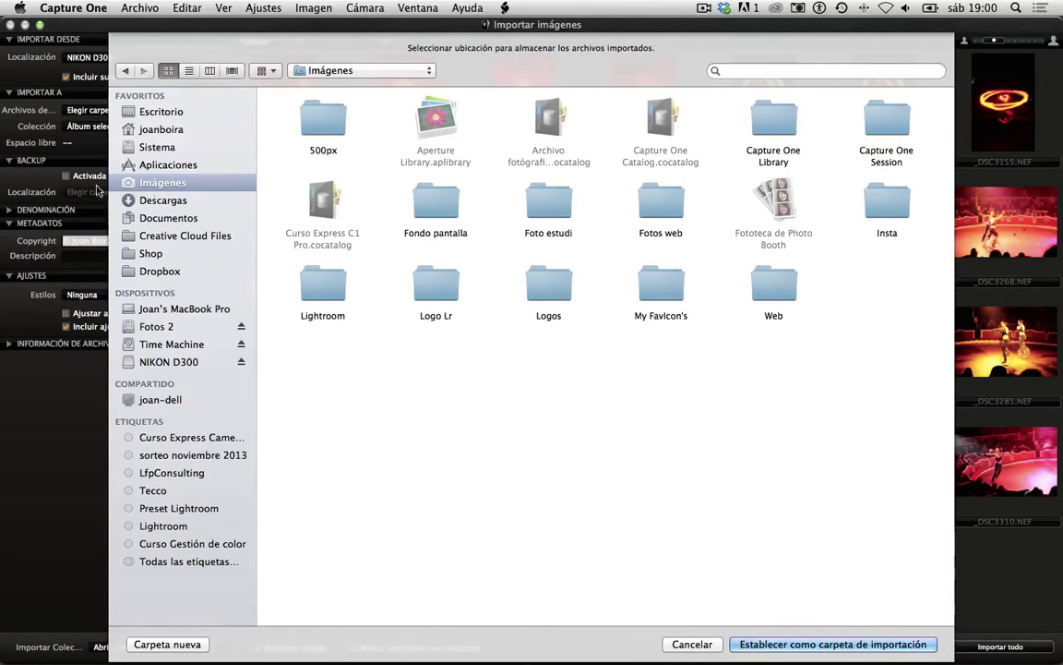
click(147, 328)
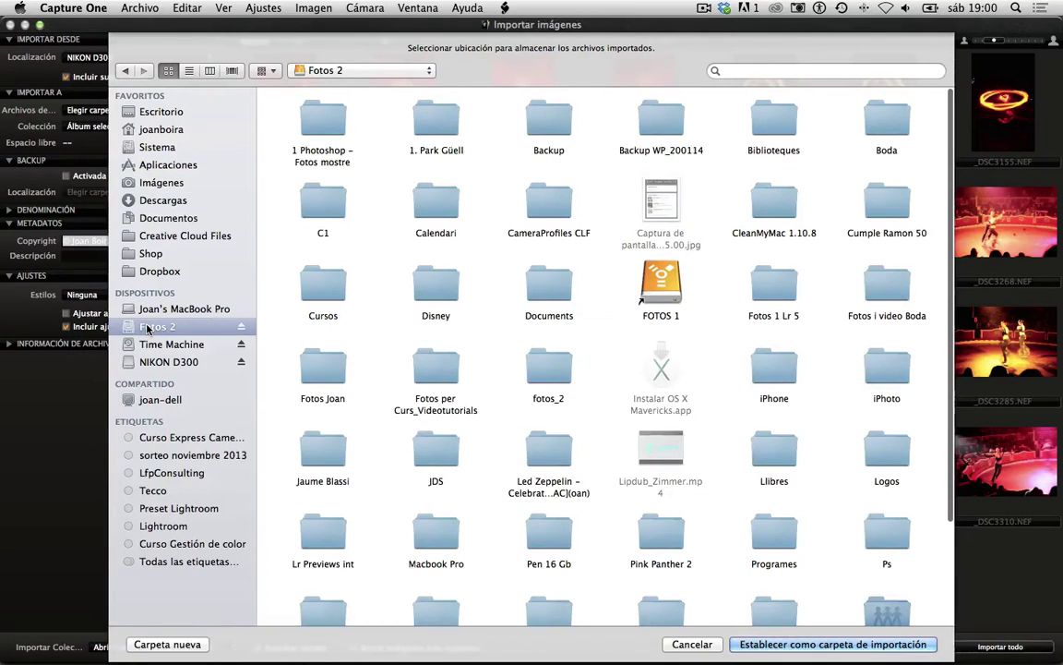
double_click(548, 377)
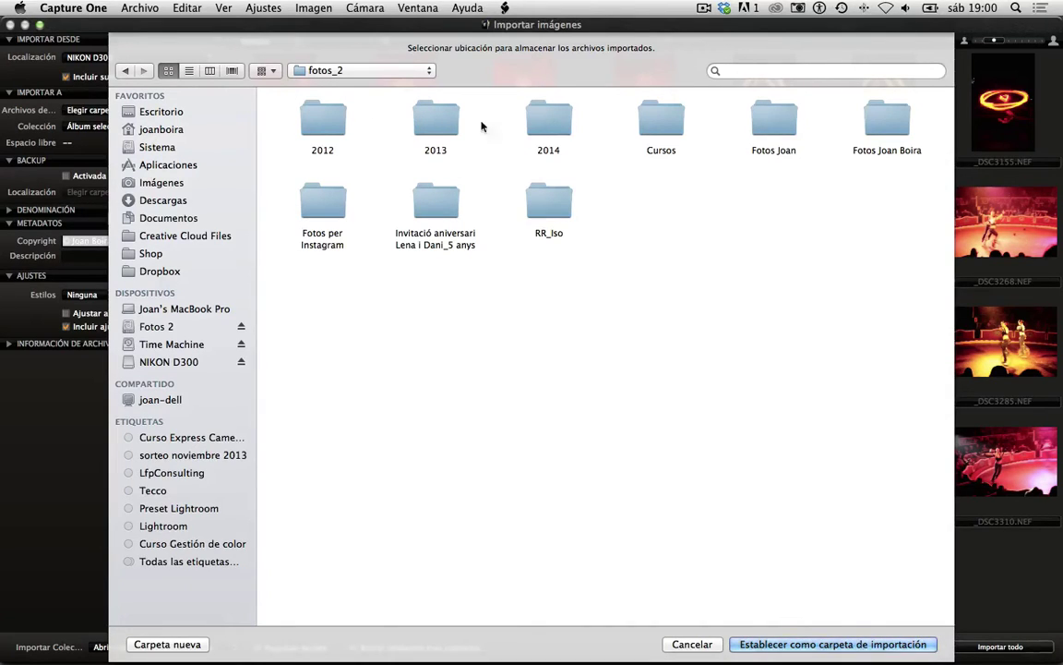
double_click(560, 129)
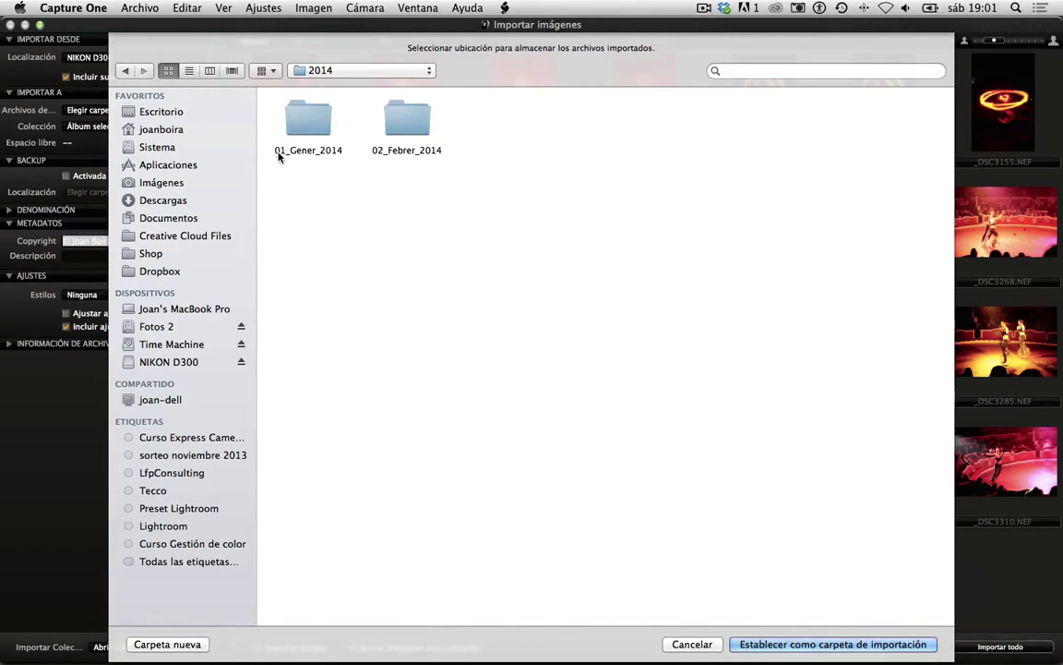
double_click(416, 130)
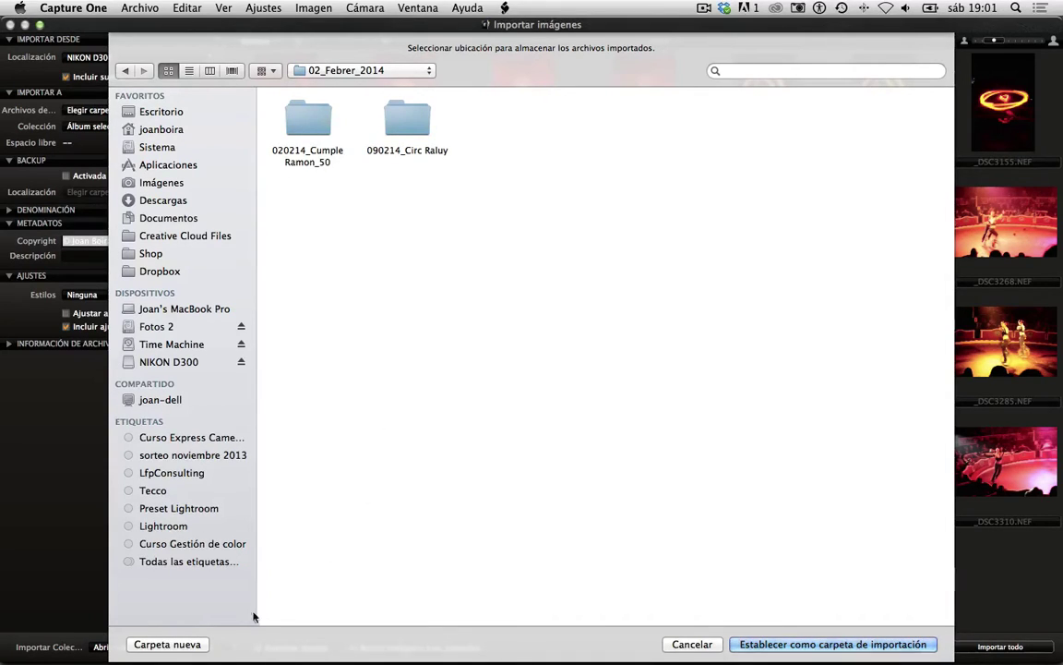
Step: Create a new folder named 220214_Circo Raluy inside 02_Febrer_2014 and set it as the import folder
click(188, 645)
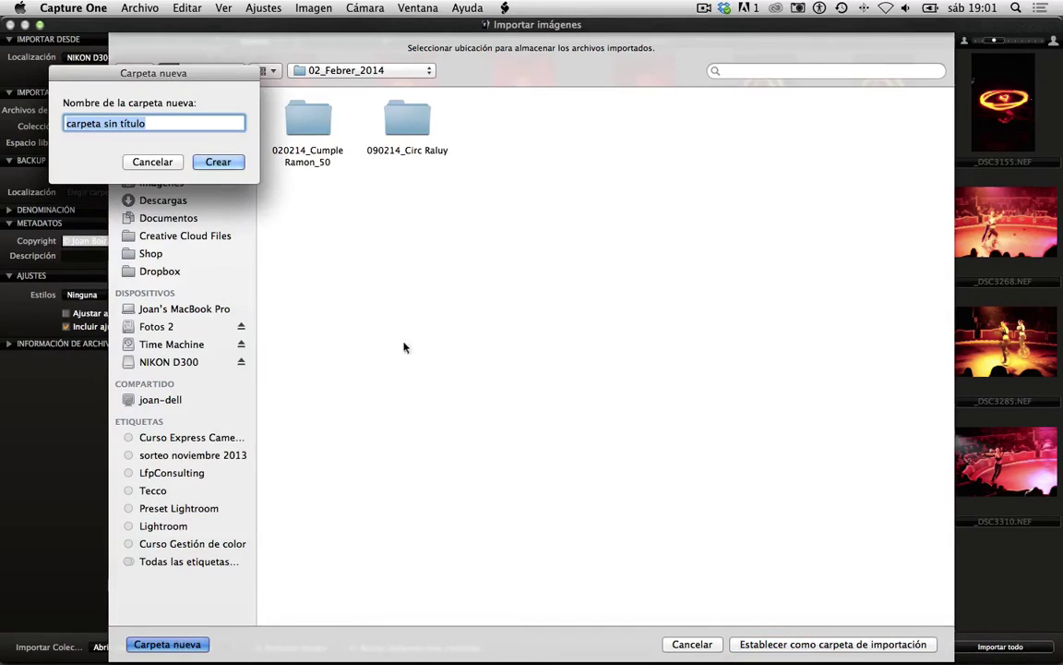
drag(172, 73, 426, 124)
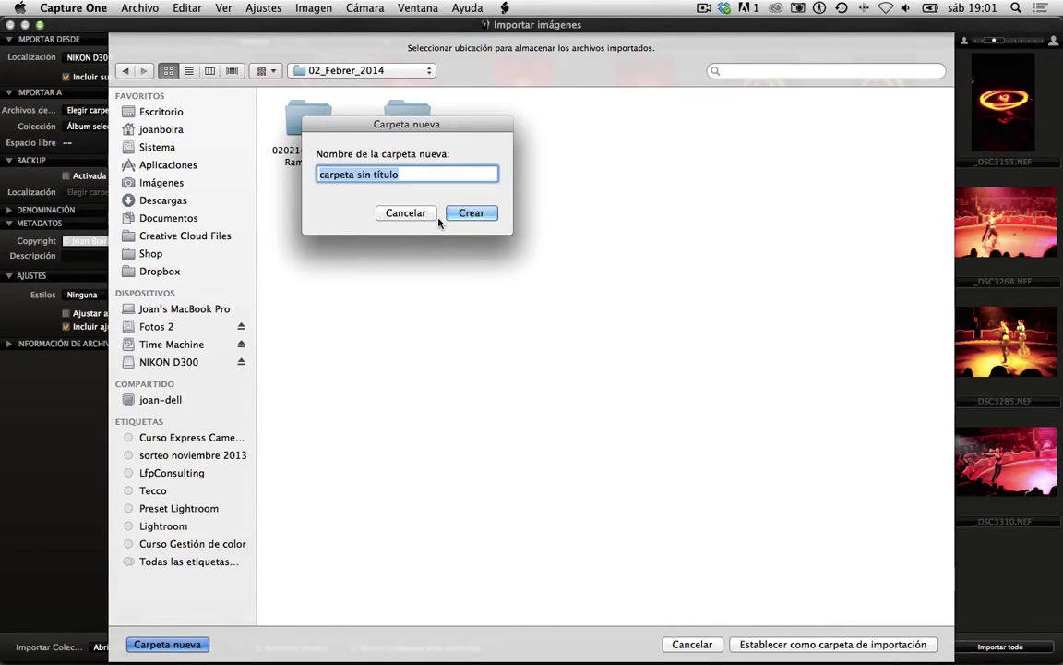
text(2)
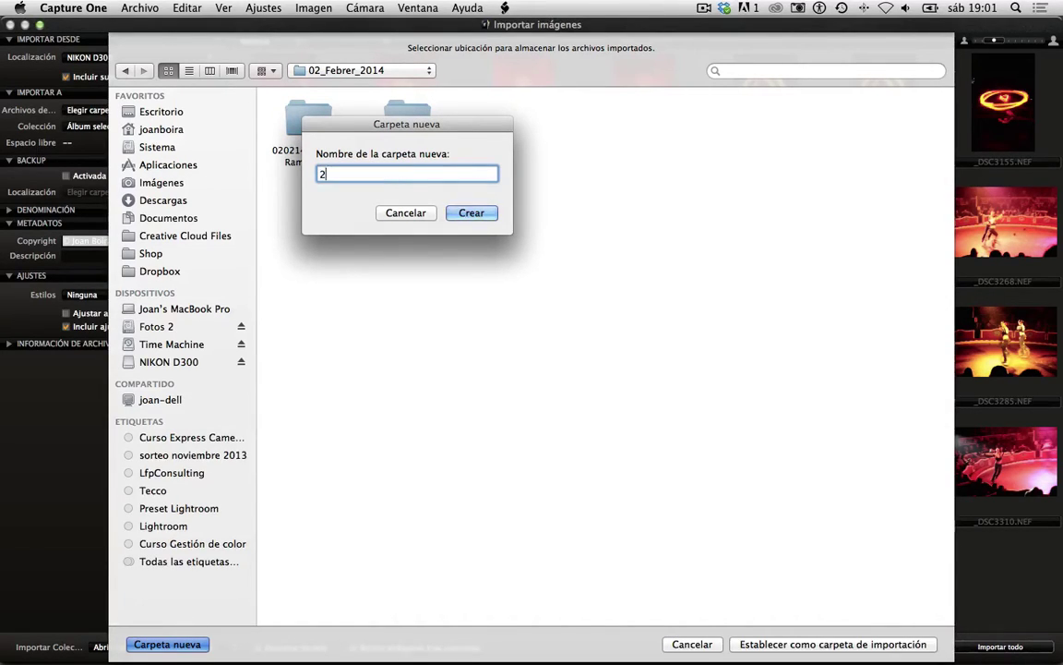
text(20214)
text(ojo)
key(BackSpace)
key(BackSpace)
key(BackSpace)
key(BackSpace)
text(_)
text(Circo Raluy)
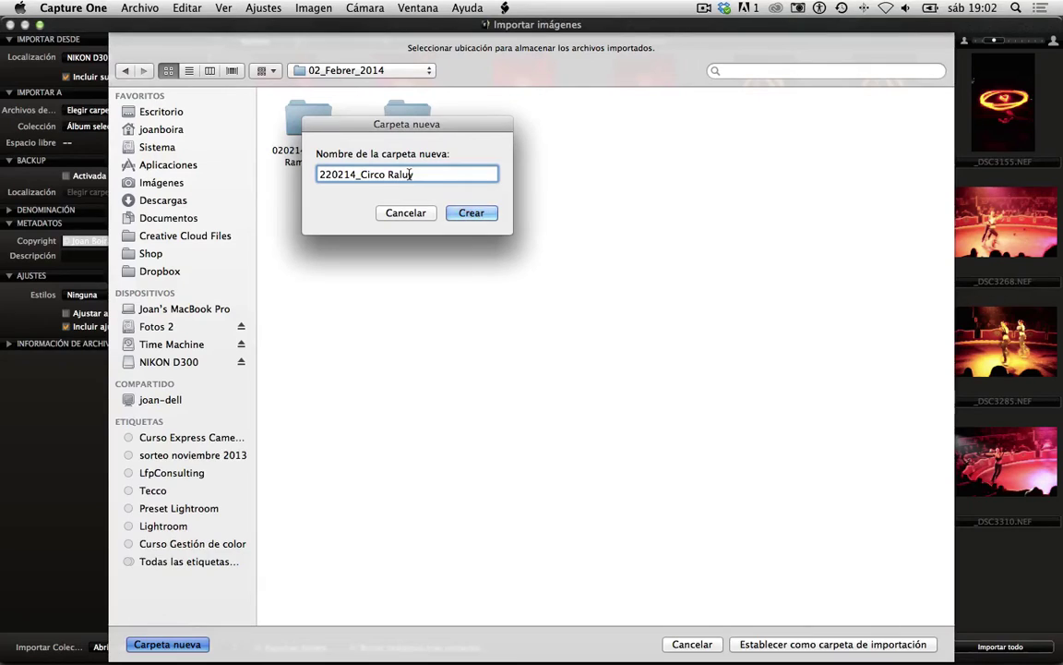
text(_)
key(BackSpace)
drag(360, 174, 413, 175)
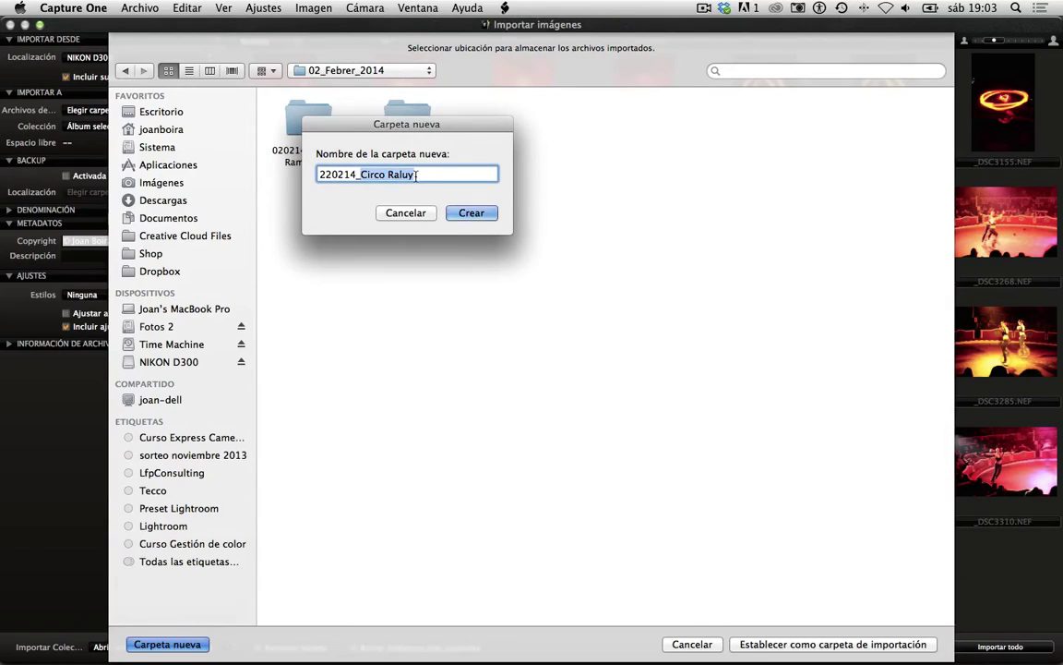
click(472, 214)
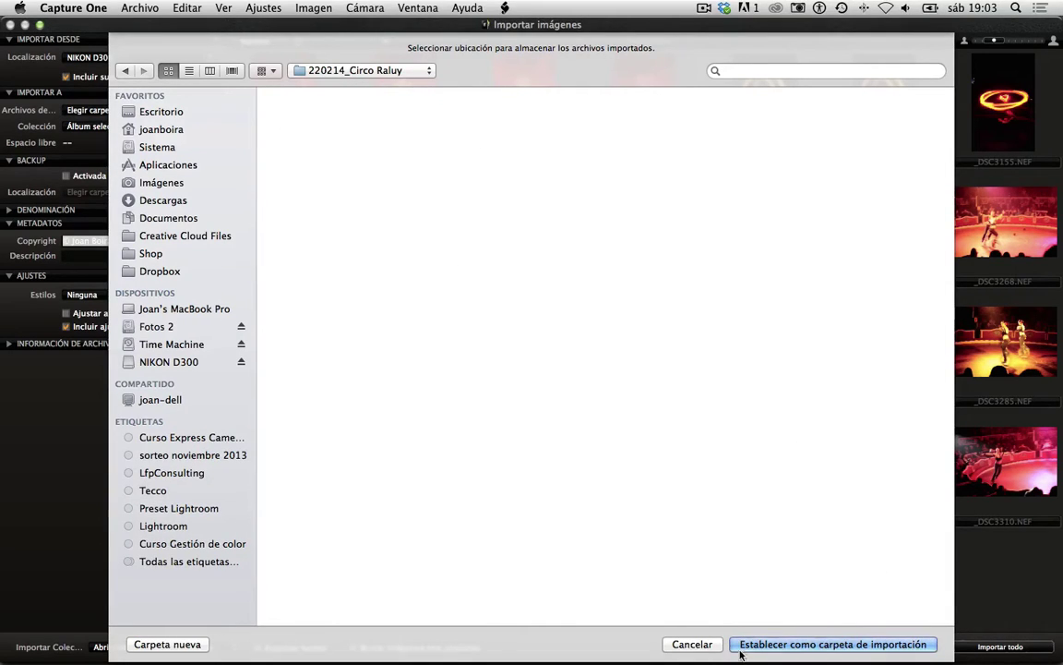
click(835, 644)
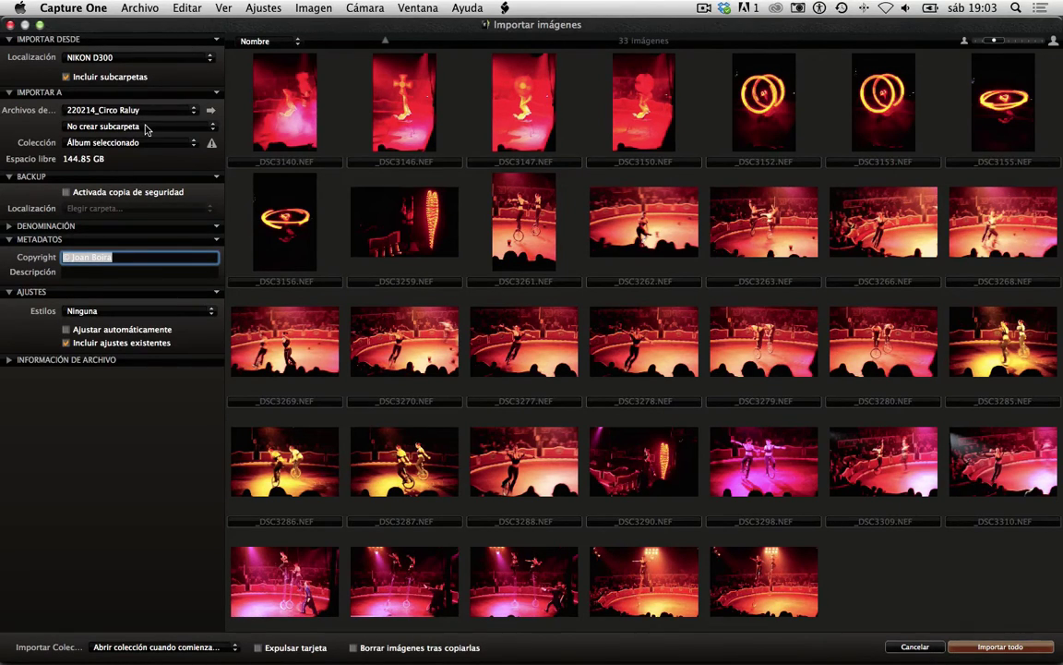
Step: Have the import create a named subfolder called Raw_Circo Raluy_220214 inside the destination folder
click(212, 130)
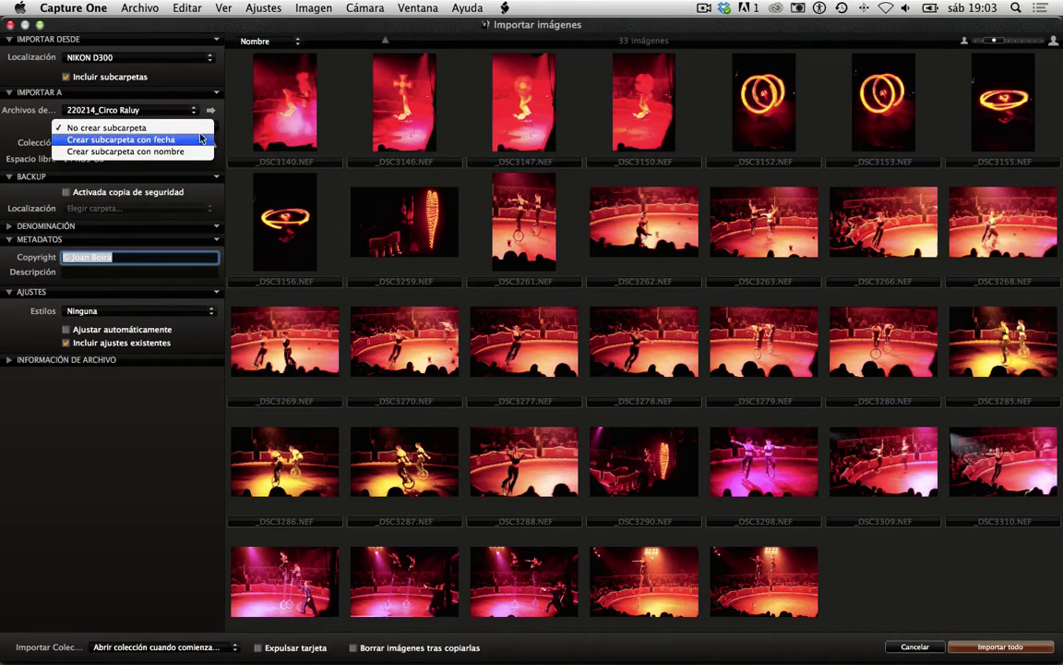
click(202, 110)
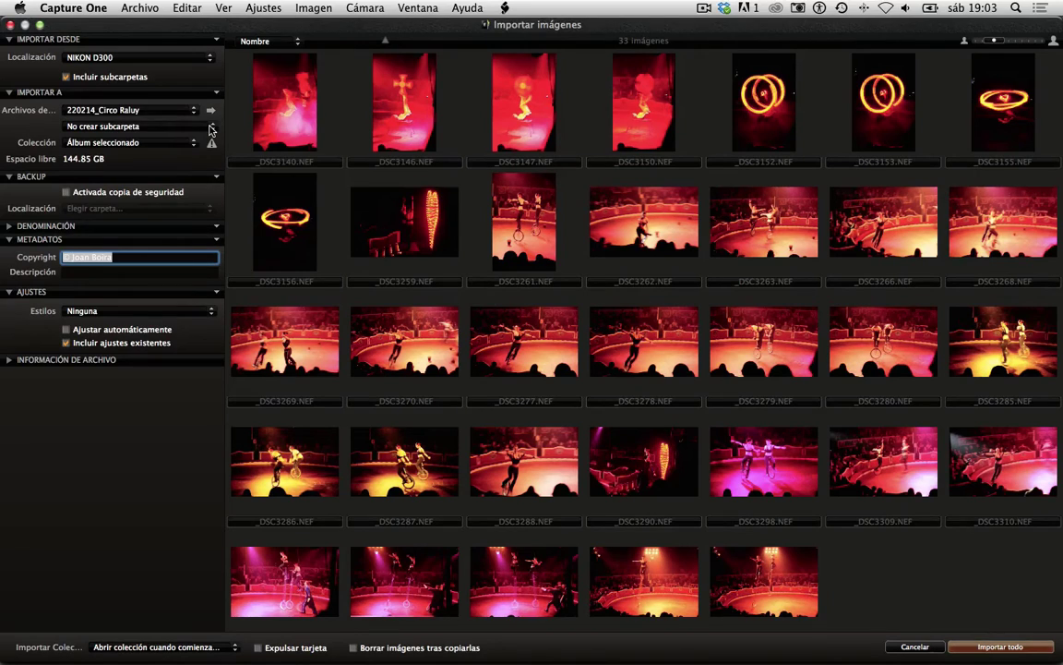
click(211, 128)
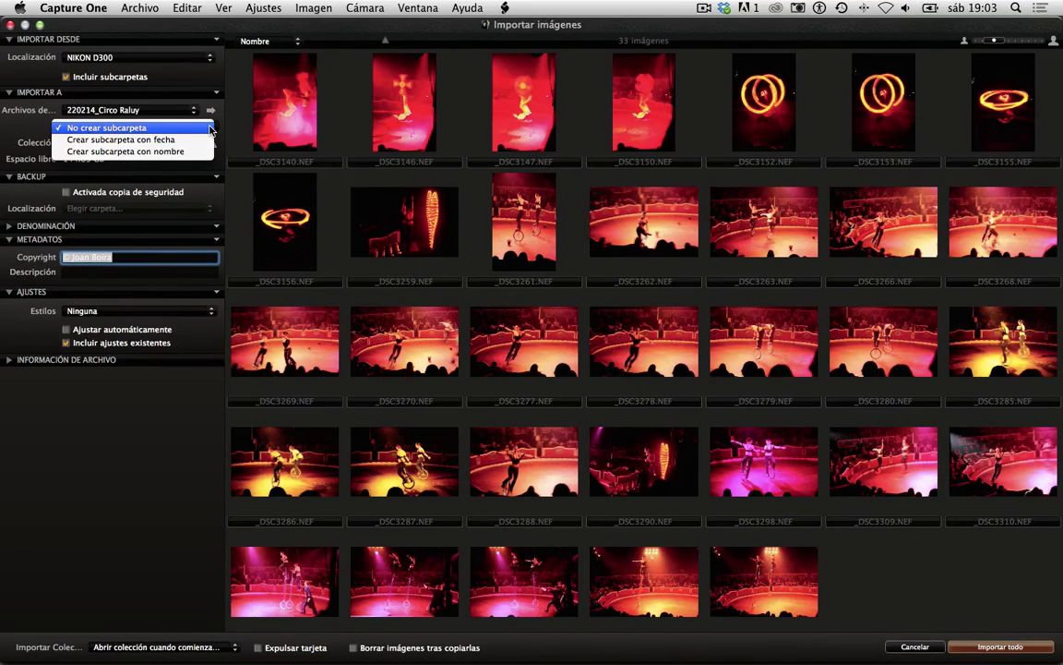
click(180, 151)
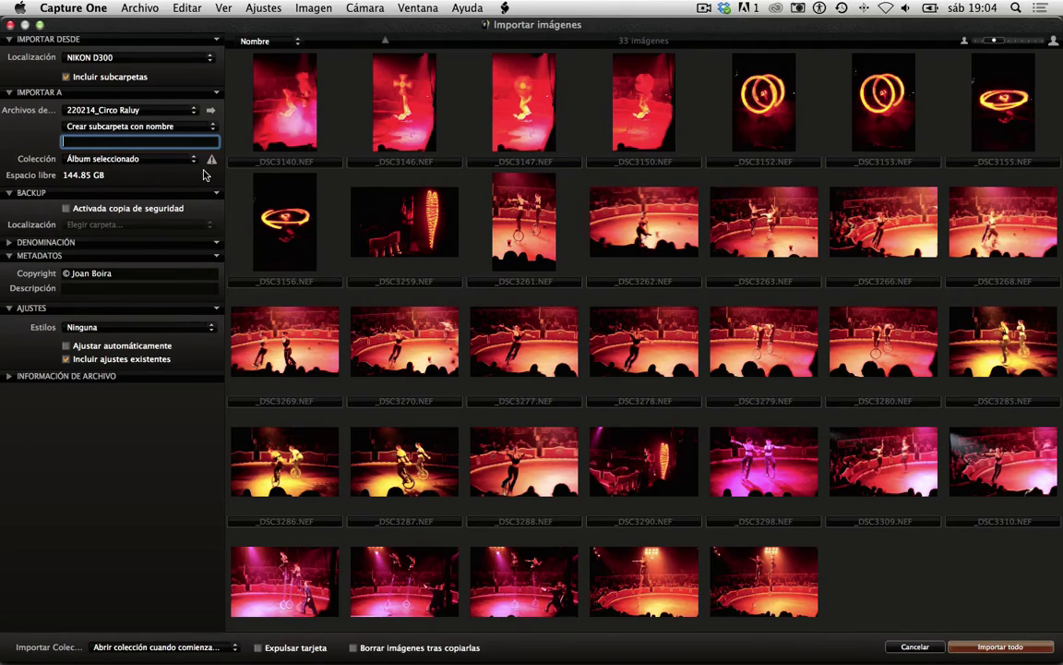
text(Raw)
text(_Circo Raluy_220214)
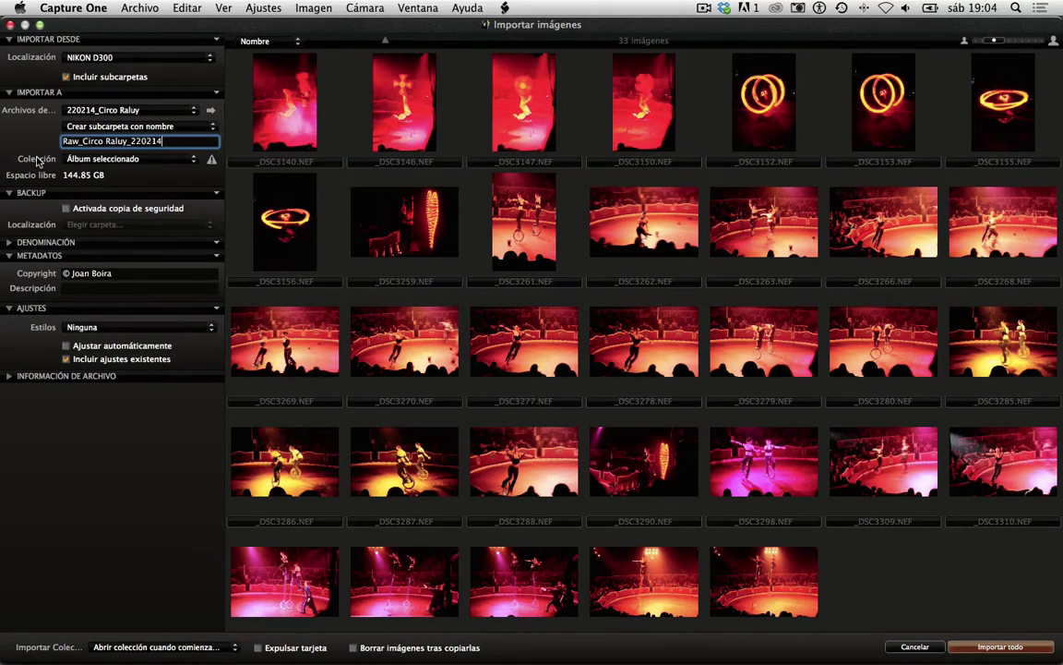
click(192, 163)
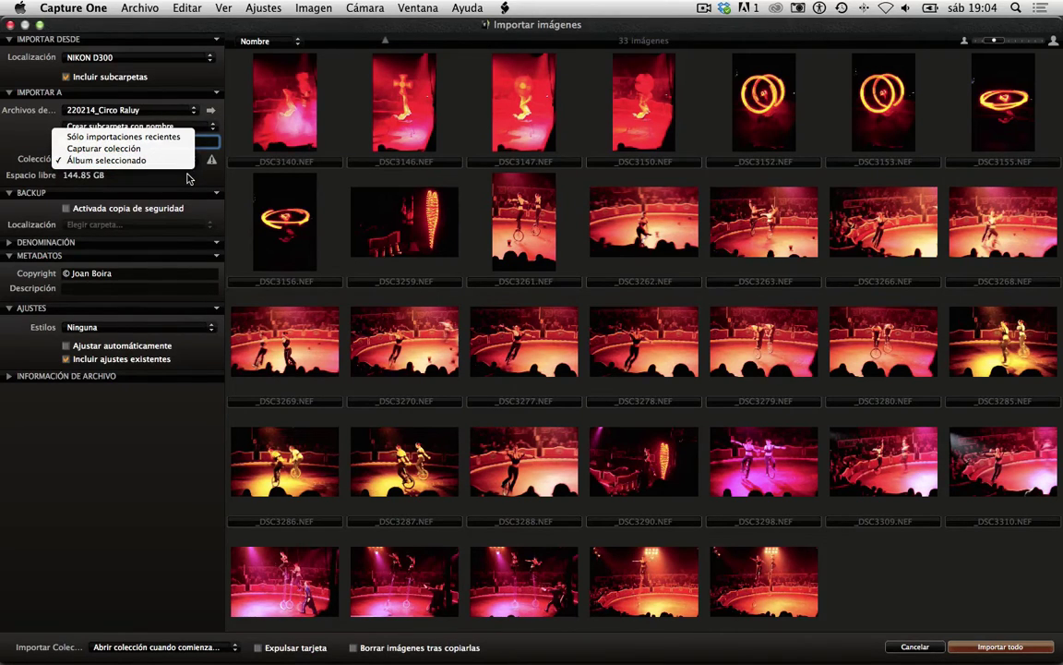
click(187, 178)
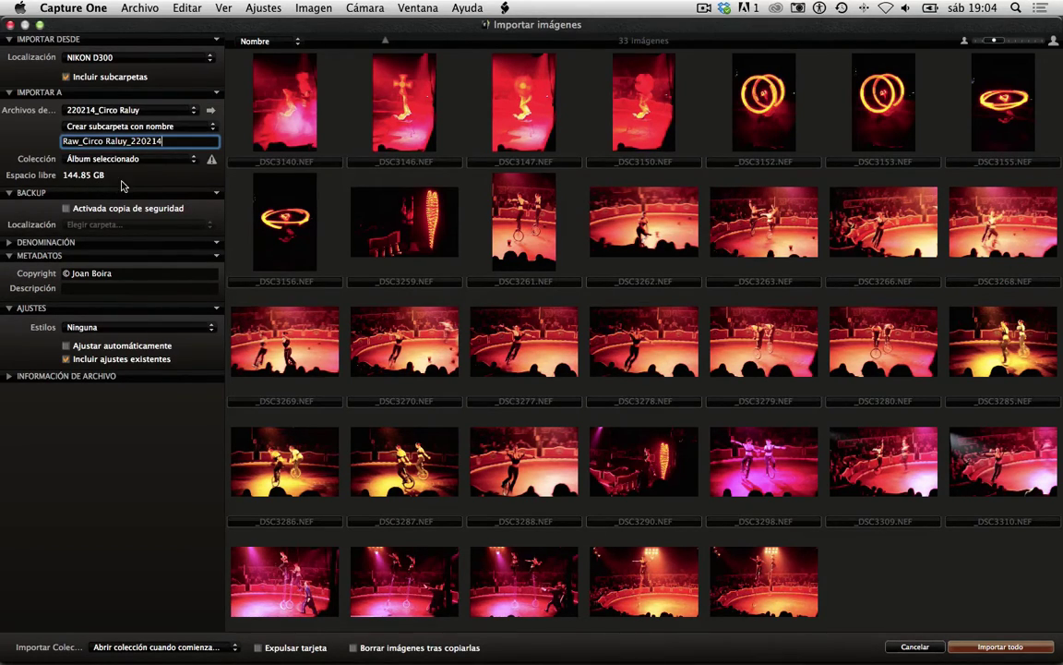
click(66, 209)
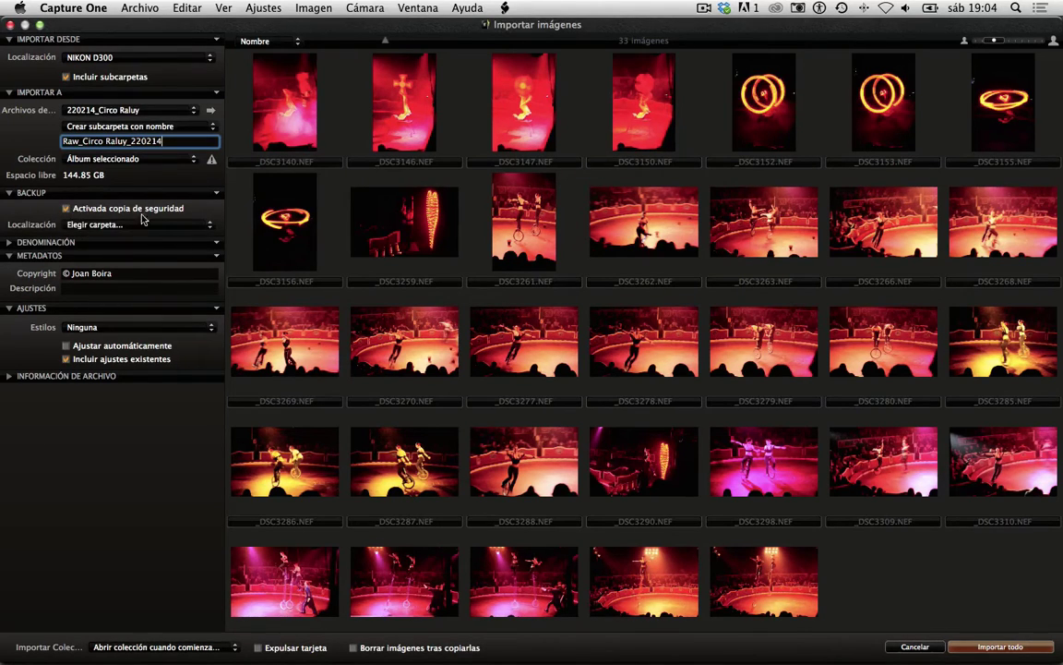
click(166, 228)
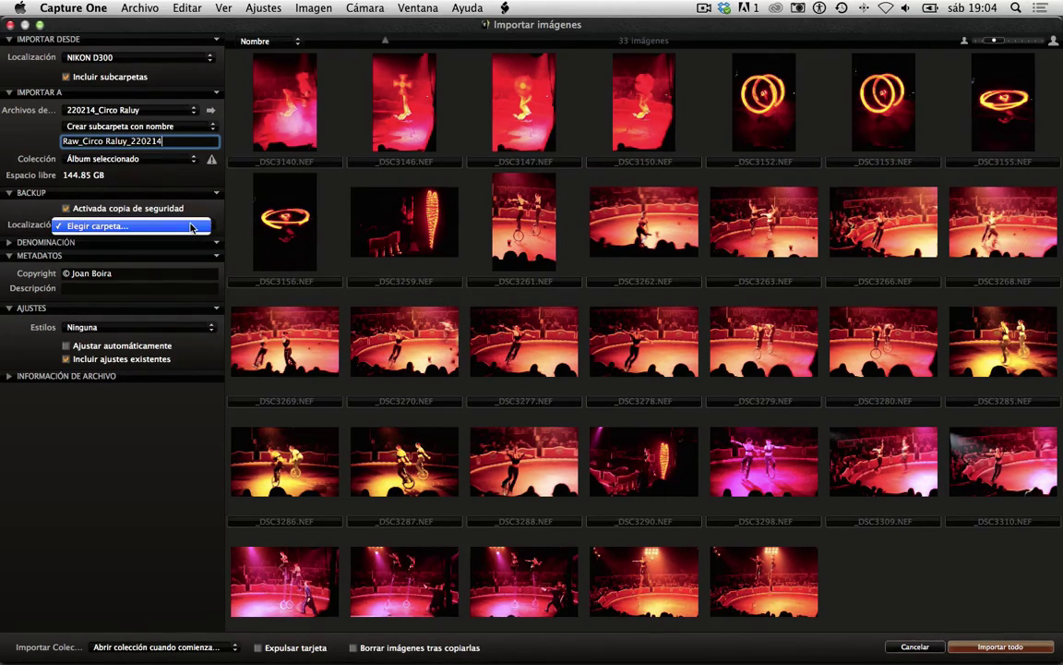
click(191, 229)
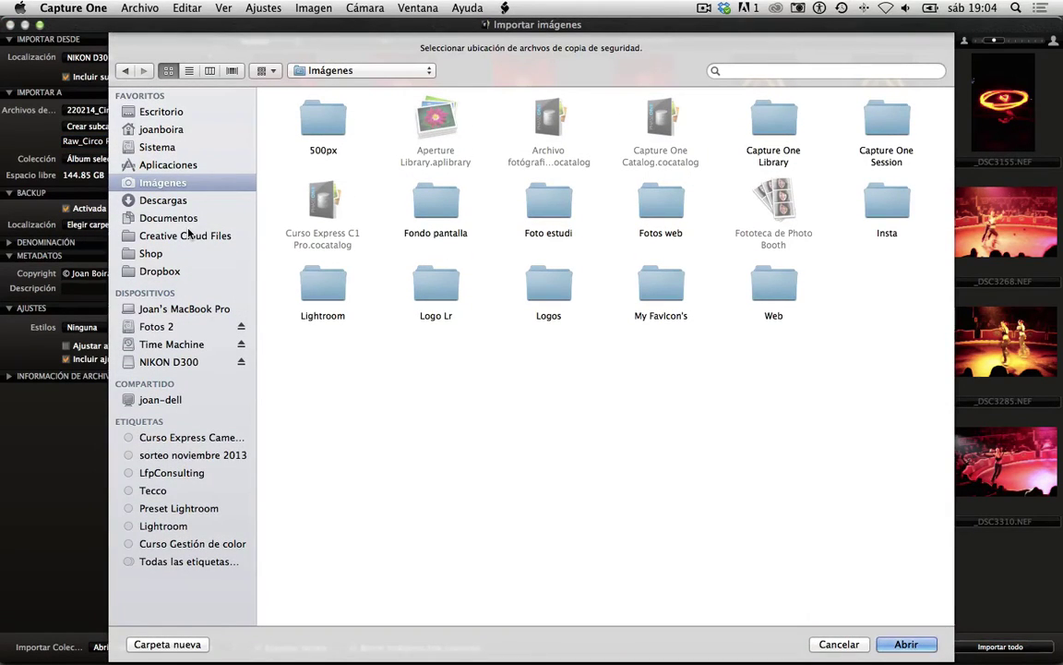
click(166, 327)
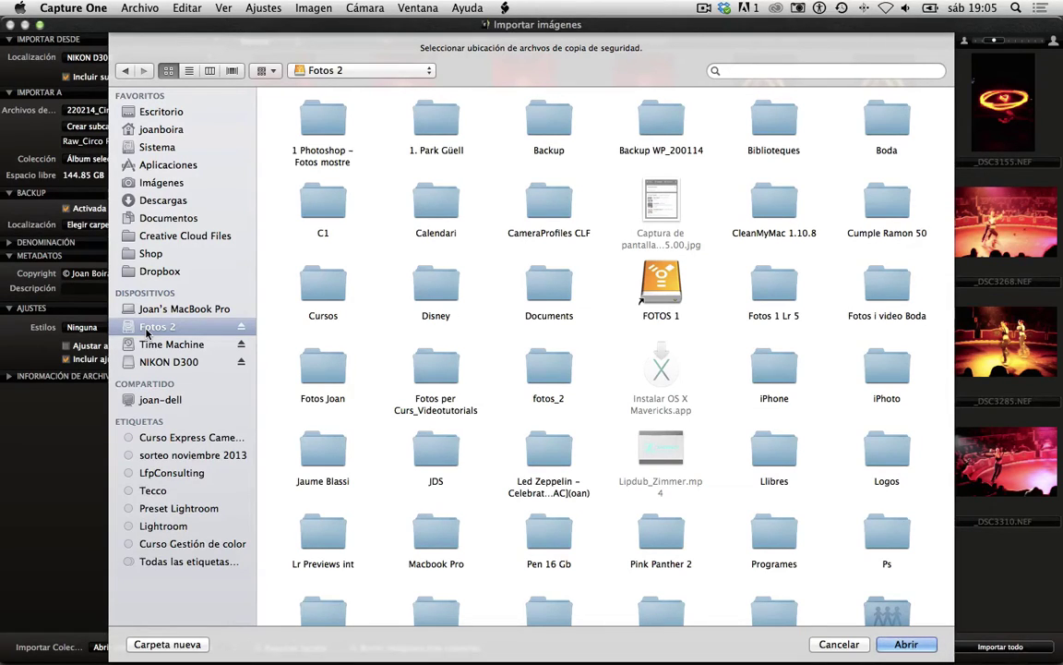
click(147, 347)
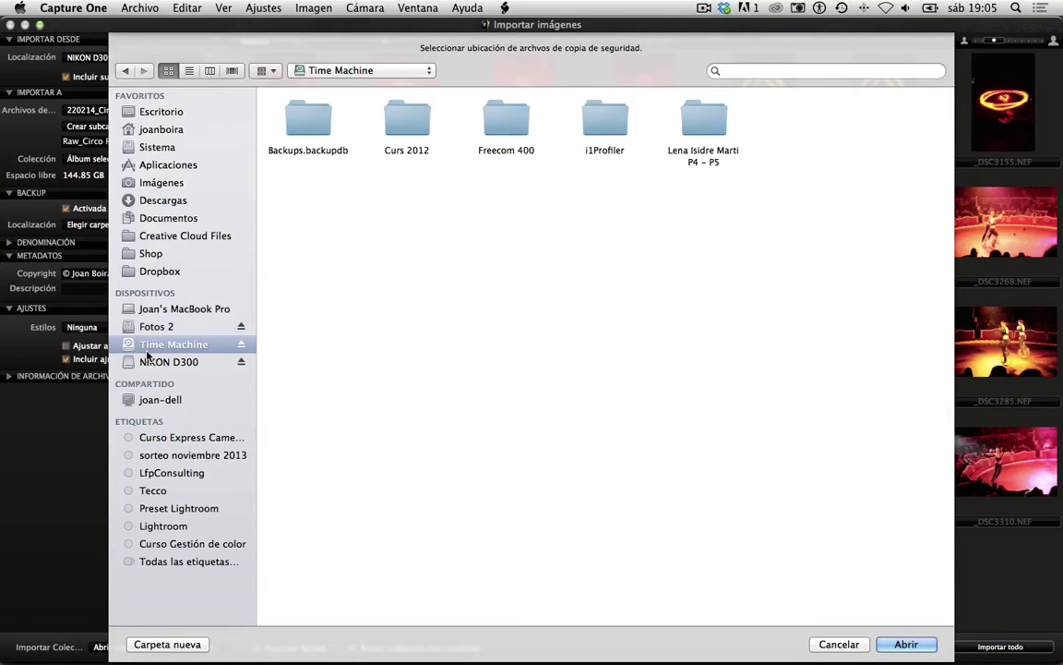
click(856, 644)
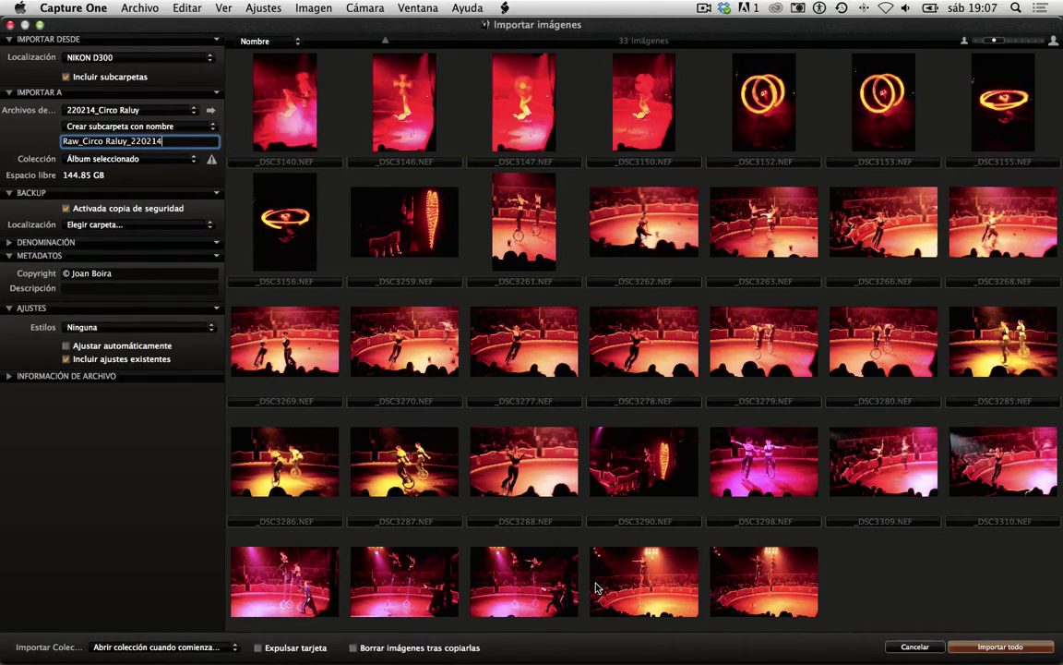
click(73, 211)
Step: Expand the import naming settings and set the job name to Foto
click(10, 244)
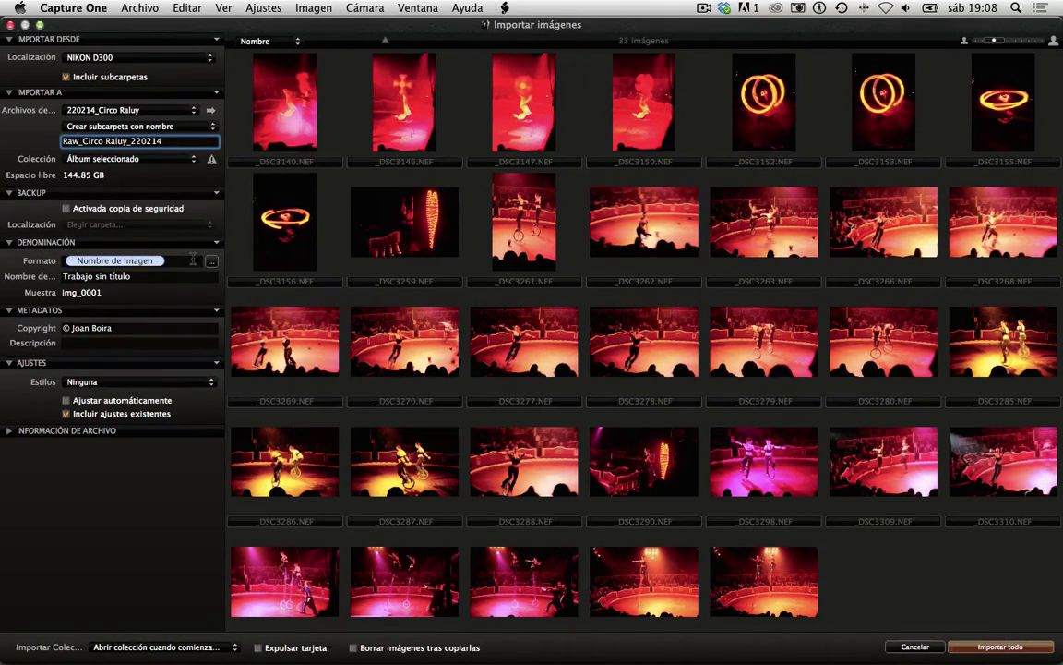
click(149, 276)
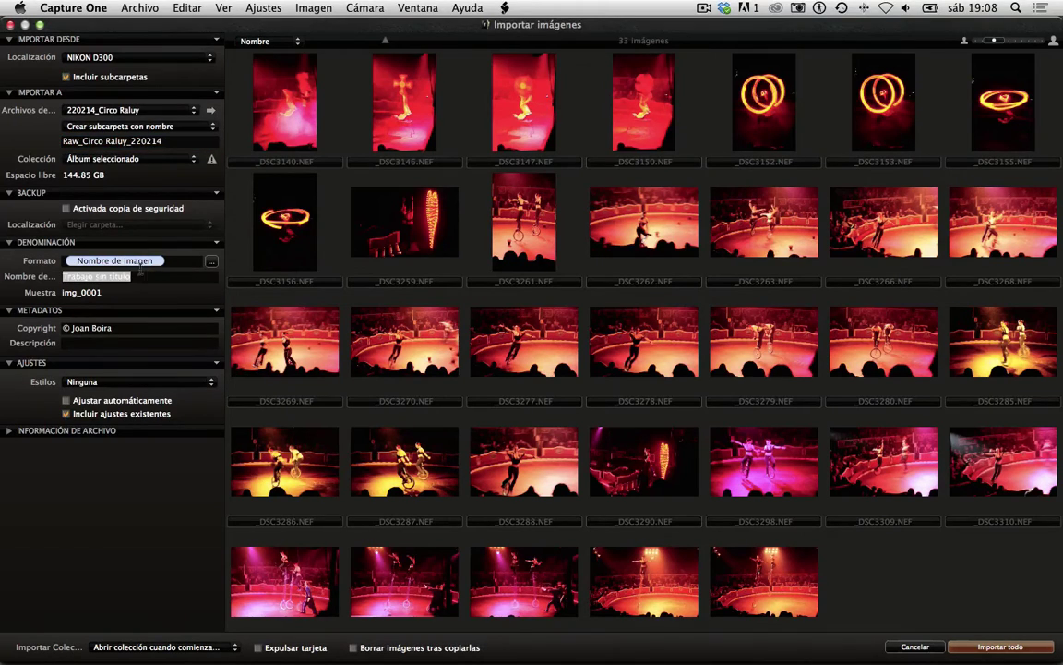
triple_click(152, 276)
text(F)
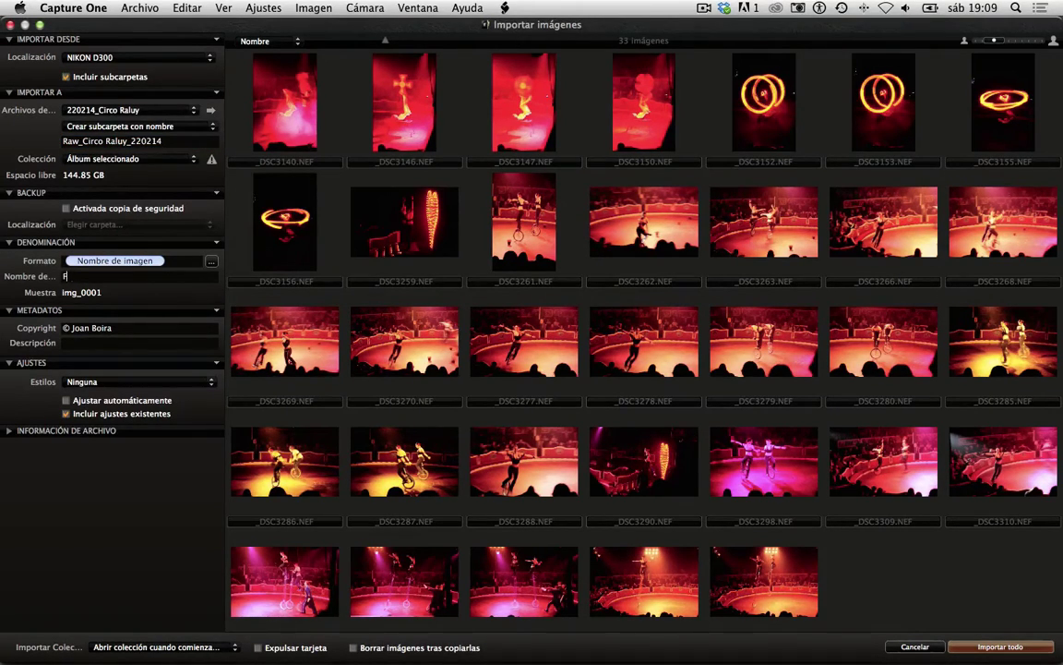
text(ooto)
Step: Build the naming format from the image name token, the text _foto and a 2-digit counter token (Contador de 2 dígitos)
click(150, 261)
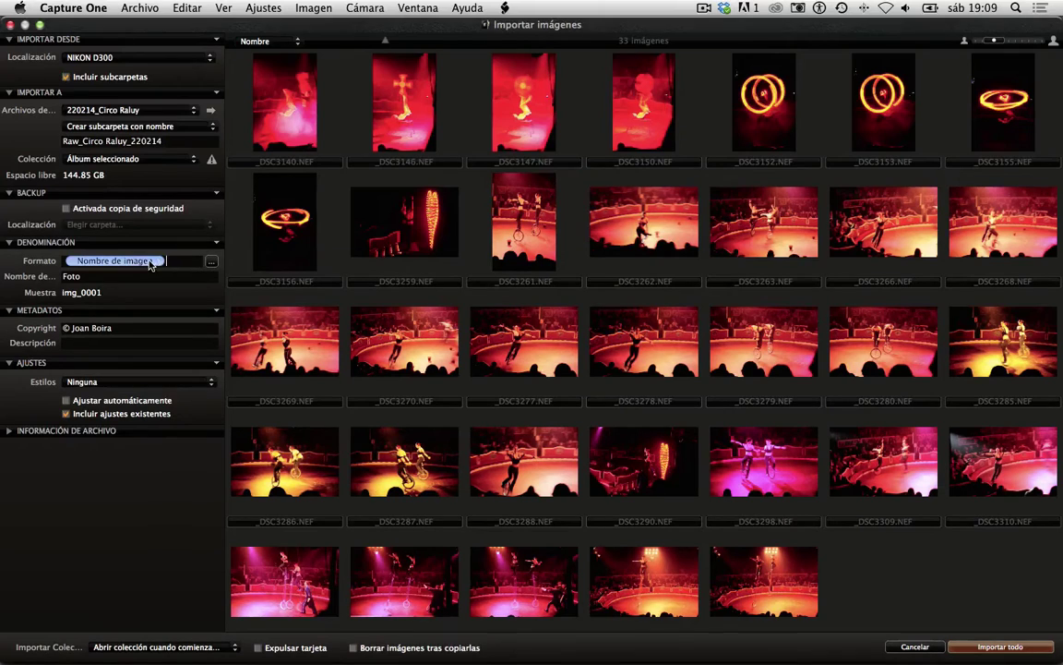
click(212, 261)
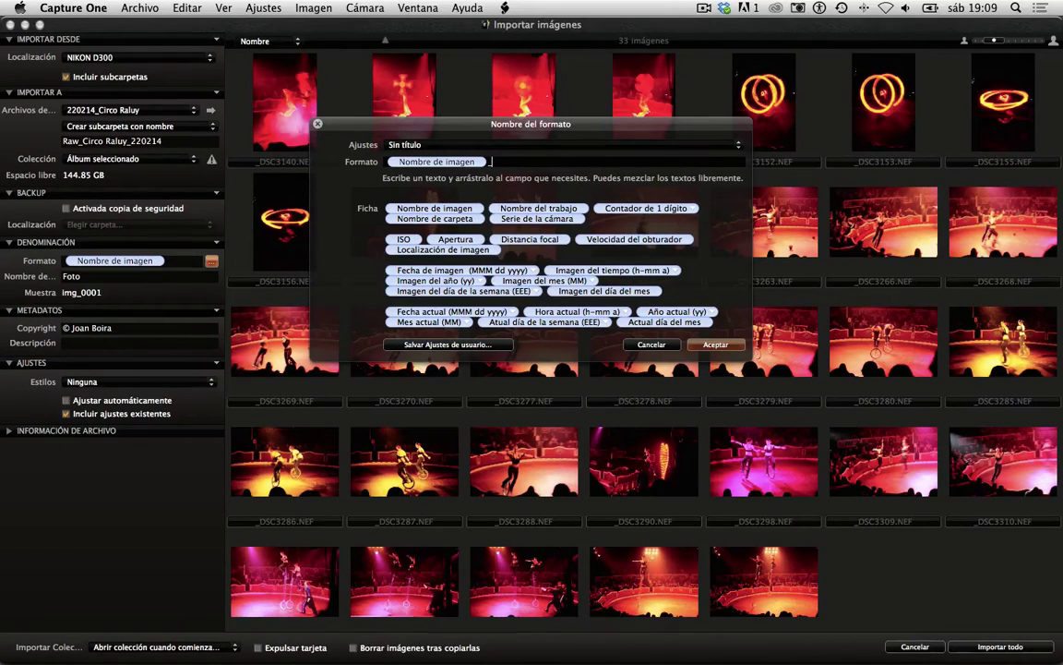
text(foto)
key(BackSpace)
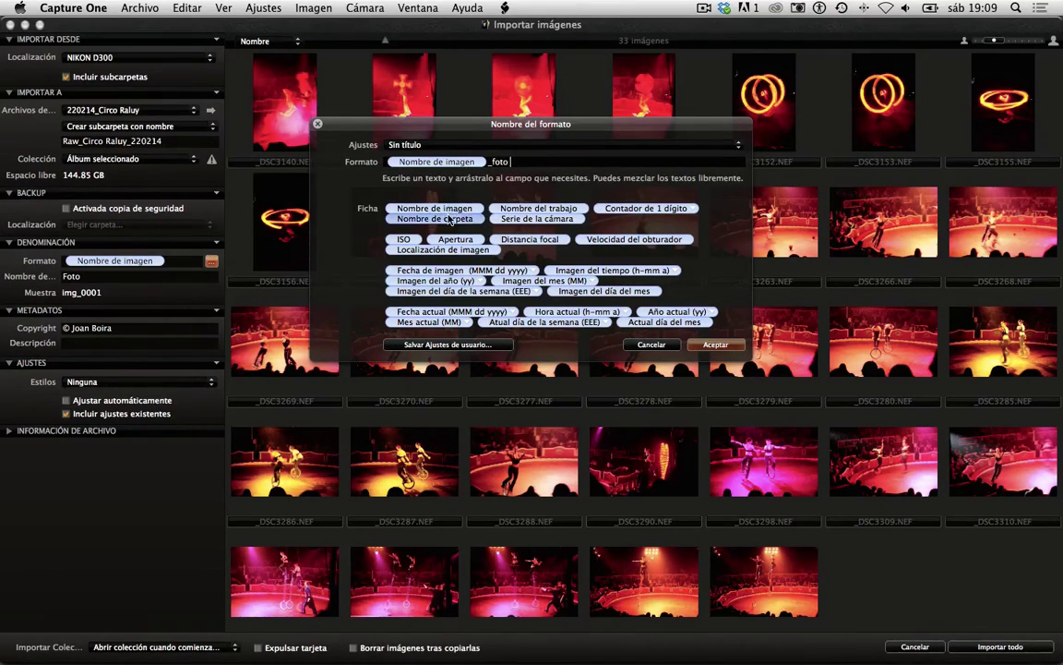
click(694, 212)
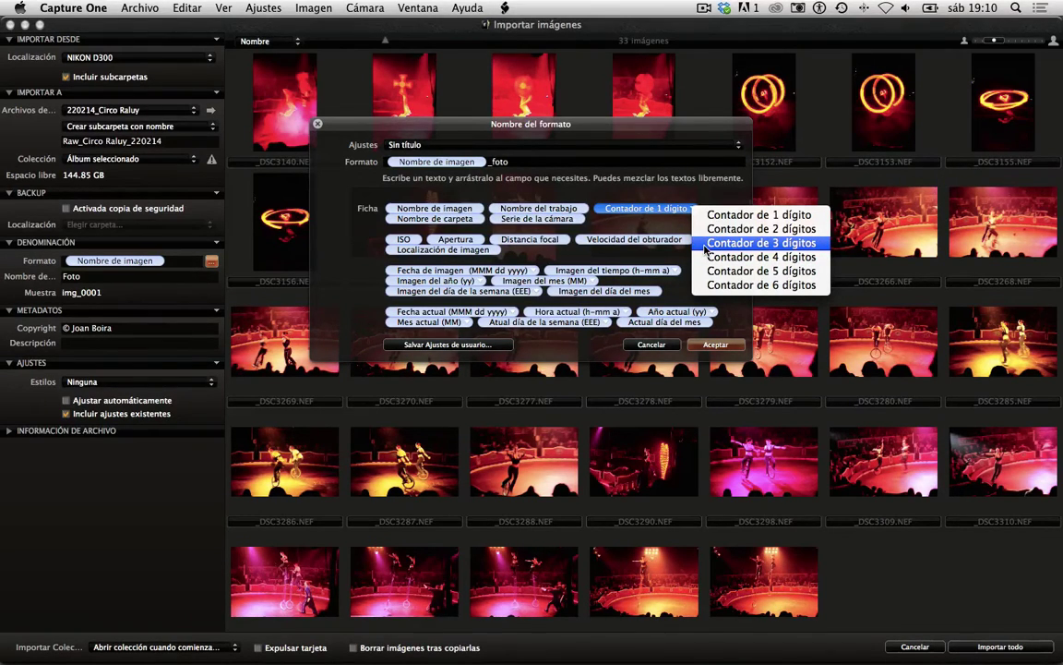
click(707, 231)
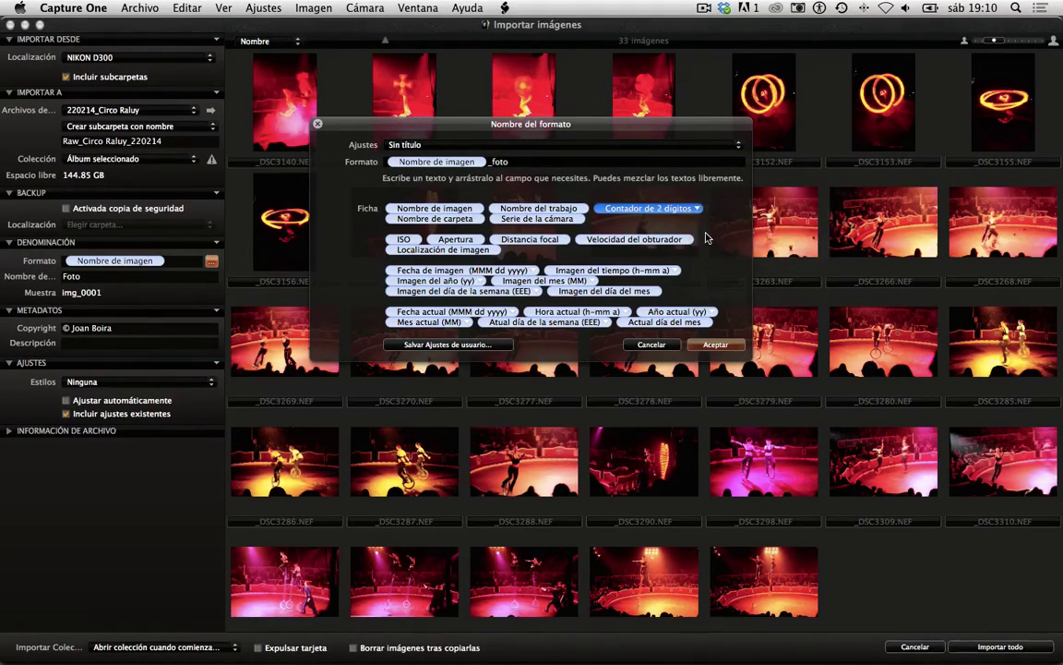
drag(661, 211, 592, 162)
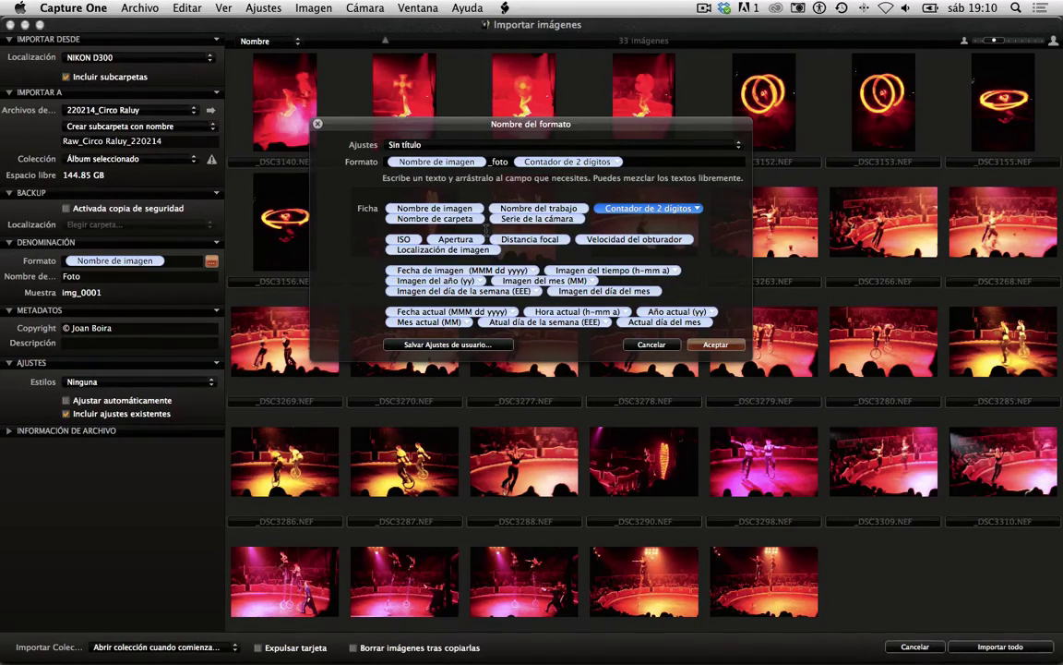
Step: Save the naming format as the user preset "Nombre foto_foto 01" and apply the format to the import
click(448, 344)
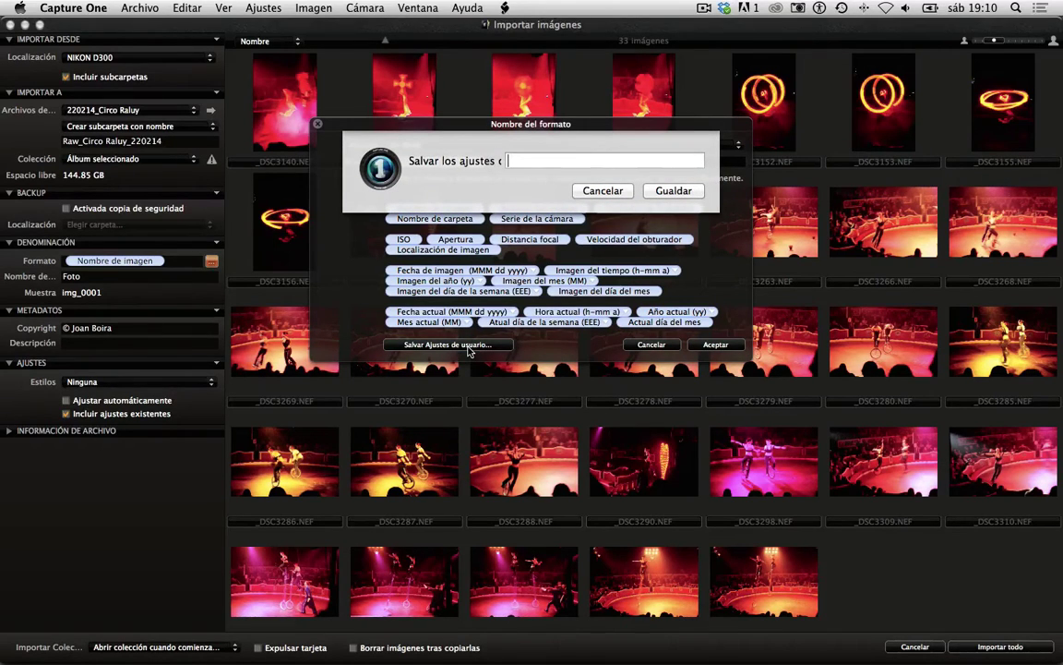
text(Nombre foto )
text(foto)
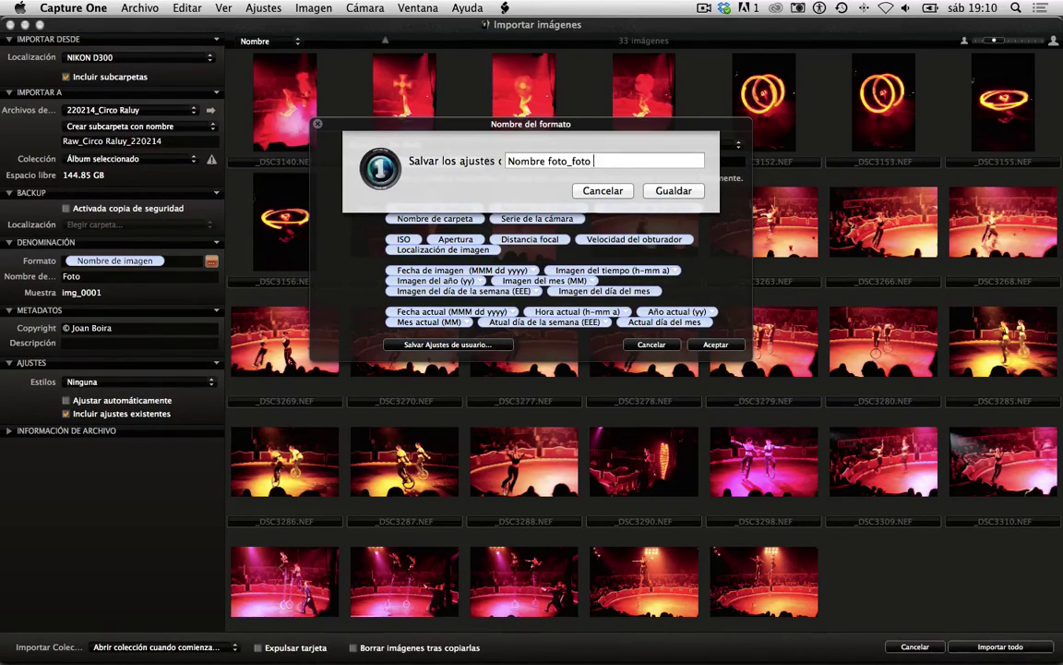
text( 01)
click(595, 161)
key(BackSpace)
drag(573, 161, 611, 160)
click(684, 193)
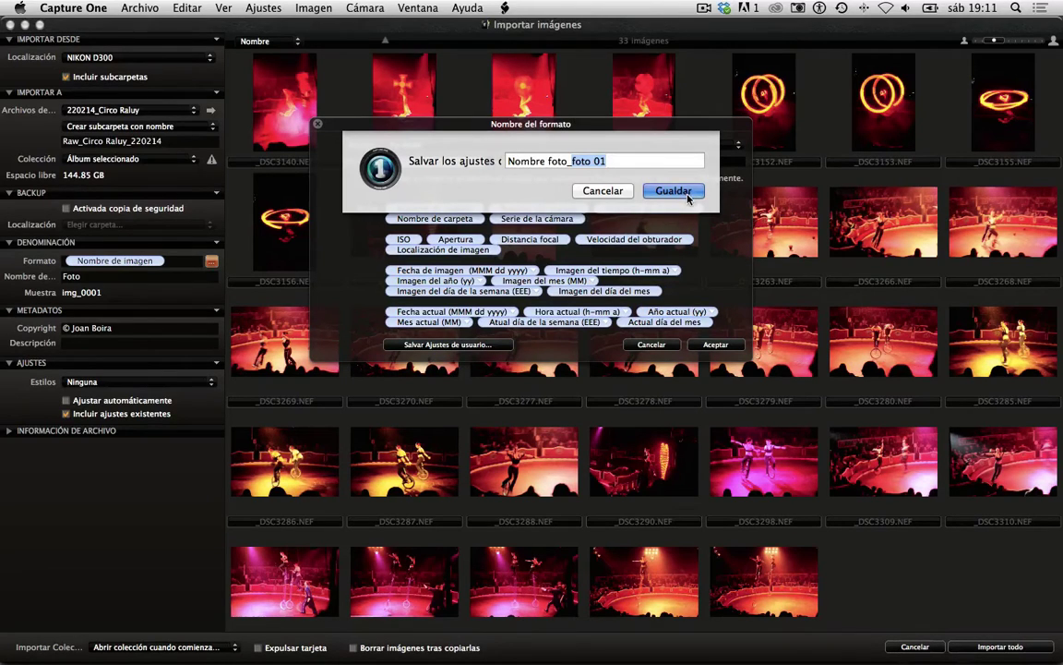
click(684, 191)
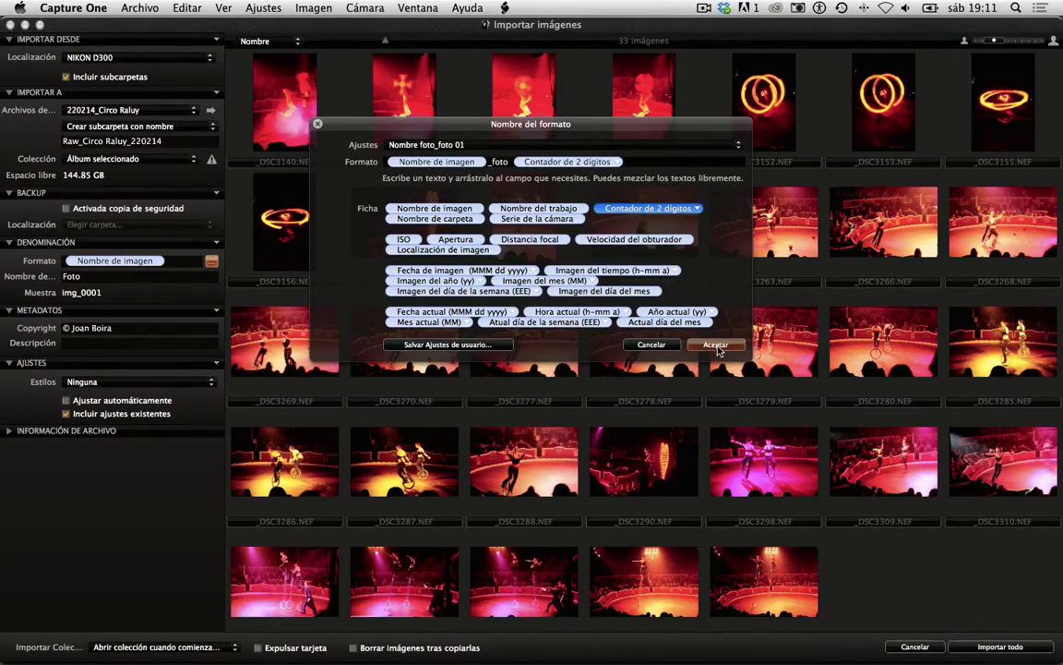
key(Return)
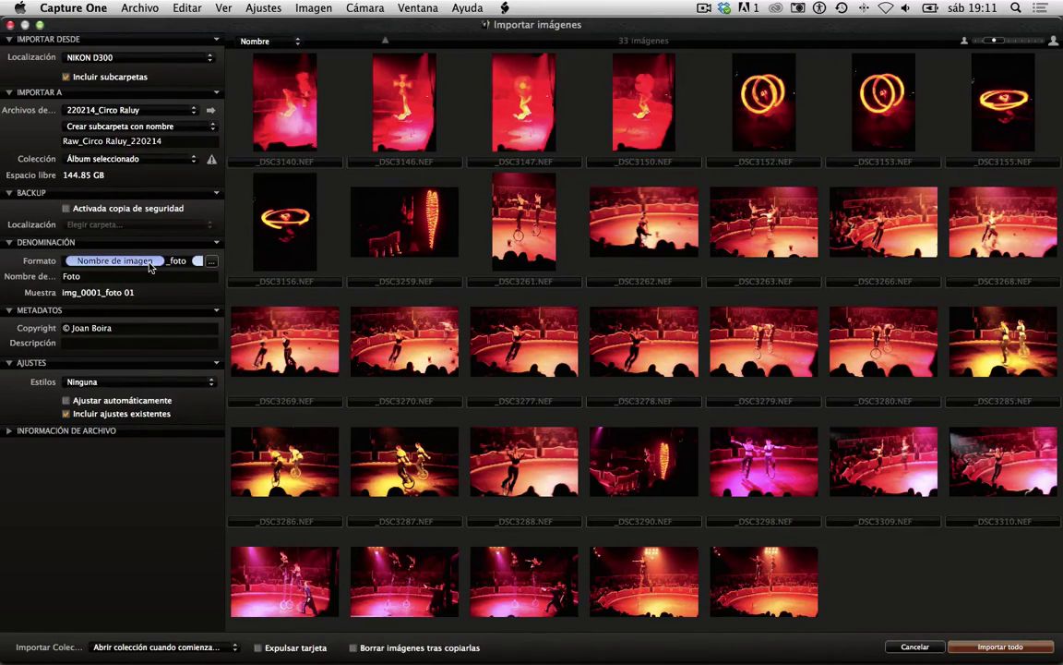
Step: Reopen the naming format and replace the image name token and _foto text with the placeholder text fkjdlkjglkds
click(210, 261)
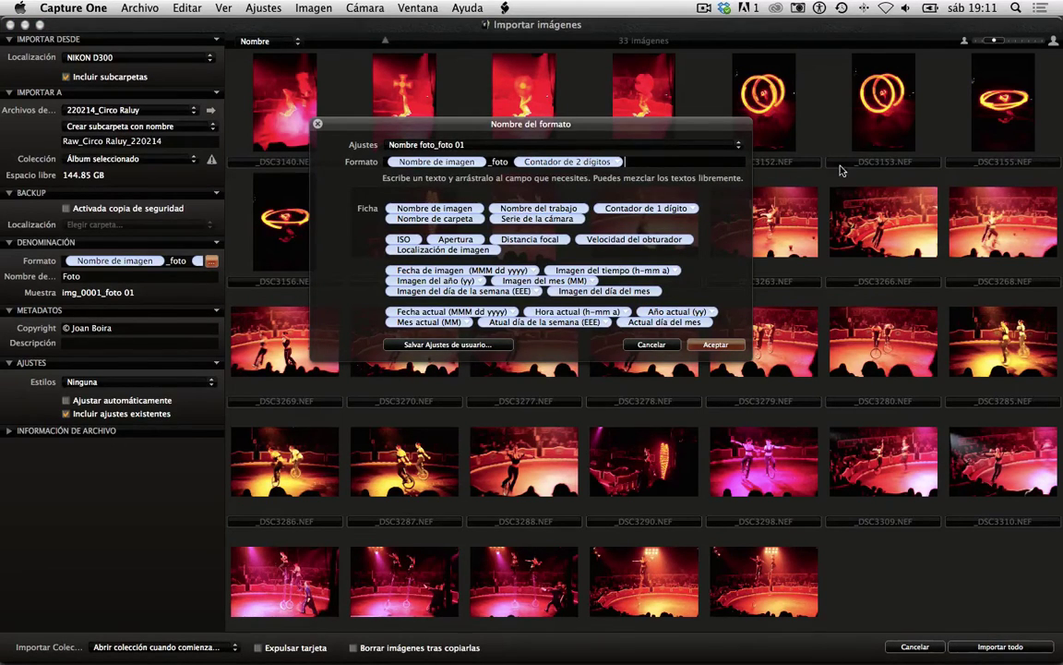
click(737, 145)
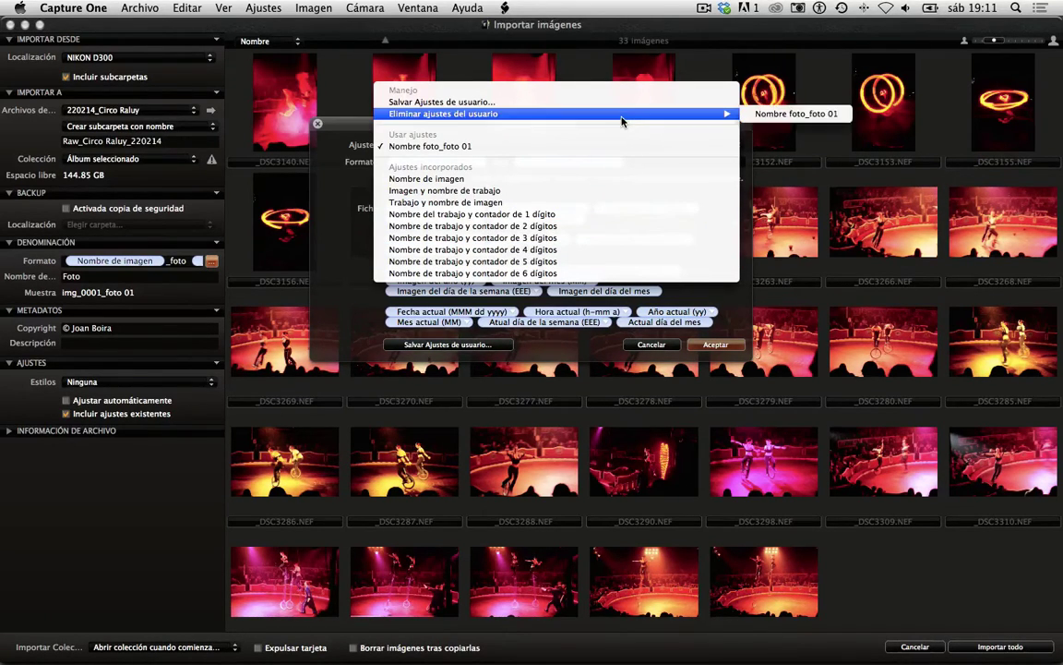
mouse_move(427, 116)
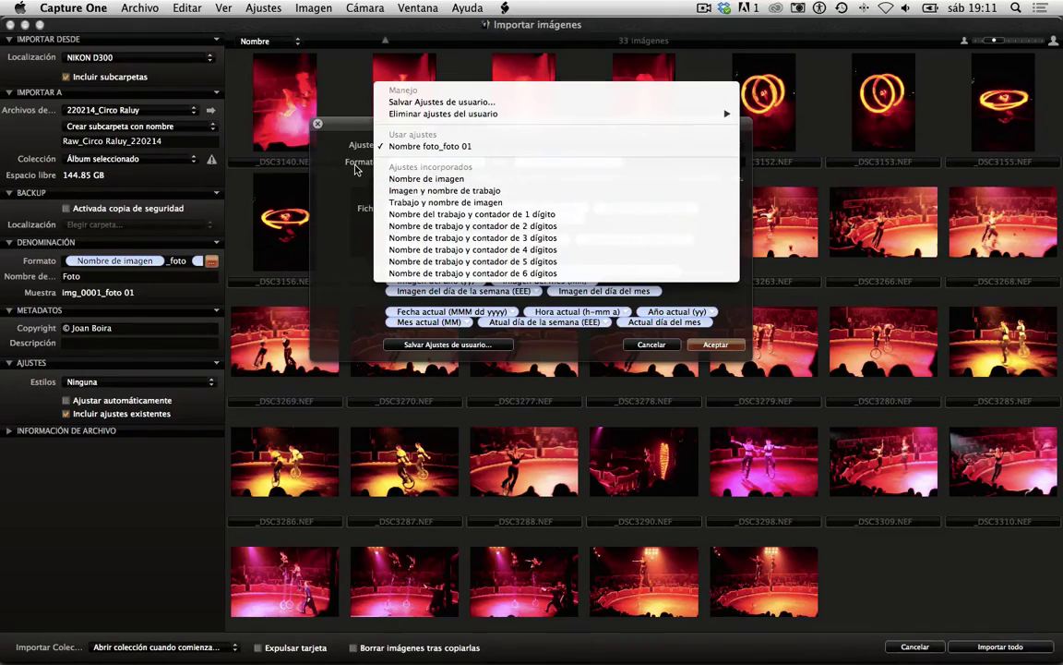
click(323, 153)
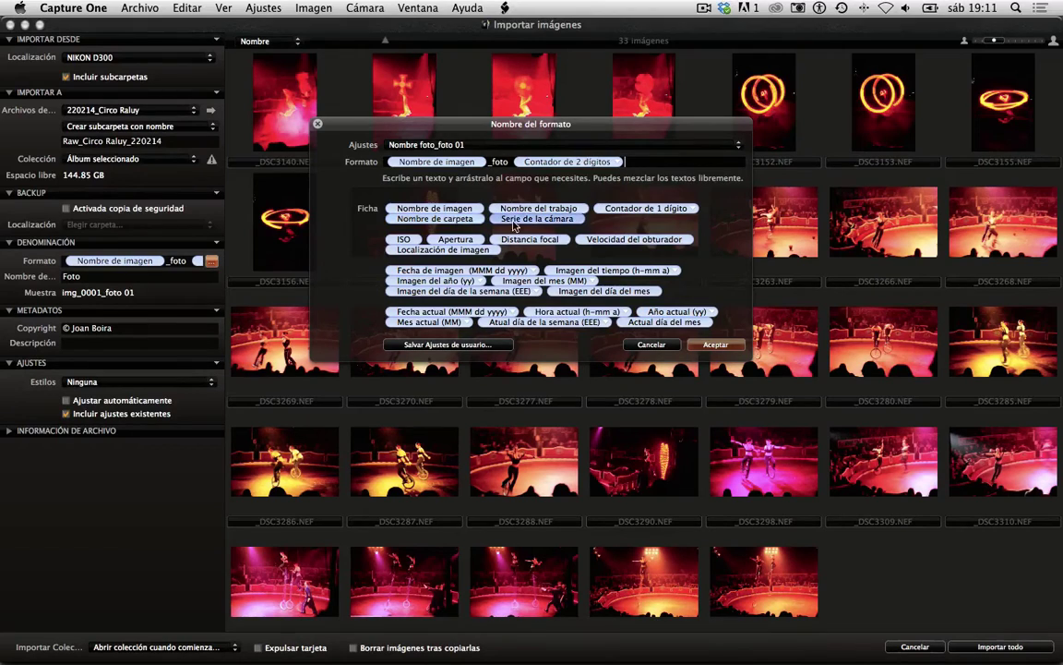
click(448, 210)
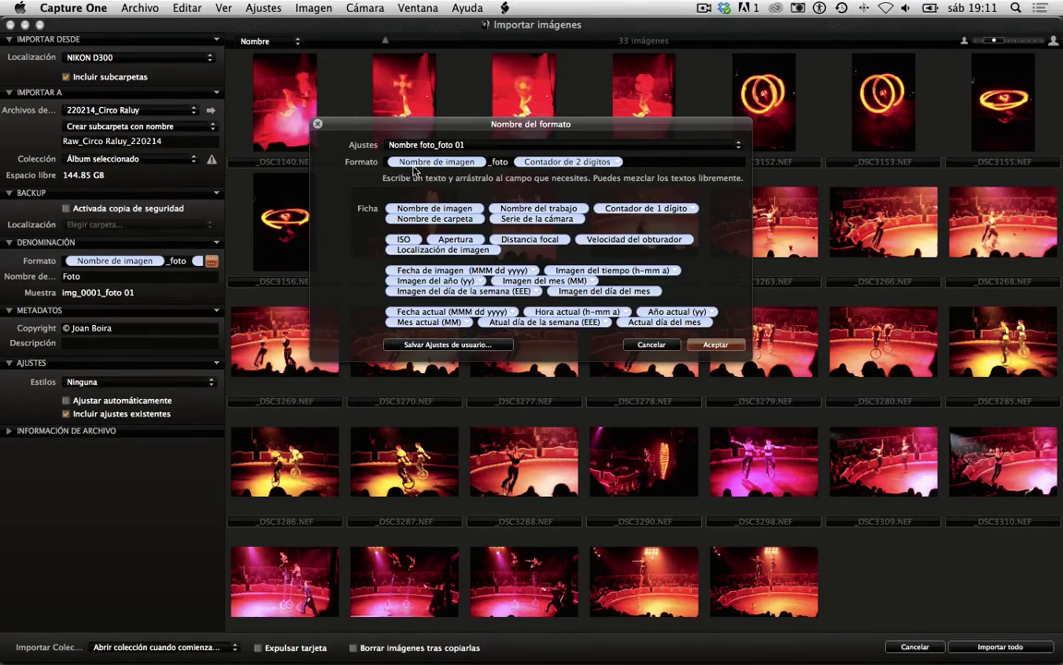
drag(506, 161, 344, 156)
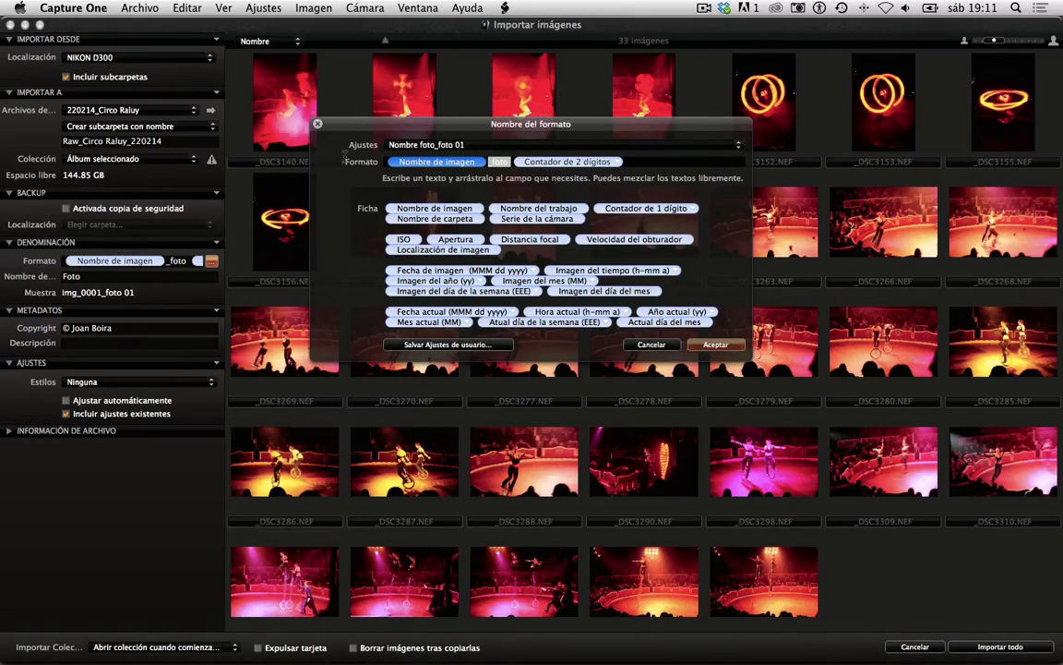
key(BackSpace)
text(fkjdlkjglkds)
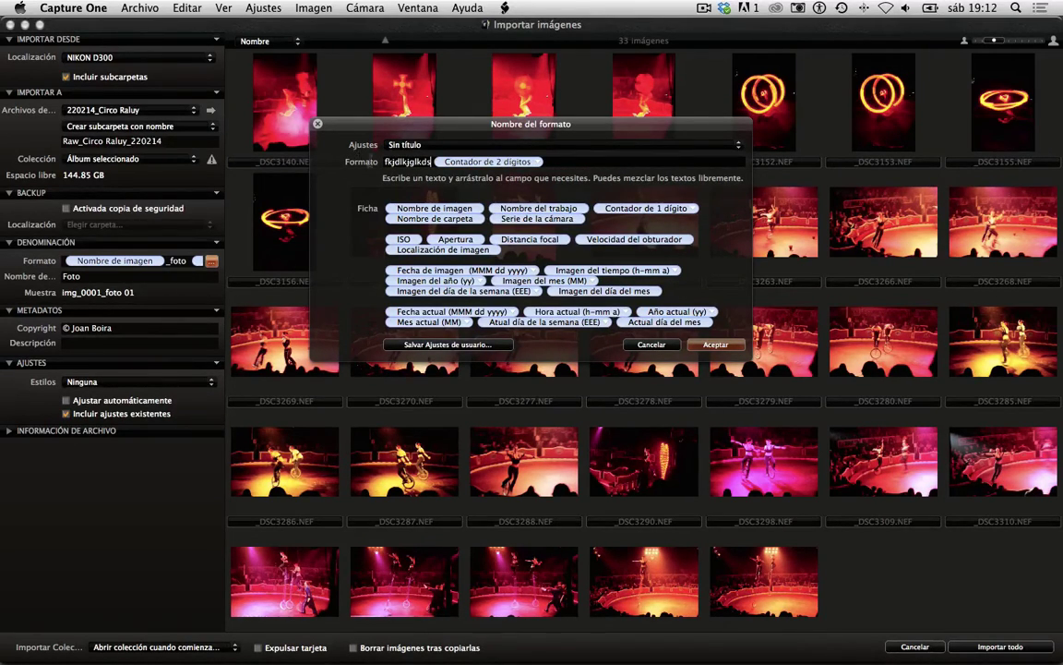
Step: Change the format's counter to 3 digits (Contador de 3 dígitos) and replace the placeholder text with the photographer's full name
click(499, 162)
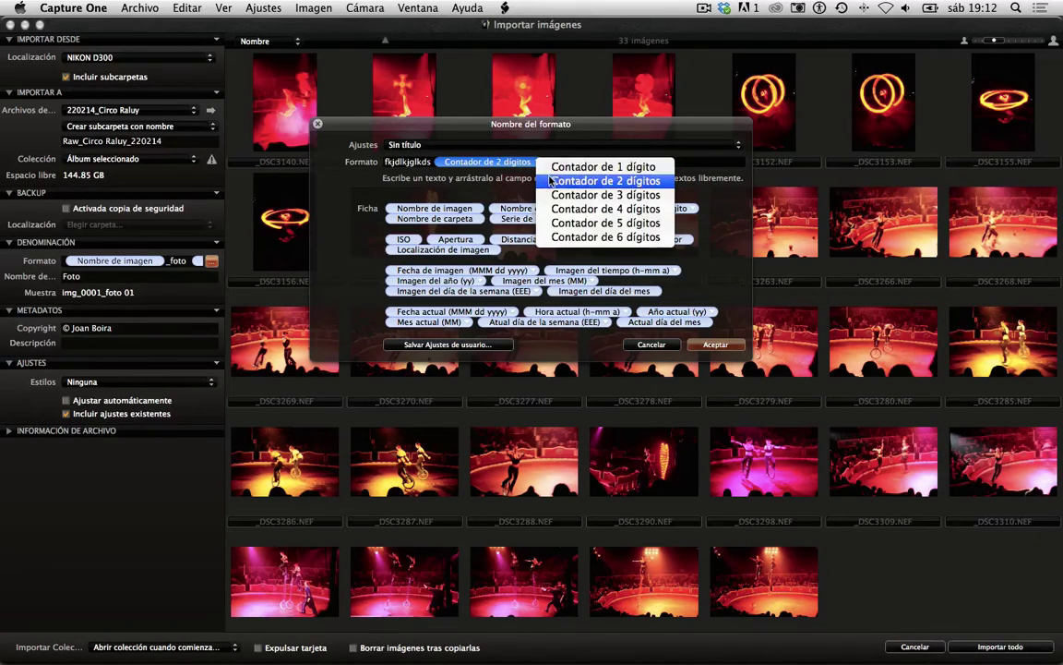
click(572, 195)
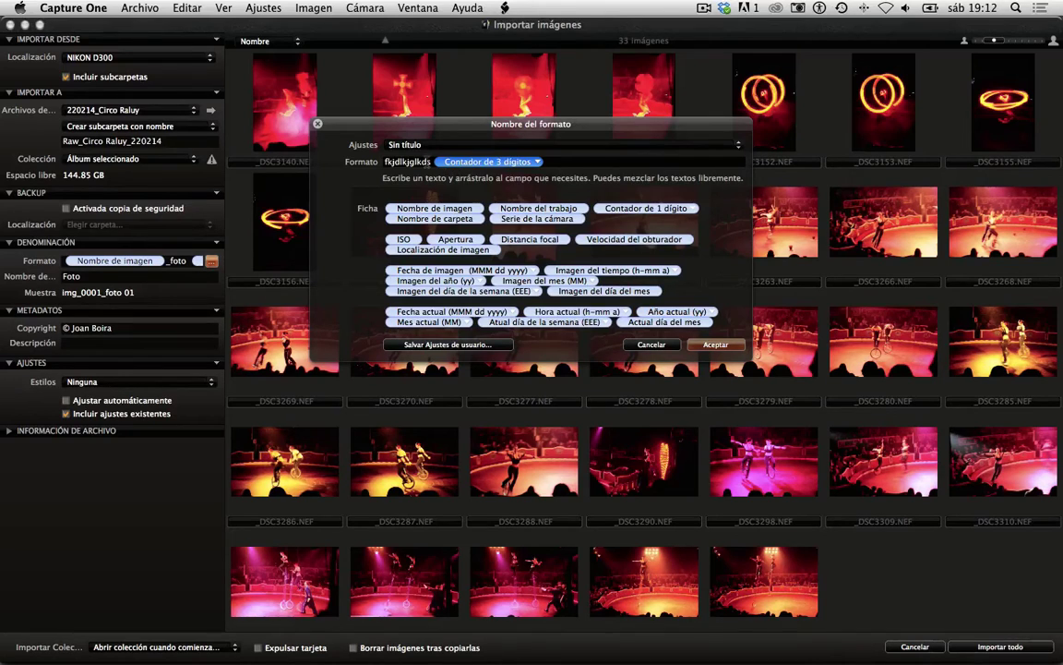
double_click(386, 162)
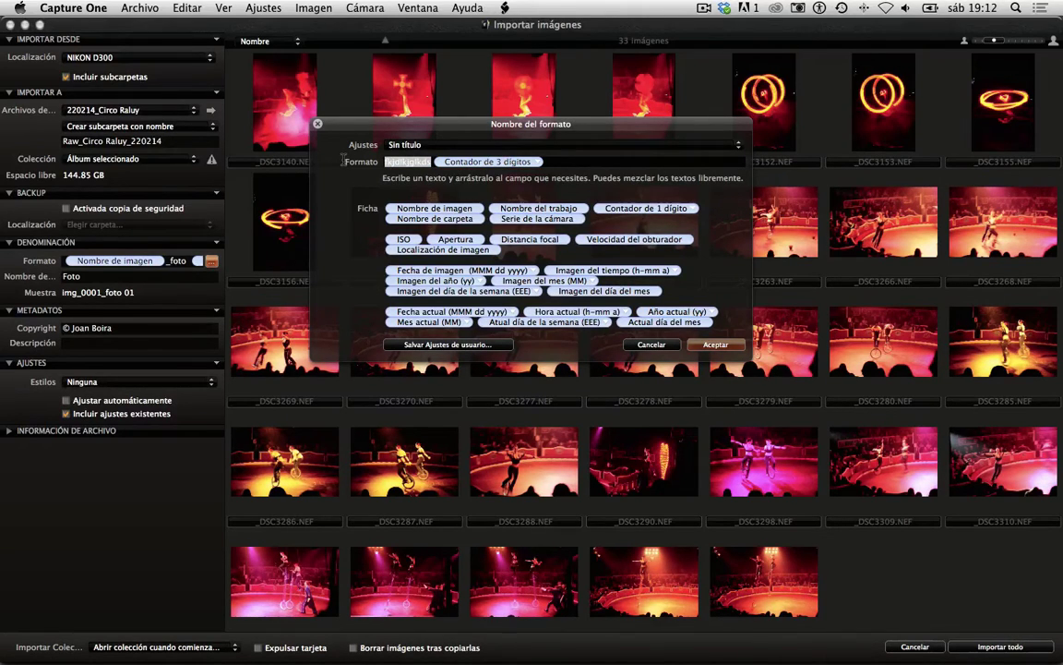
text(Joan Boira)
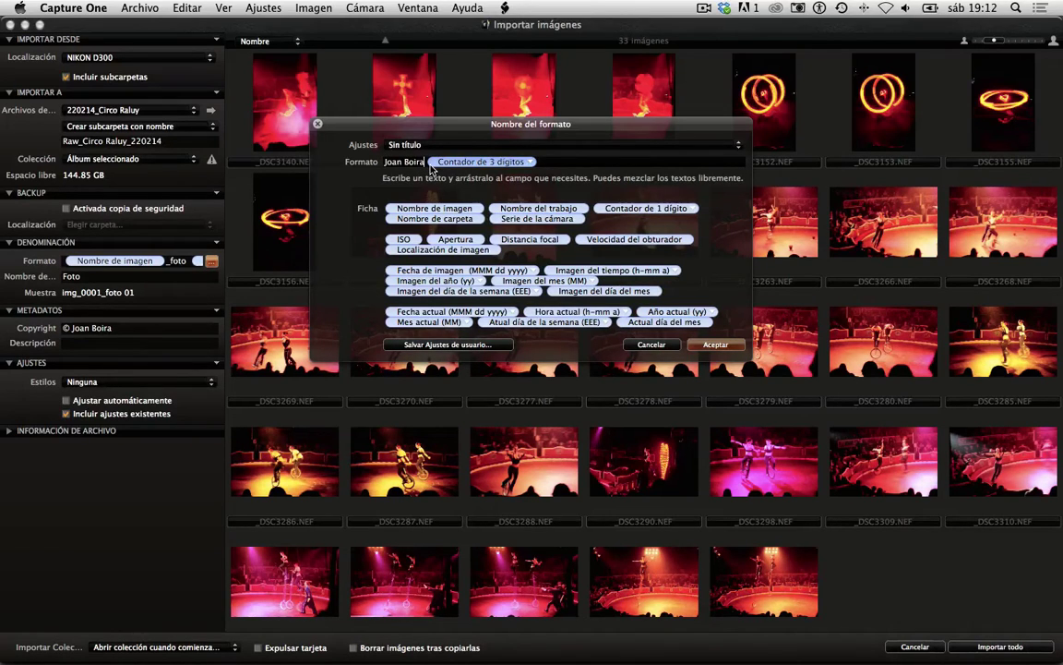
key(Right)
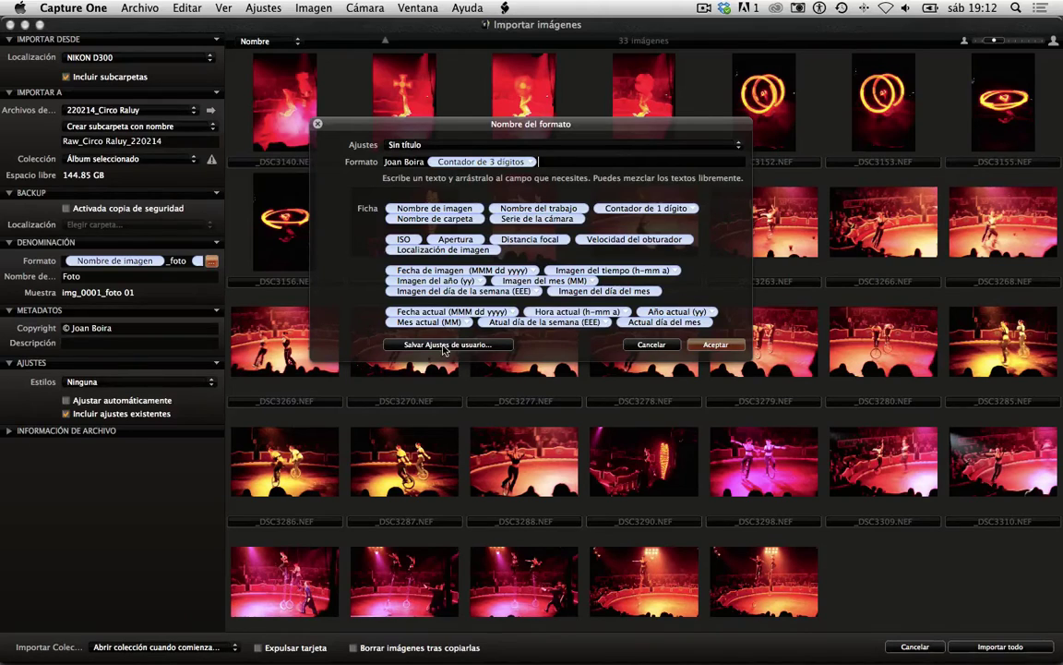
Step: Save the format as a user preset named with the photographer's full name plus 001, and apply it to the import
click(406, 344)
text(Joan)
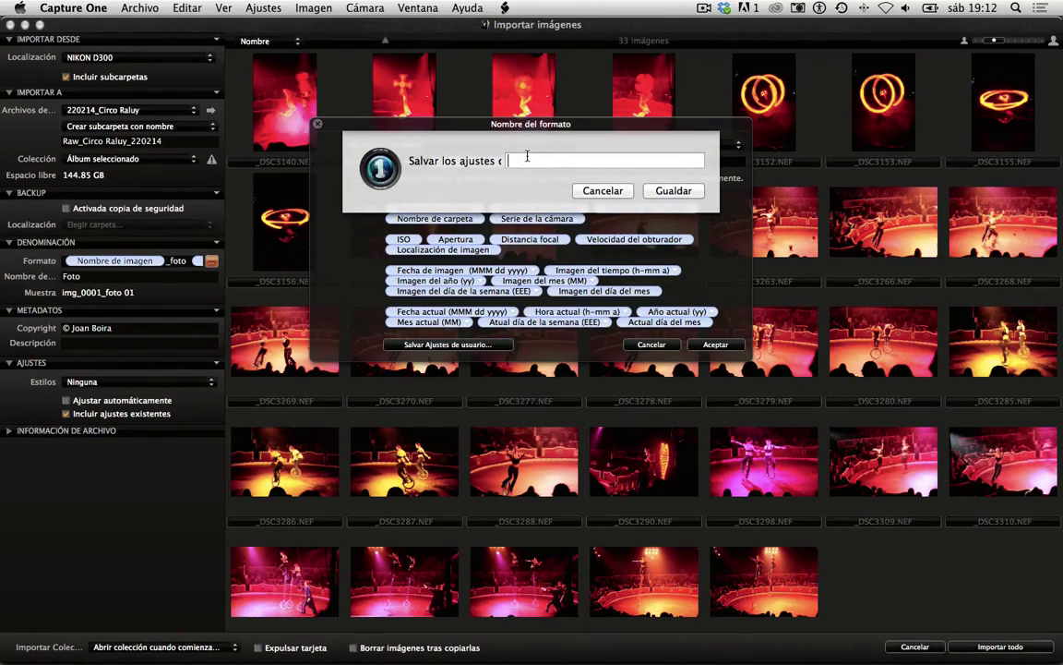
text( Boira 001)
click(673, 191)
click(715, 344)
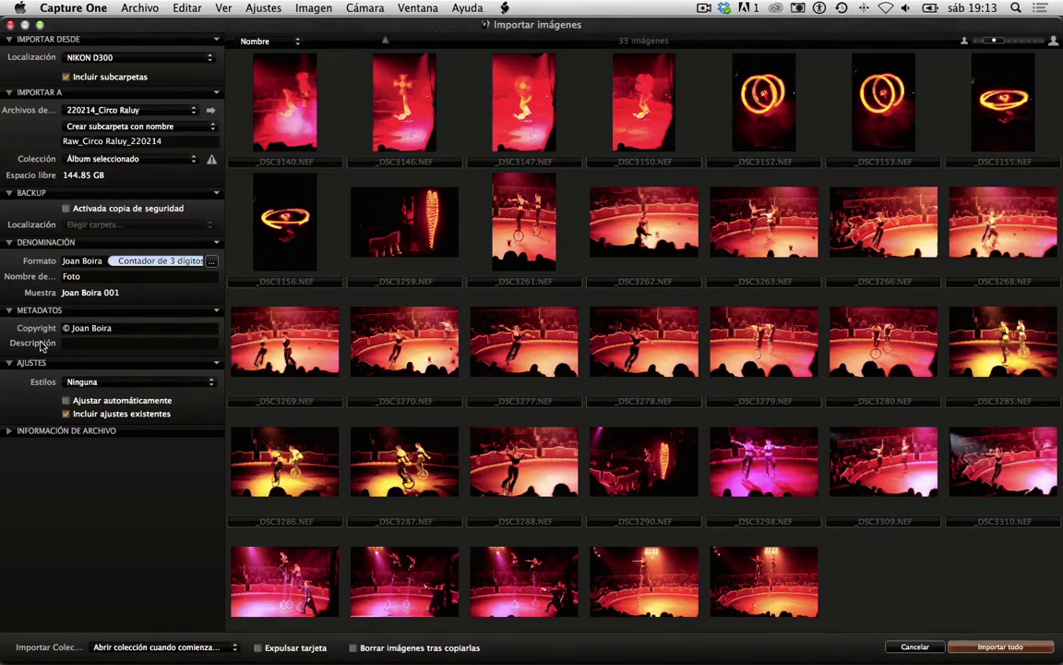
Step: Review the built-in adjustment categories offered for the import, including the Curve presets
click(187, 342)
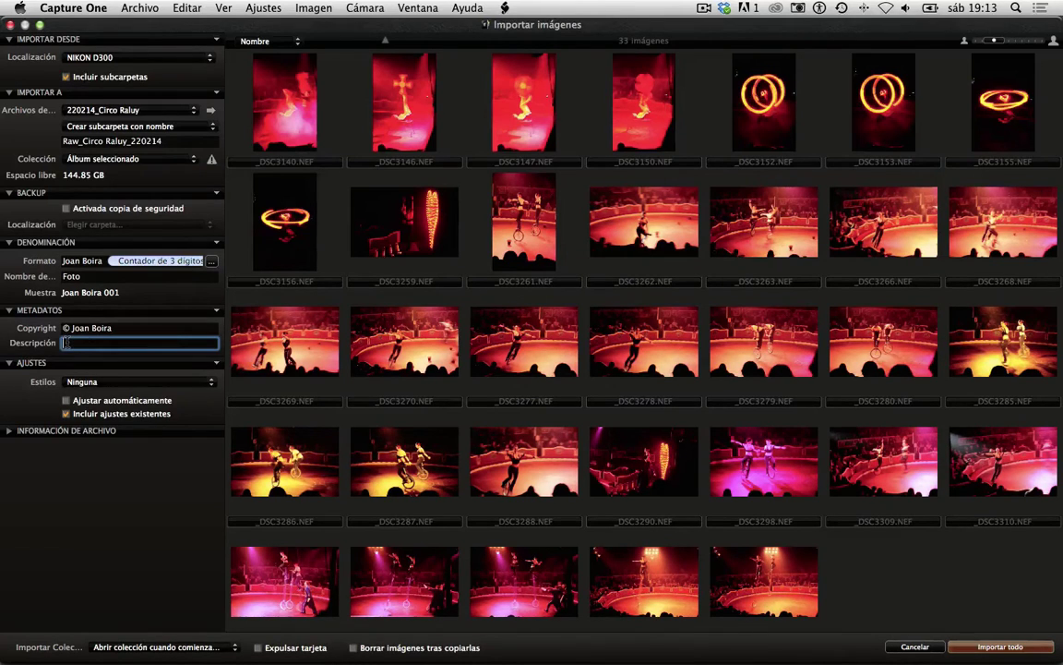
click(129, 333)
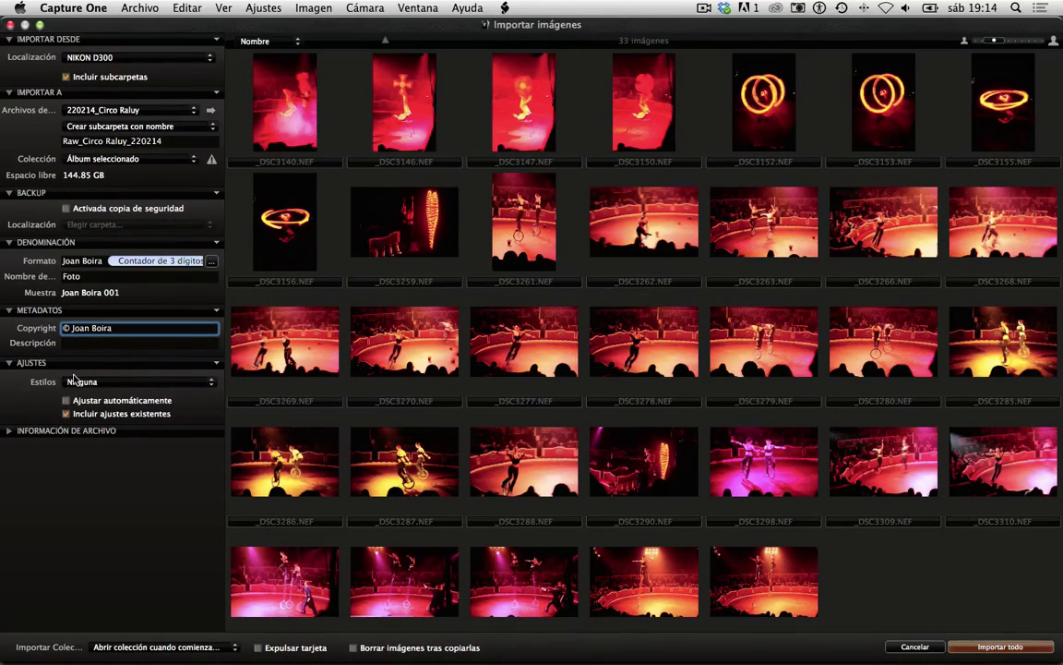
click(210, 387)
mouse_move(196, 420)
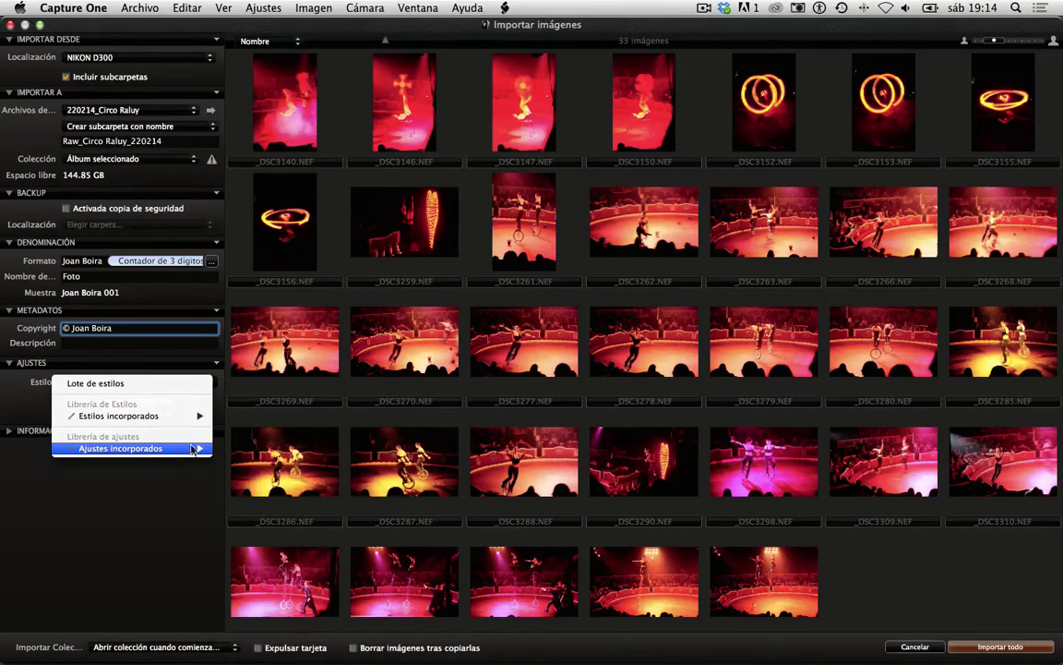
mouse_move(195, 448)
mouse_move(274, 498)
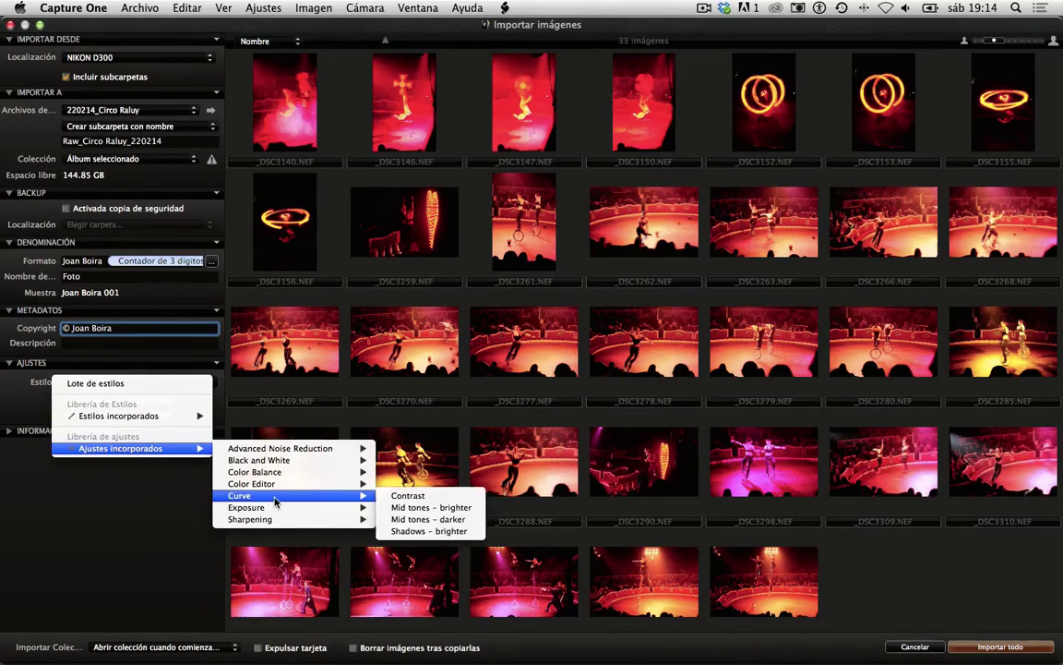
click(173, 489)
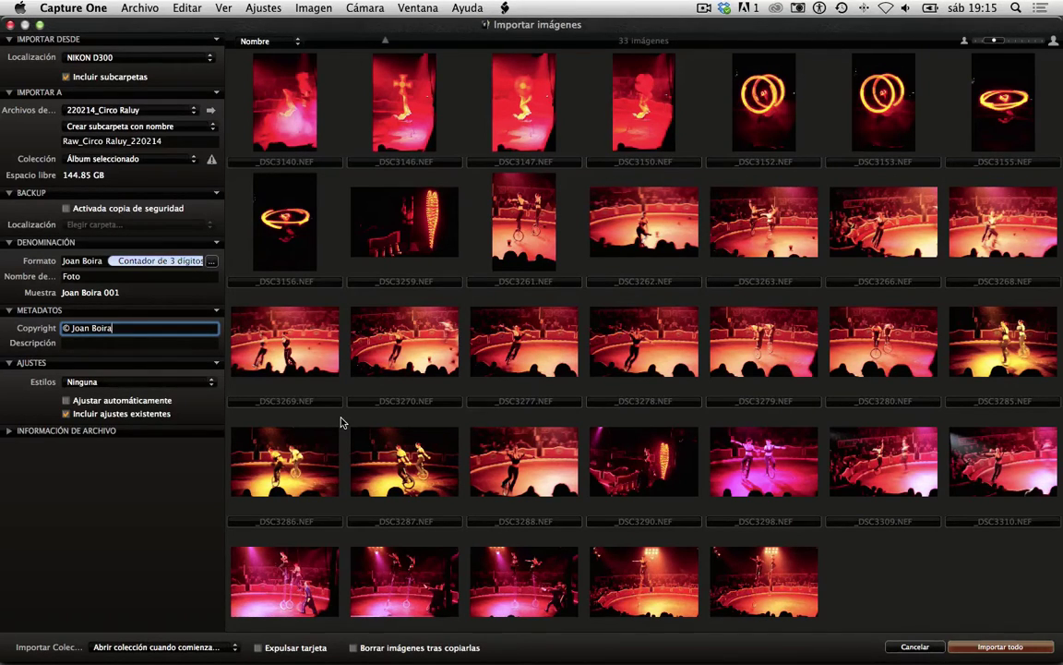
Step: Browse the built-in styles (Estilos incorporados) that can be applied during import, without choosing one
click(214, 384)
mouse_move(193, 452)
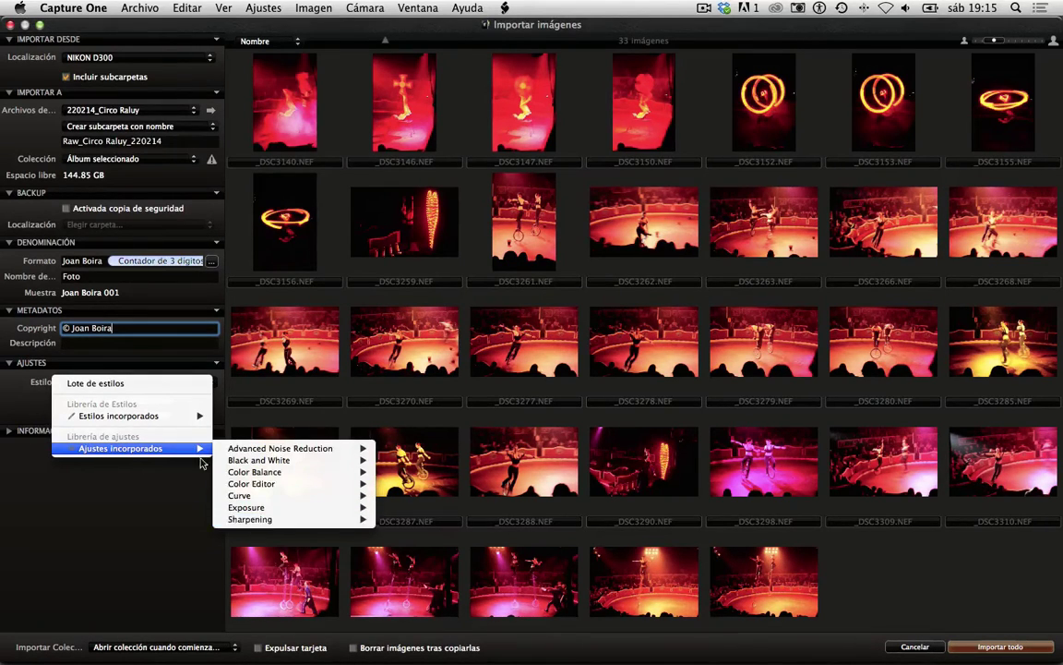
mouse_move(161, 416)
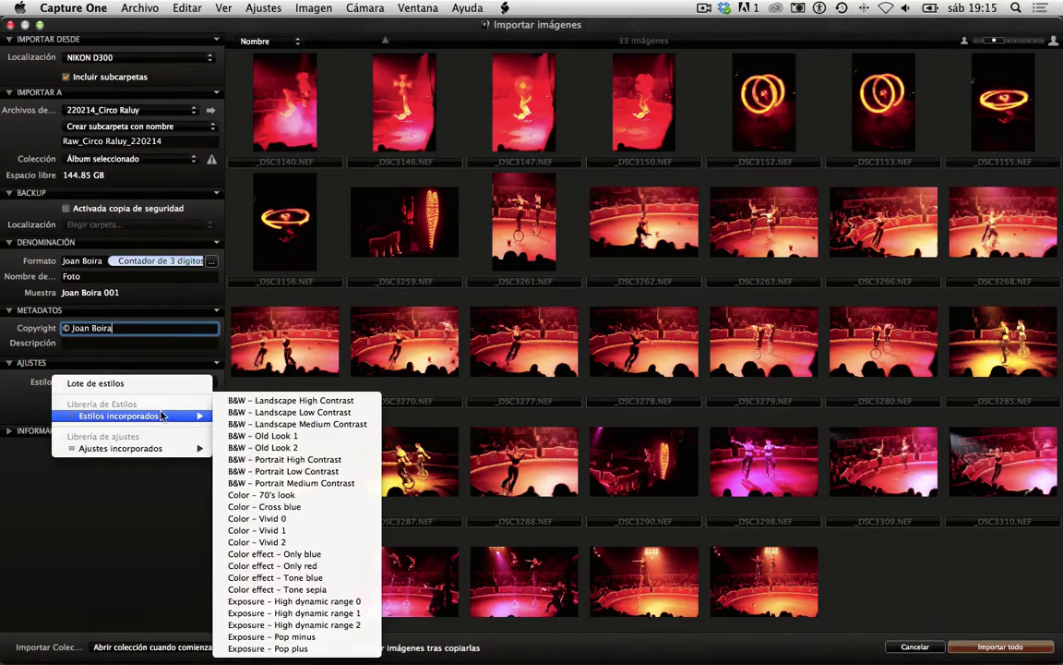
click(142, 485)
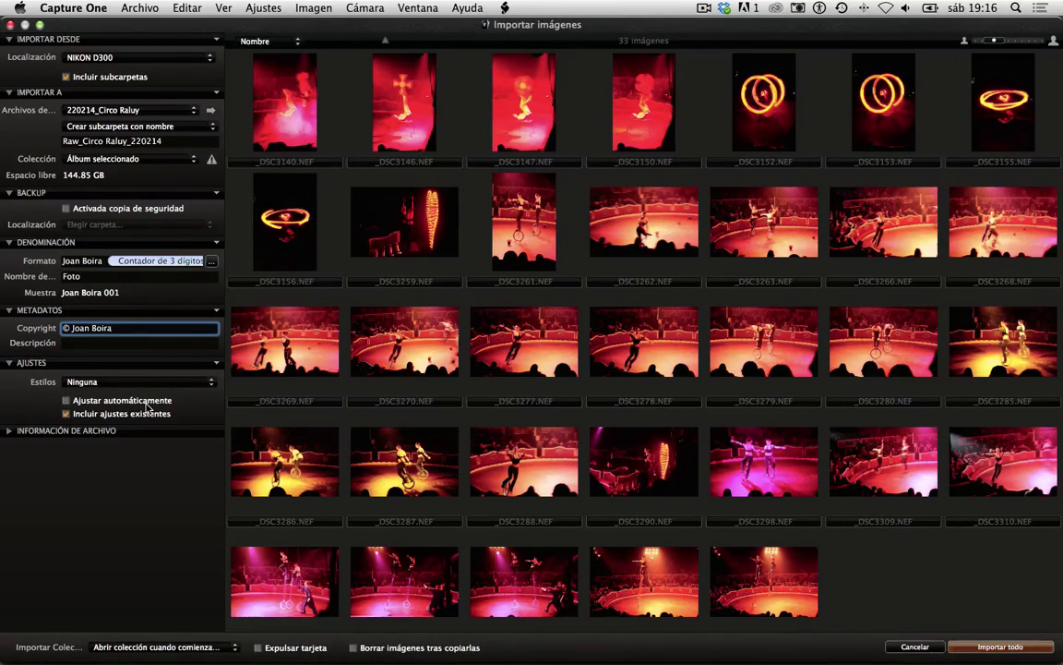
click(66, 414)
click(123, 418)
click(78, 416)
Step: Expand the file information section and select various photos to examine each one's name, date, class and size
click(10, 432)
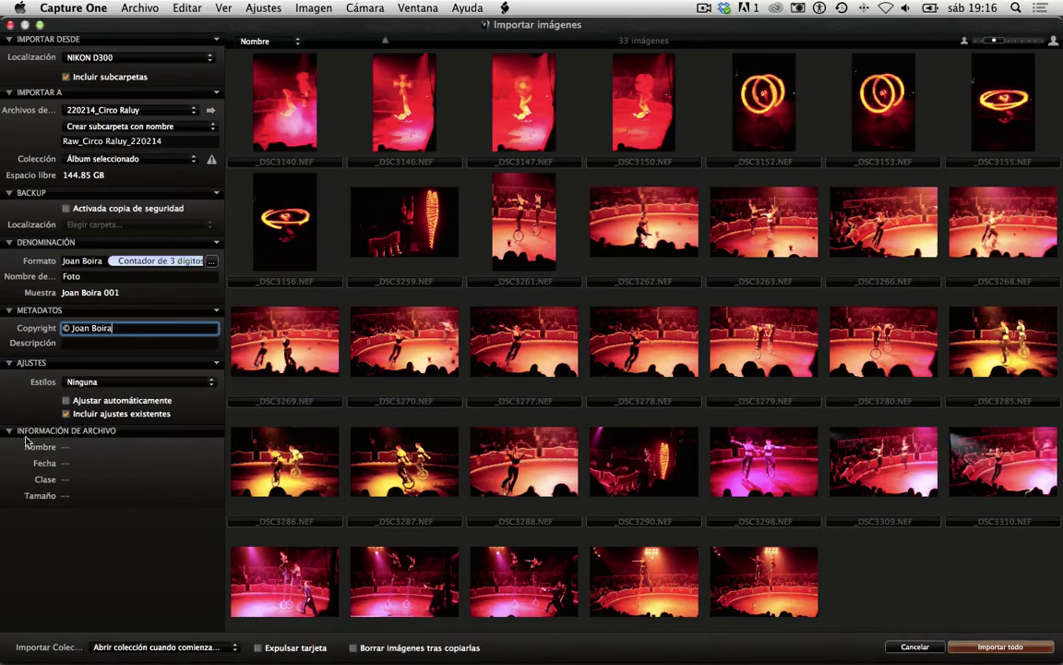
click(291, 129)
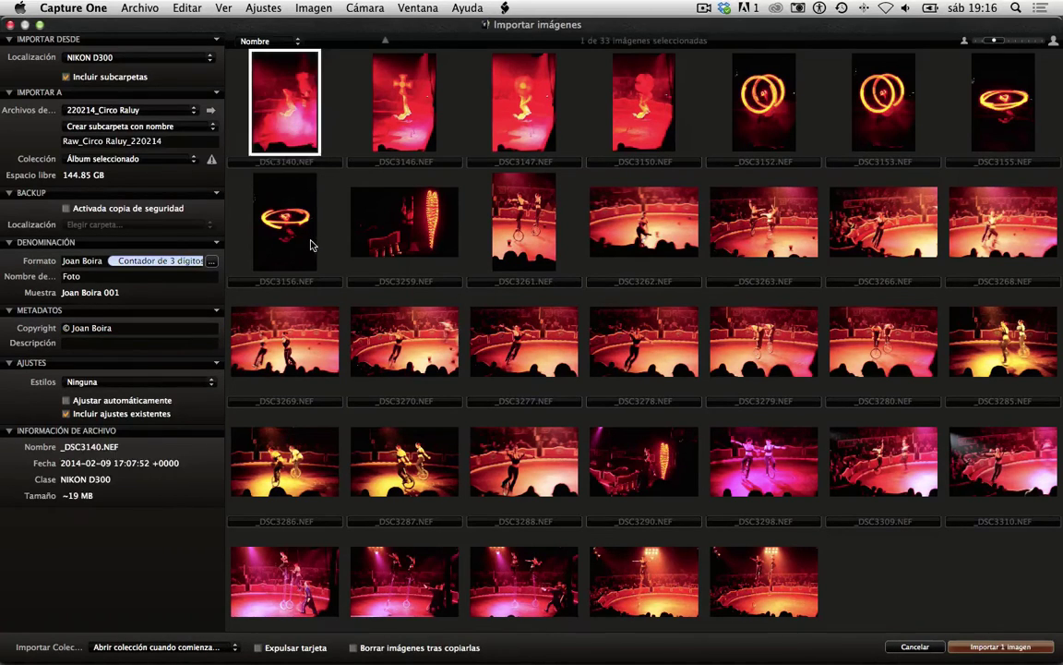
click(279, 220)
click(251, 325)
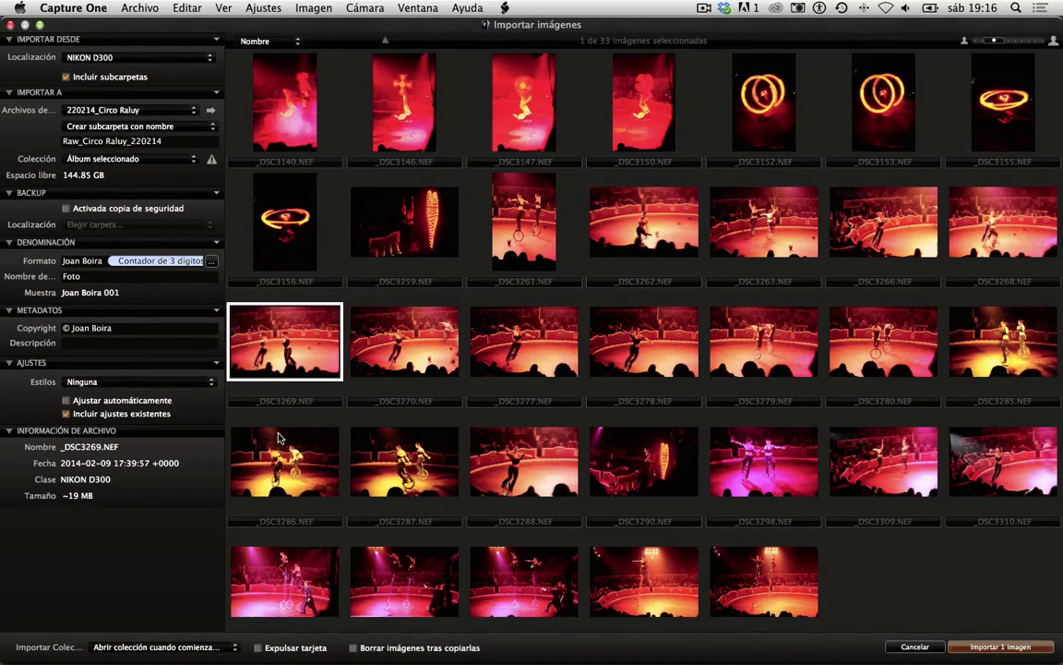
click(273, 413)
click(417, 466)
click(540, 461)
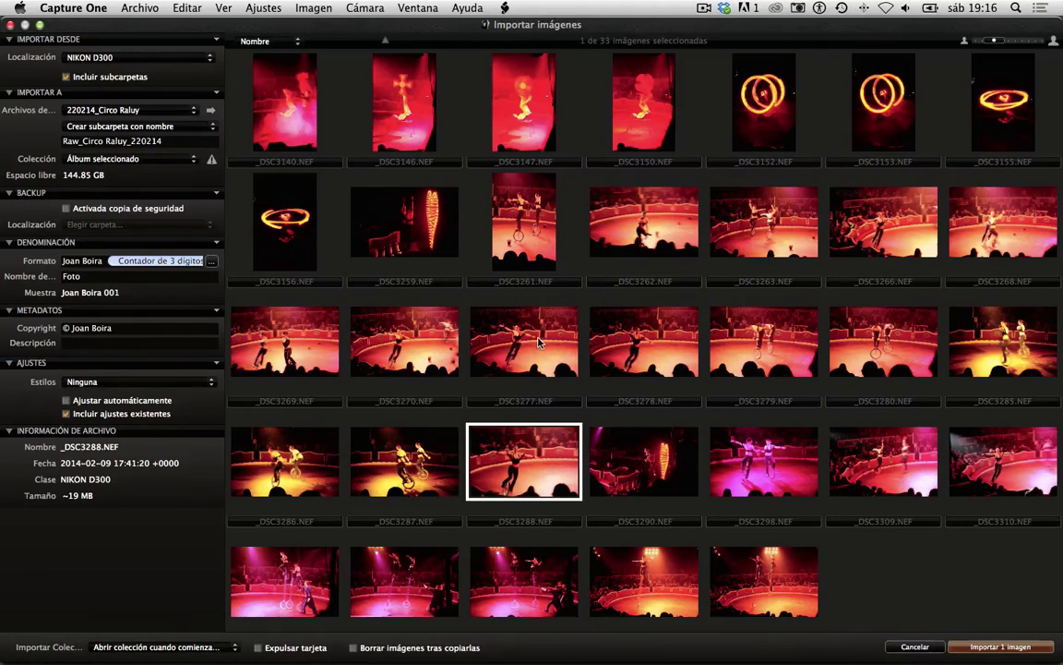
click(536, 342)
click(531, 228)
key(Right)
key(Right)
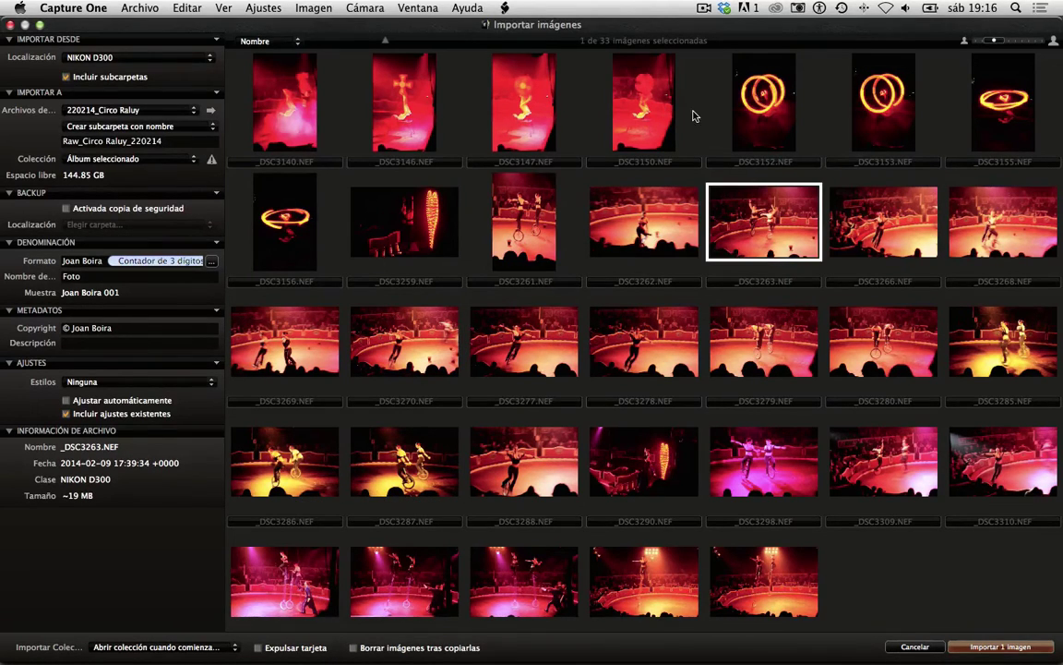
key(super+d)
click(659, 96)
click(497, 87)
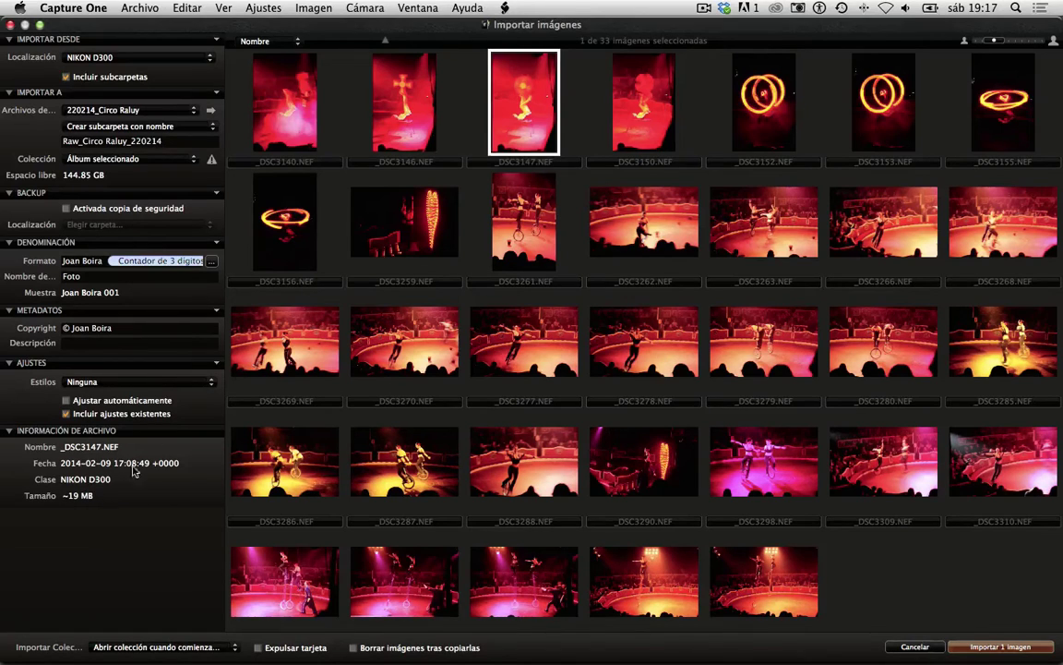
scroll(333, 148, down, 1)
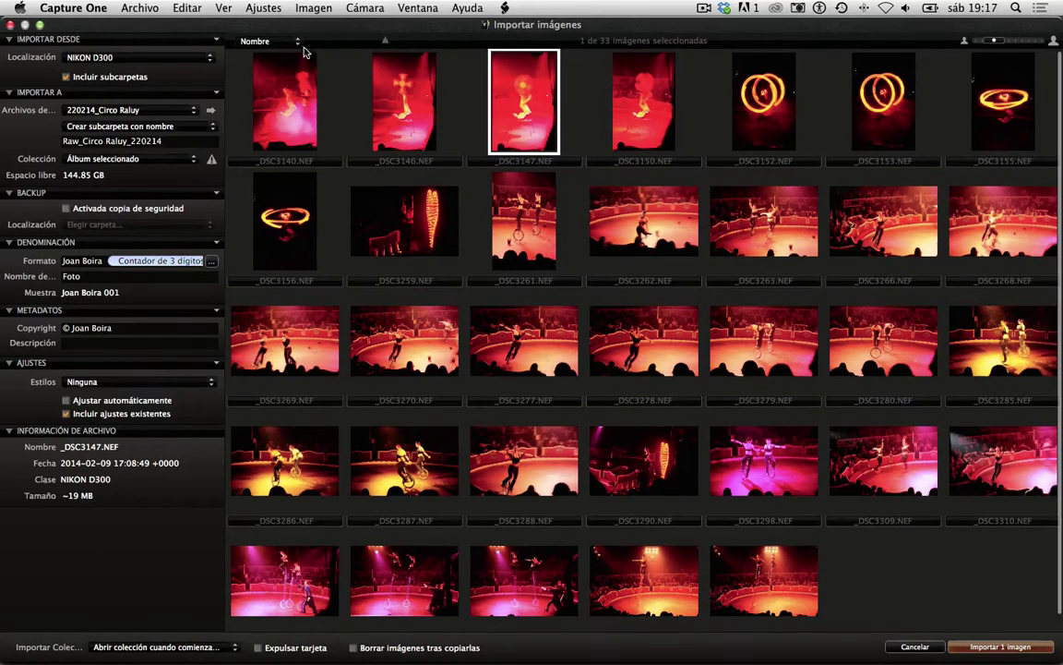
Step: Sort the photos by date (Fecha), reverse the order, and restore the sorting by name (Nombre)
click(273, 40)
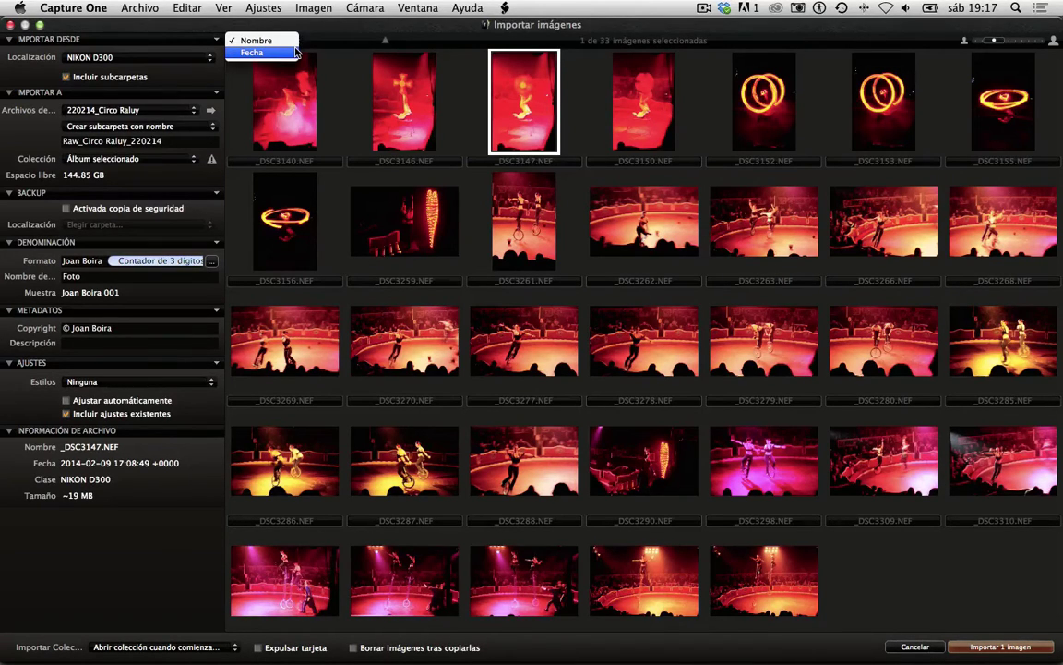
click(296, 52)
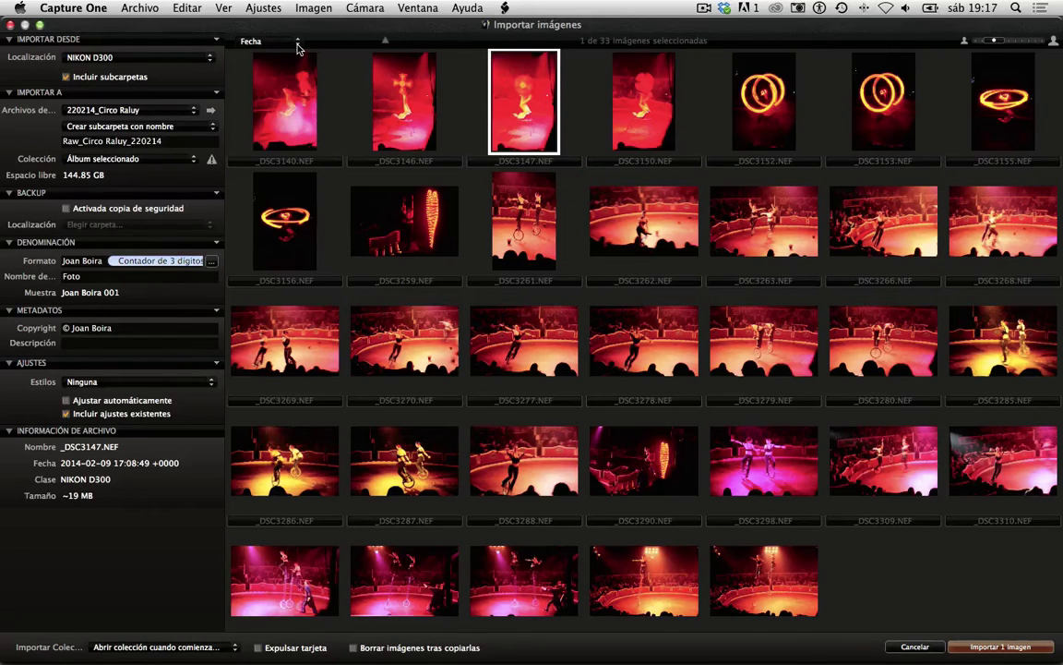
click(298, 46)
click(296, 42)
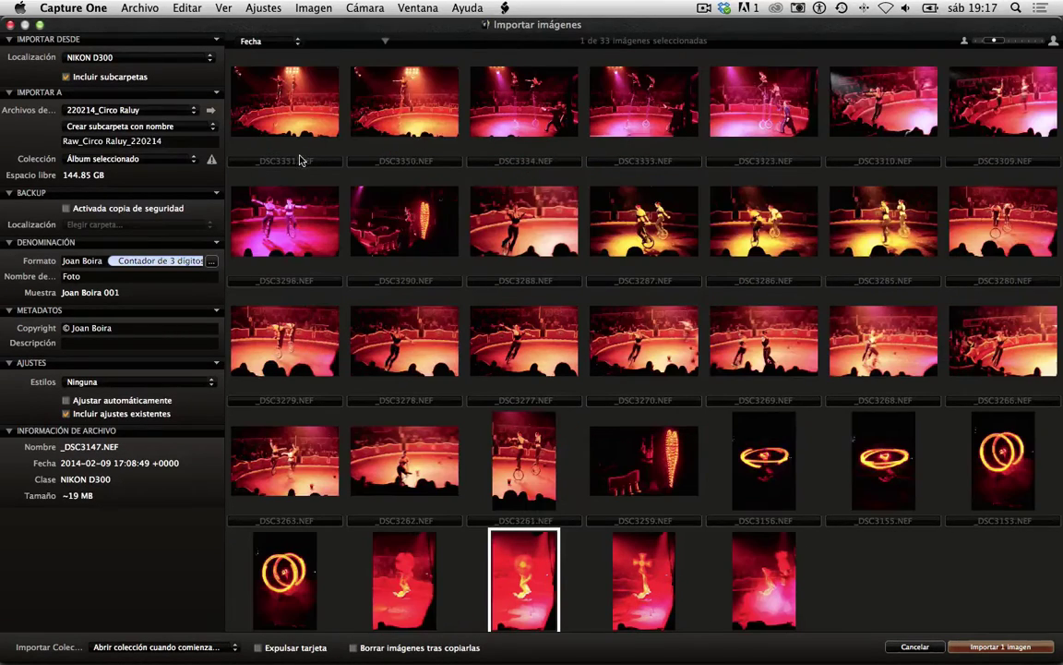
click(270, 40)
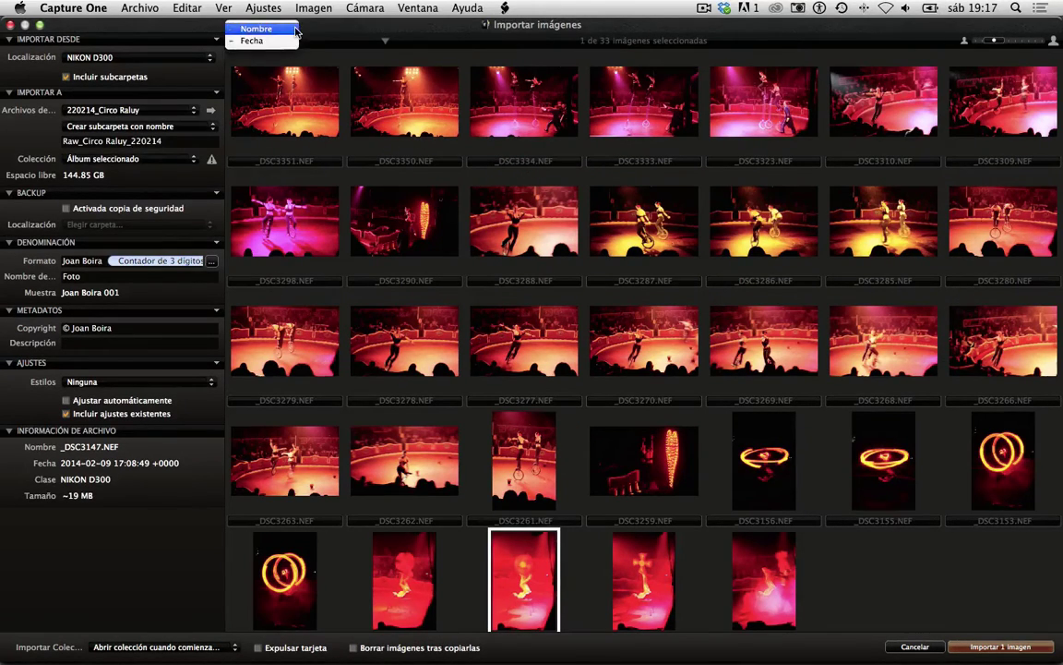
click(272, 27)
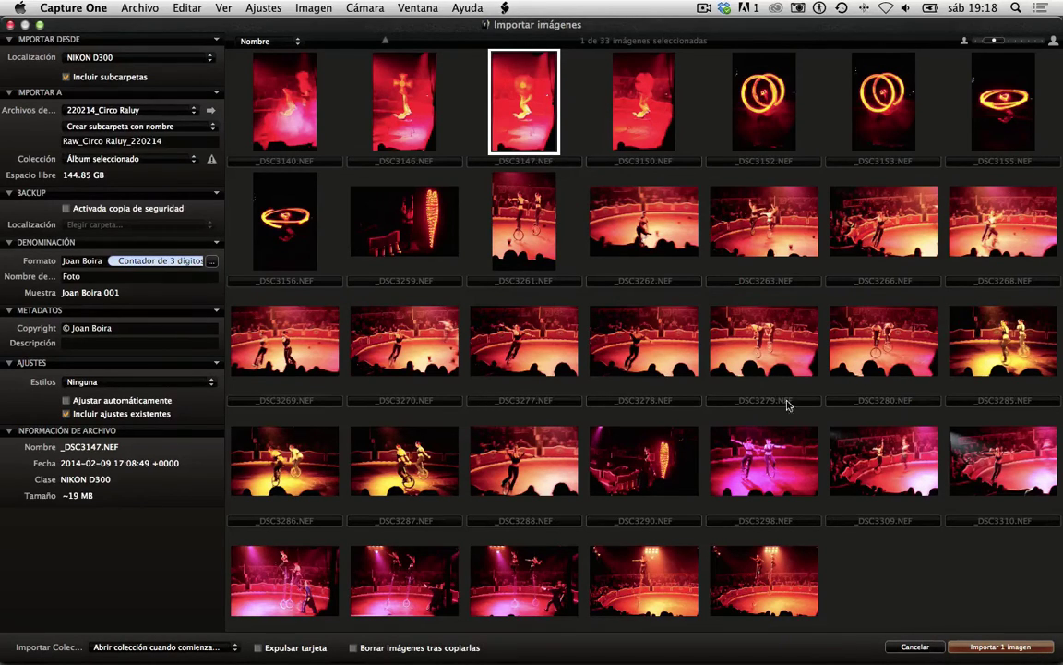
Step: Switch the photo sorting to date once more and return it to name
click(295, 43)
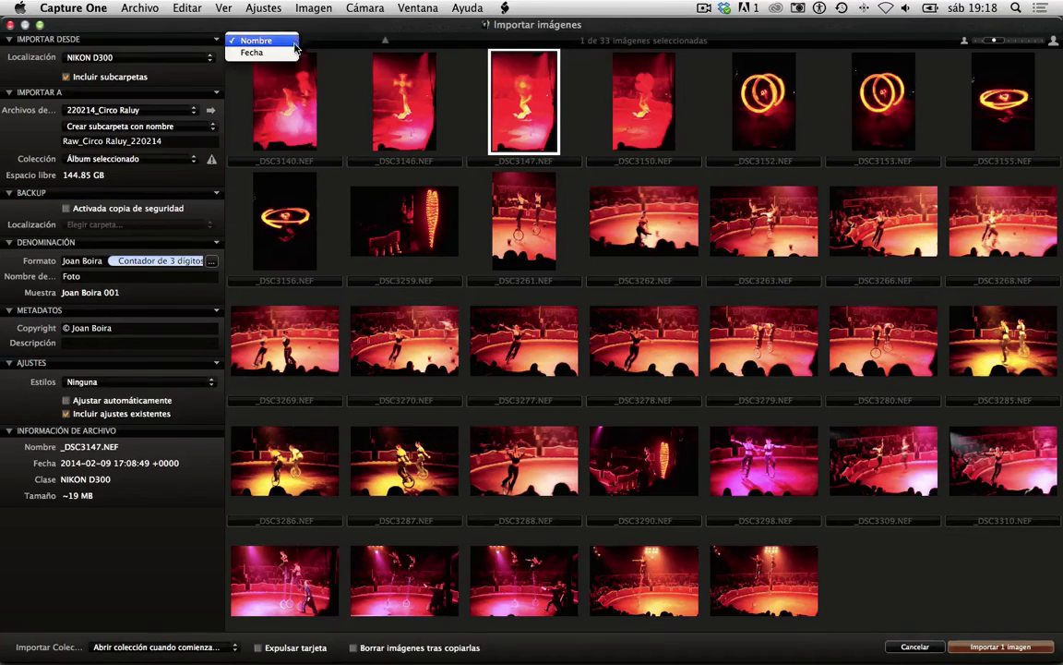
click(294, 50)
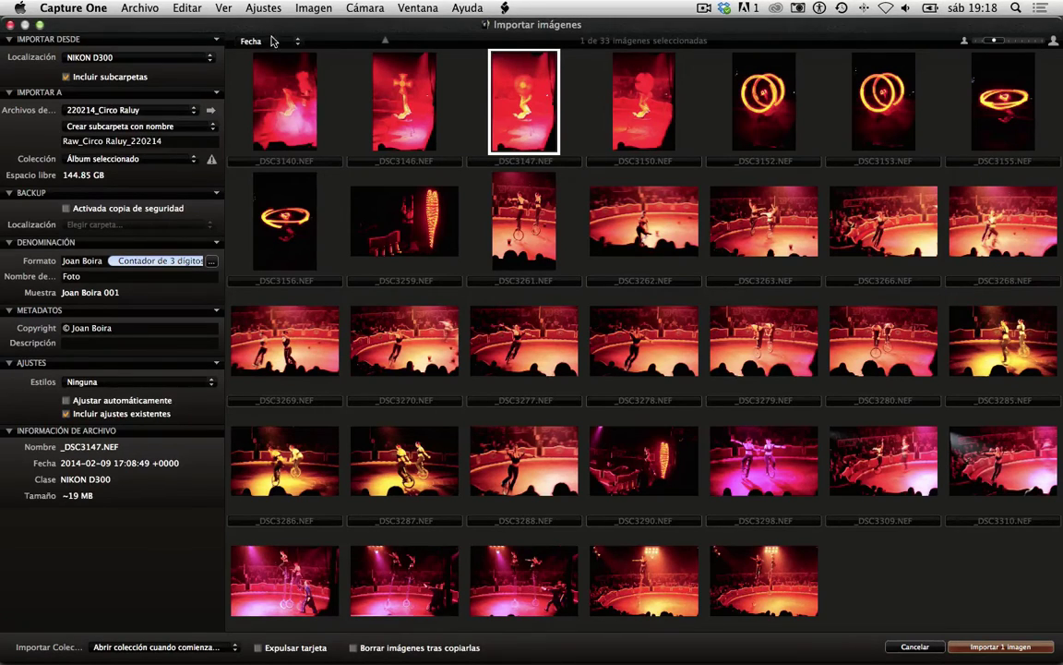
click(294, 42)
click(266, 29)
Step: Try larger and smaller thumbnail sizes for the photos, and return to the seven-column view
drag(994, 44, 1034, 44)
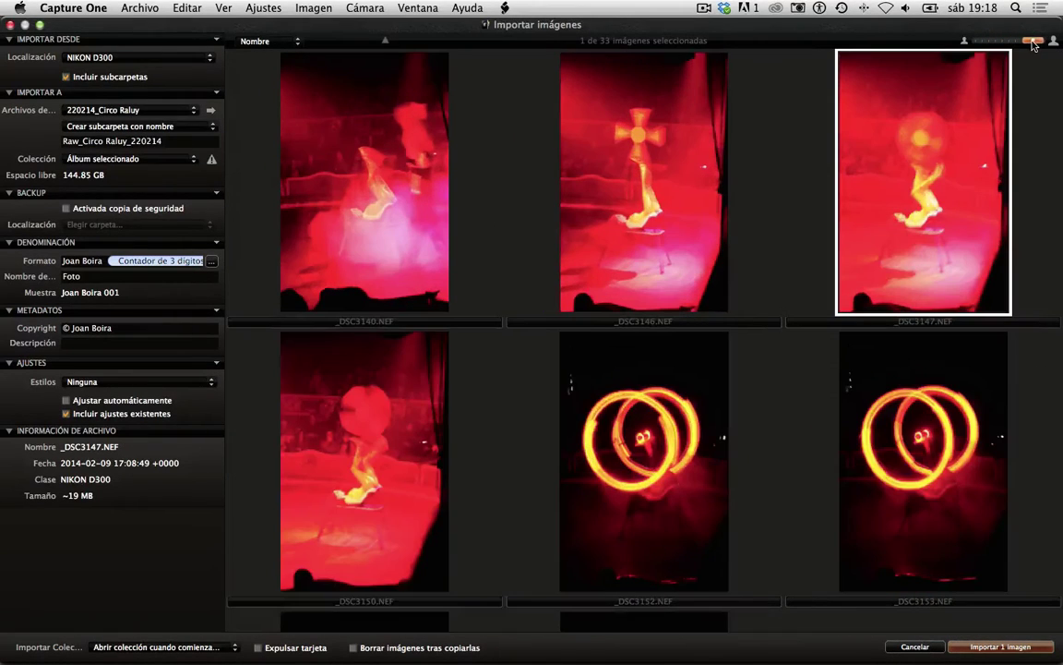
click(977, 44)
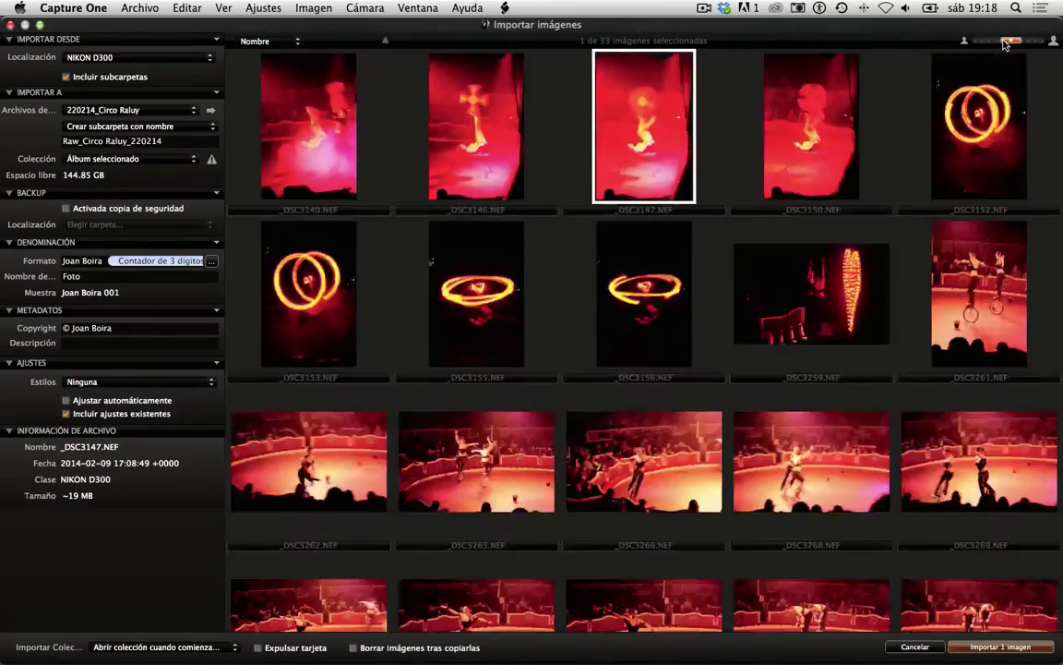
drag(975, 44, 1035, 44)
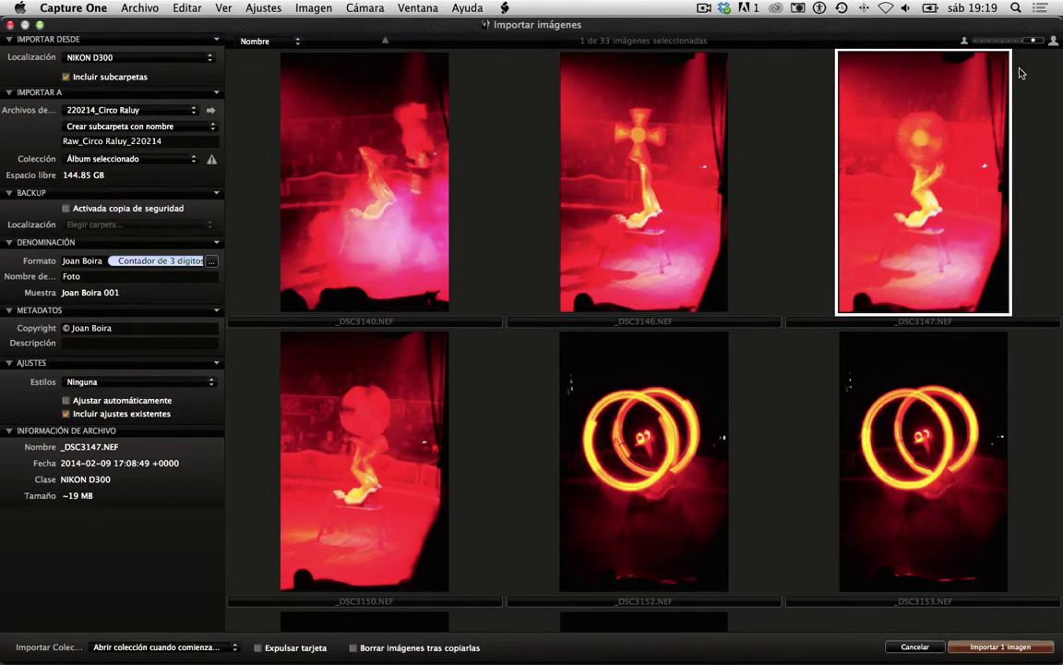
drag(1033, 44, 999, 43)
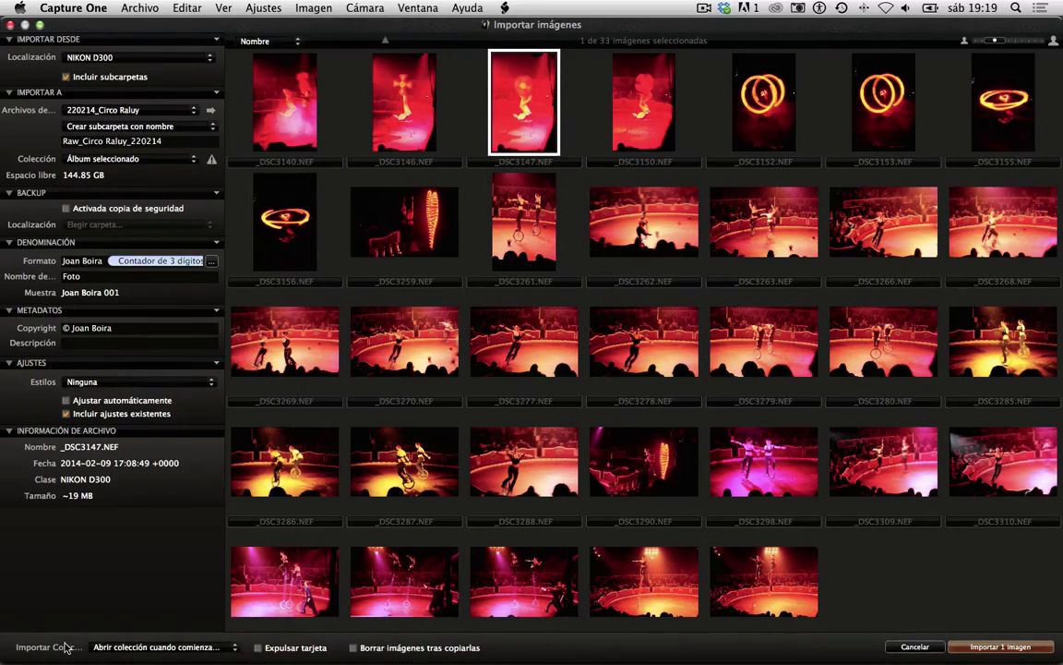
Step: Review when the import collection can be opened, keep the current option, and enable ejecting the card (Expulsar tarjeta)
click(233, 649)
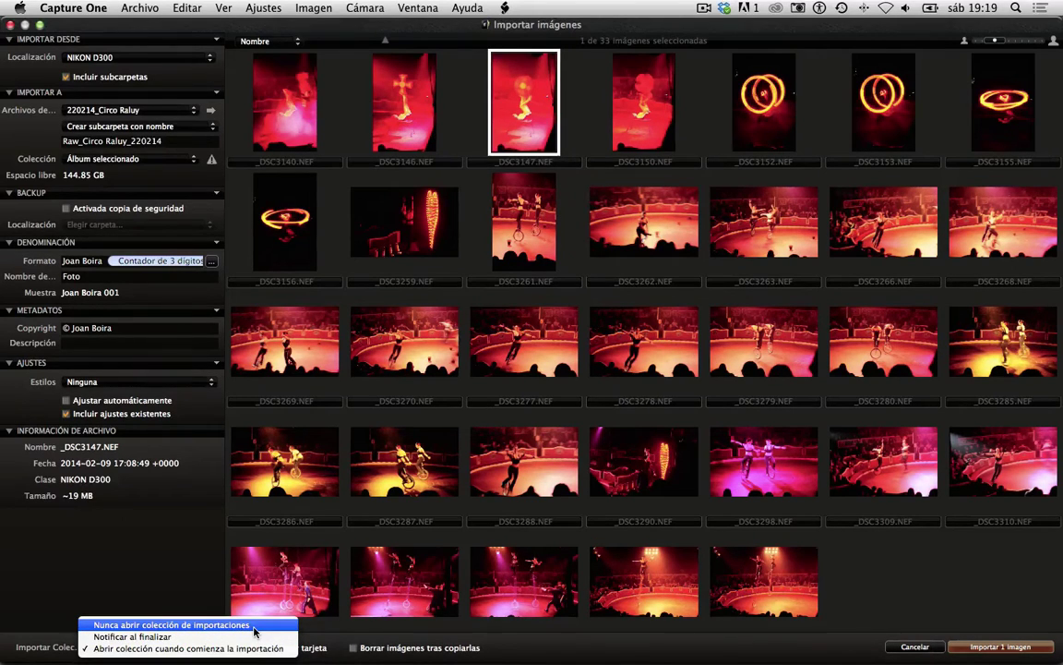
click(314, 649)
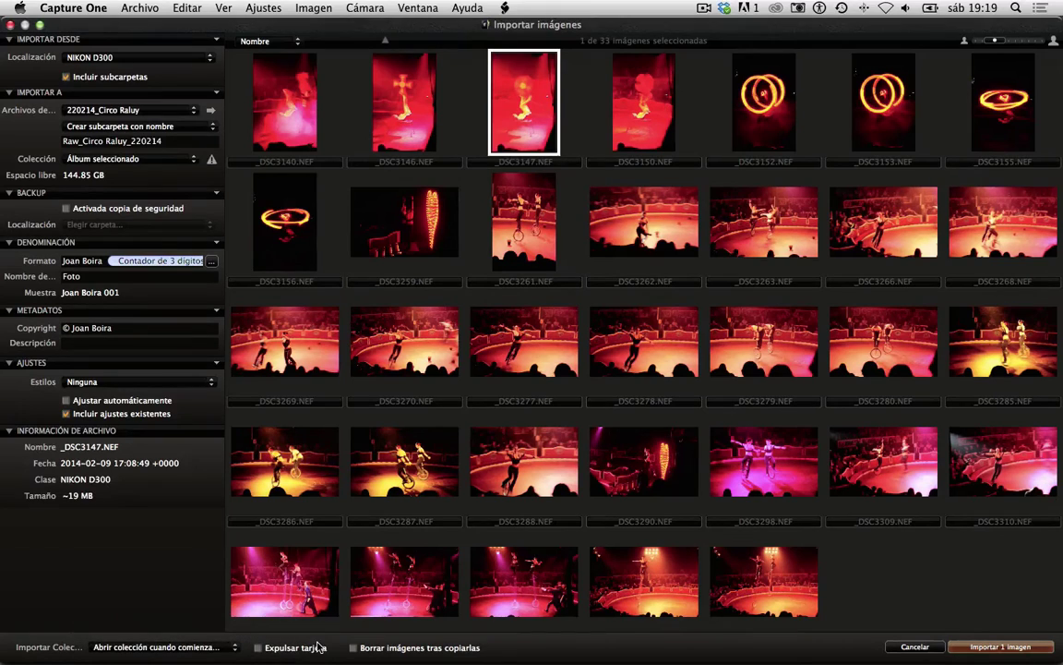
click(258, 648)
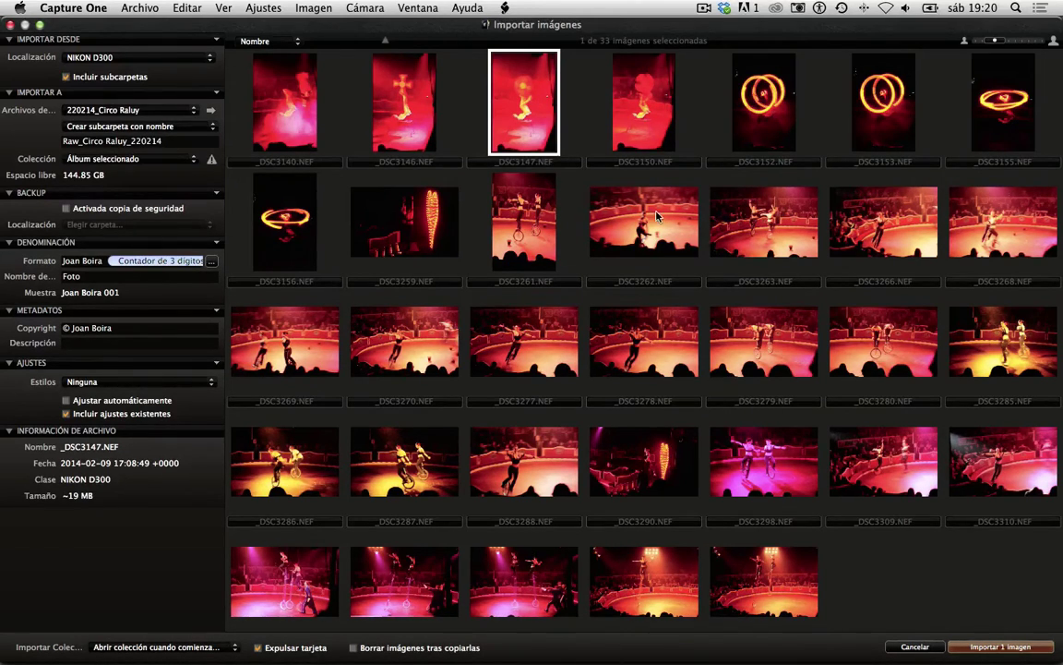
Step: Select the photos from _DSC3147 through _DSC3262, add _DSC3279 and _DSC3290, and clear the selection
shift+click(673, 289)
super+click(759, 343)
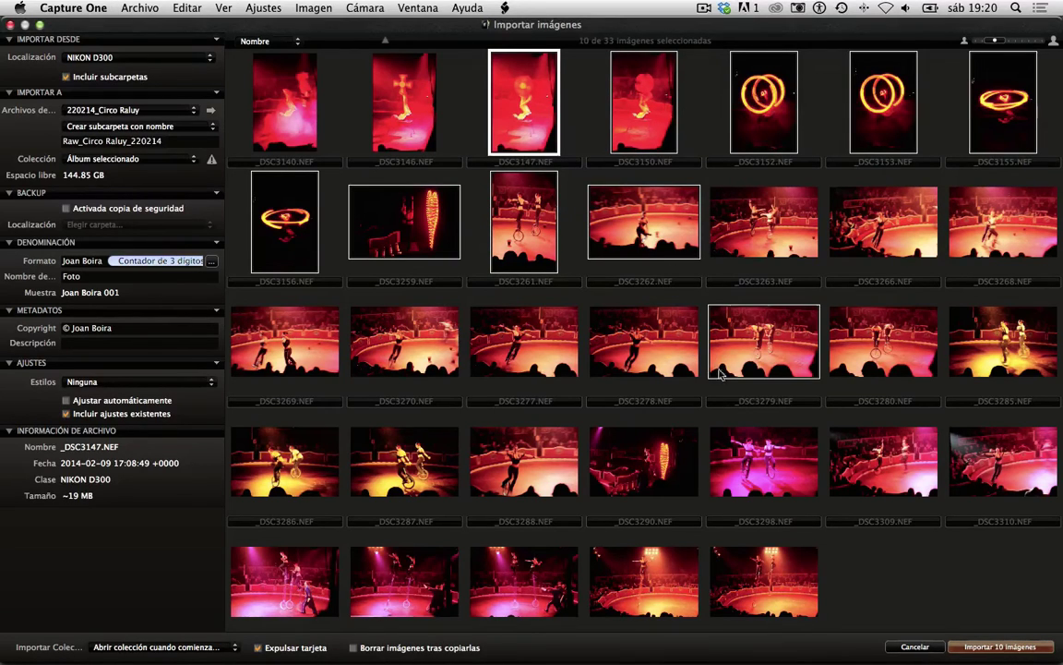
super+click(687, 469)
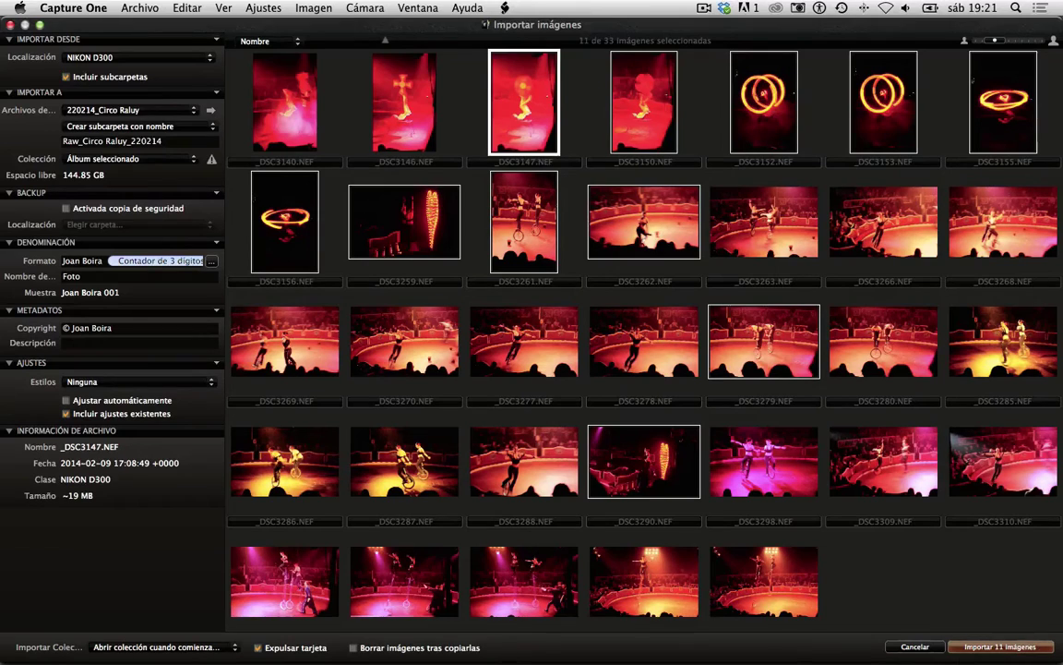
click(941, 592)
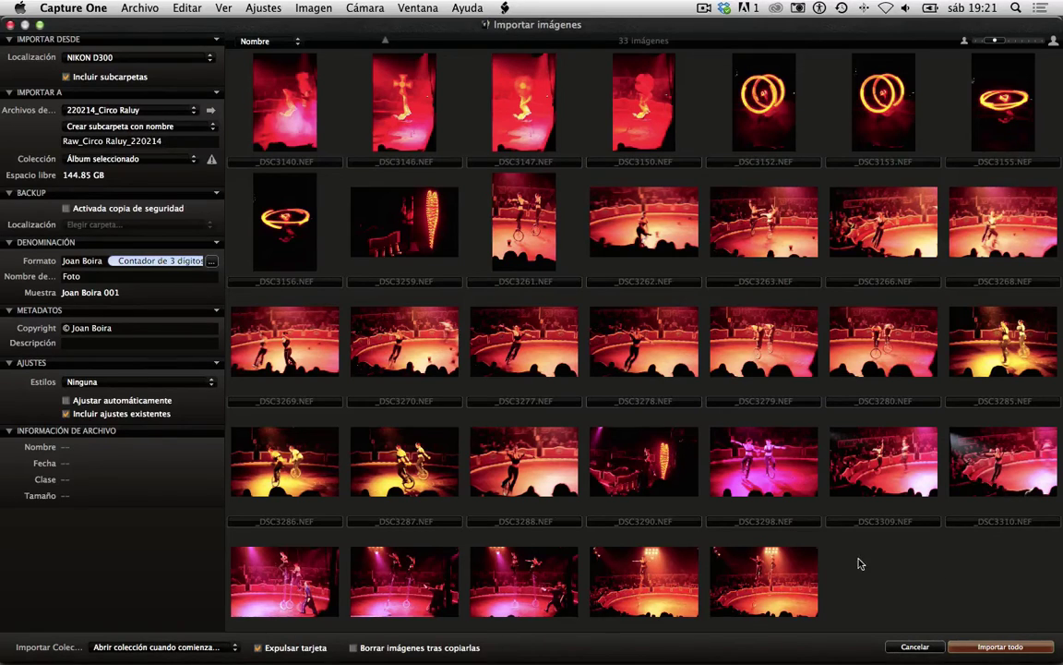
Step: Make sure no individual photo is selected and try to import all the photos from the card
click(792, 569)
click(892, 569)
click(1011, 647)
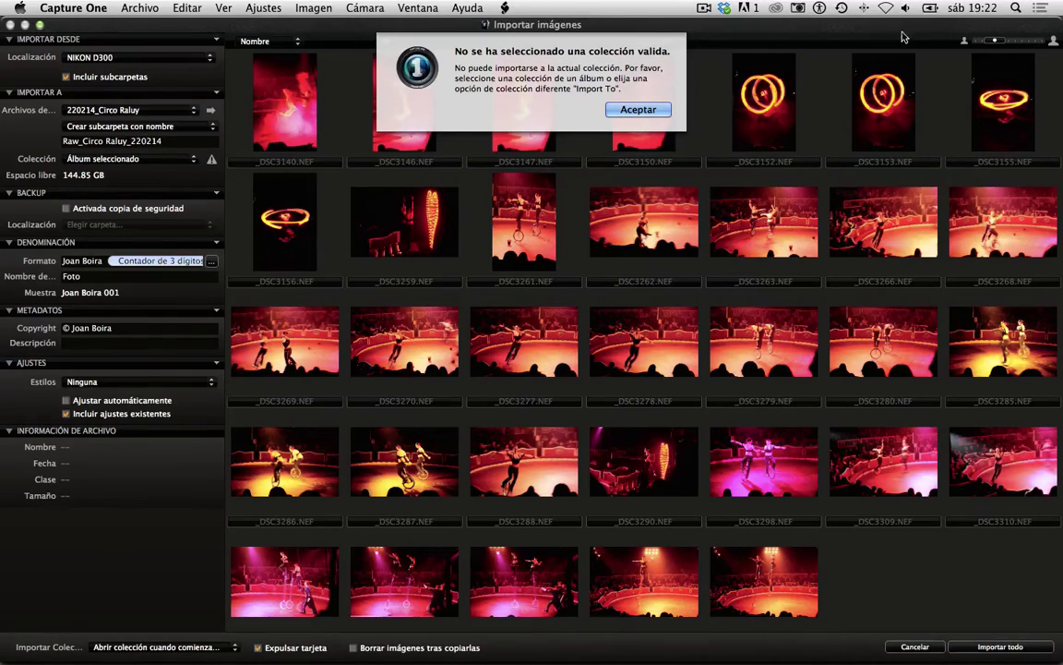
click(664, 110)
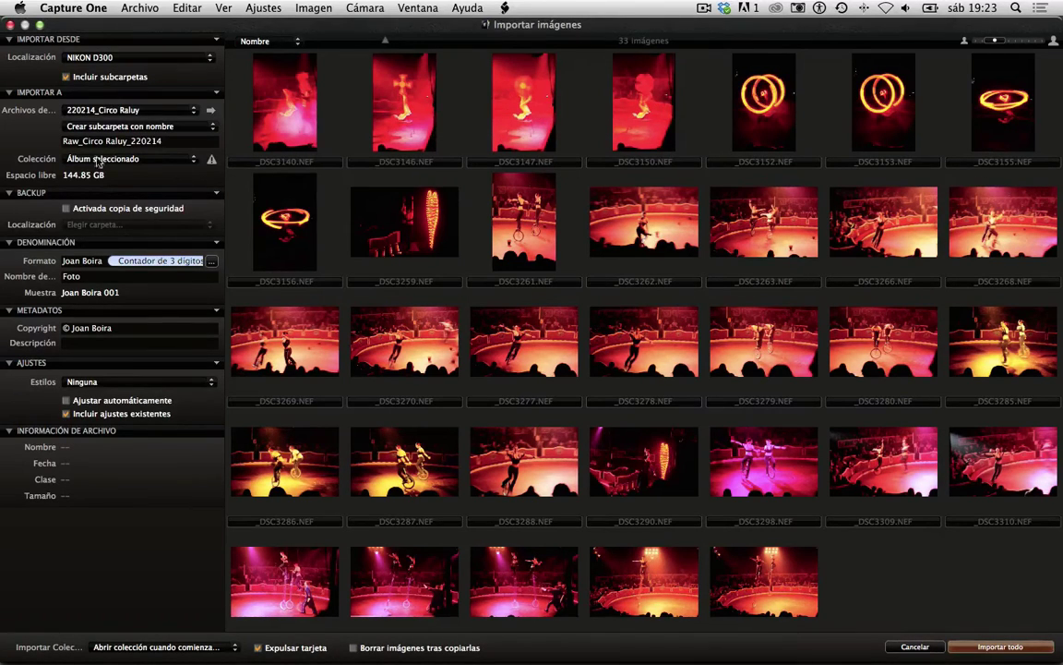
Step: Set the import collection to Sólo importaciones recientes and import all the photos from the card
click(188, 161)
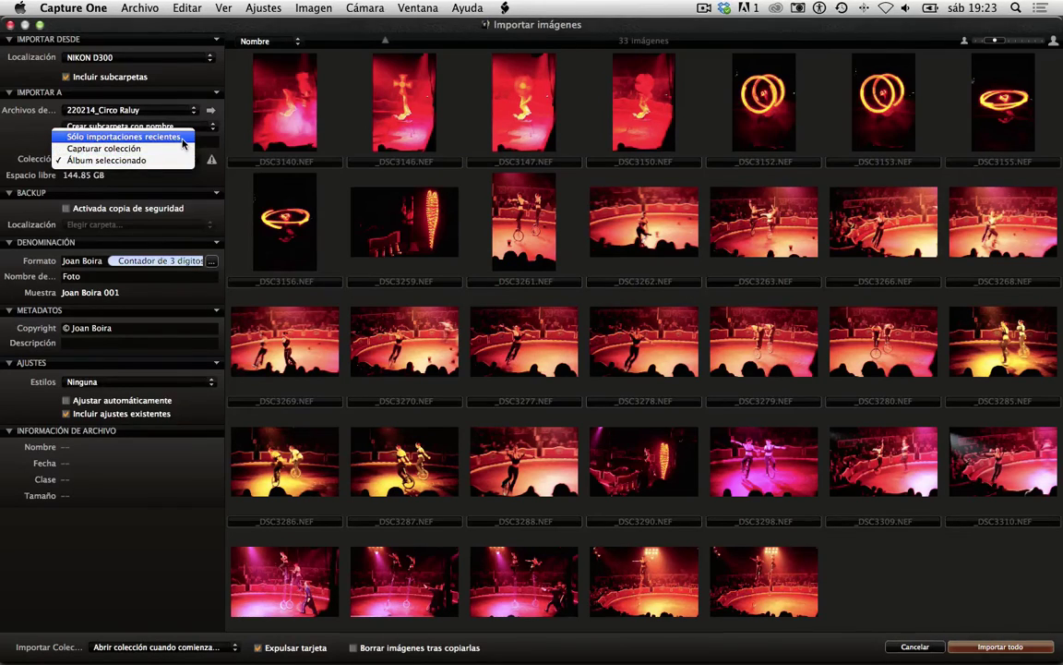
click(184, 138)
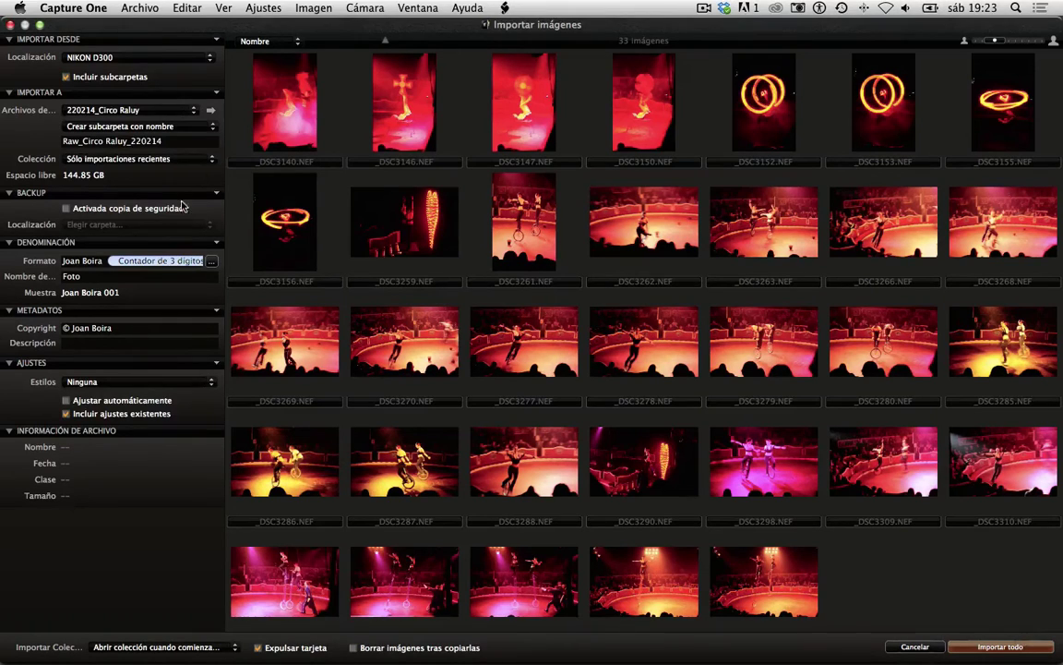
click(1001, 647)
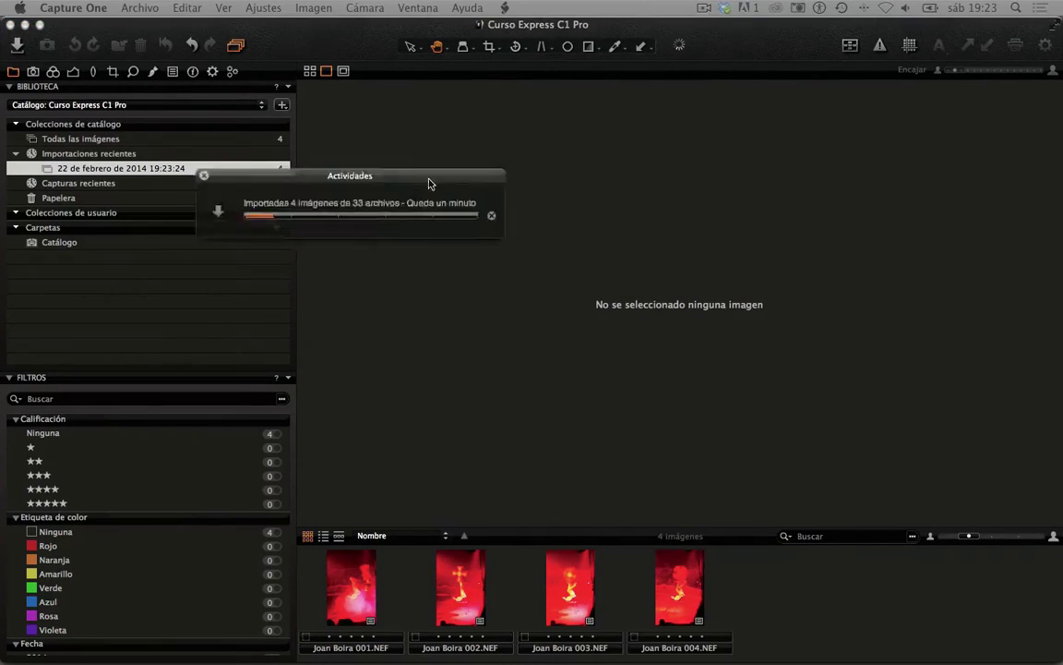
Step: View imported photos 001, 005 and 006 at large size, moving the import progress window out of the way
drag(429, 182, 700, 189)
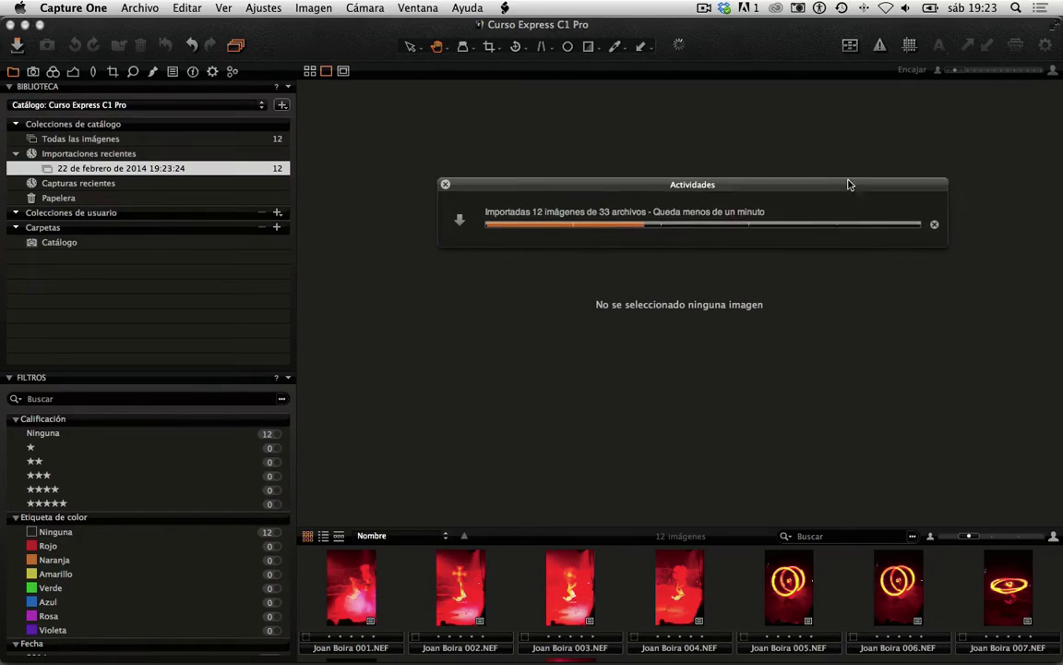
drag(849, 184, 780, 179)
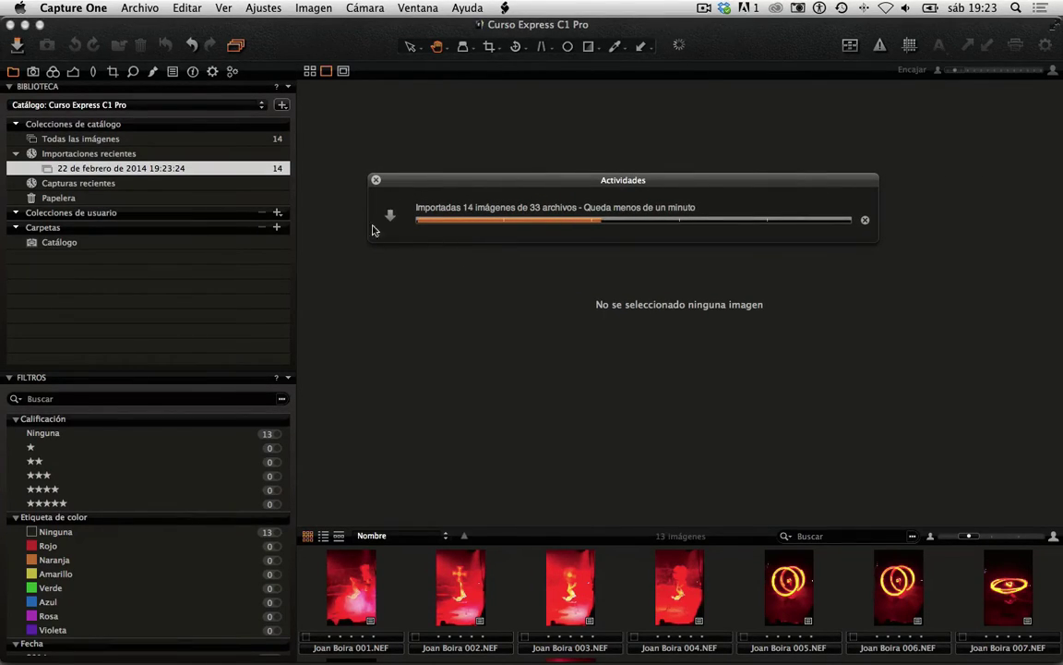
click(367, 589)
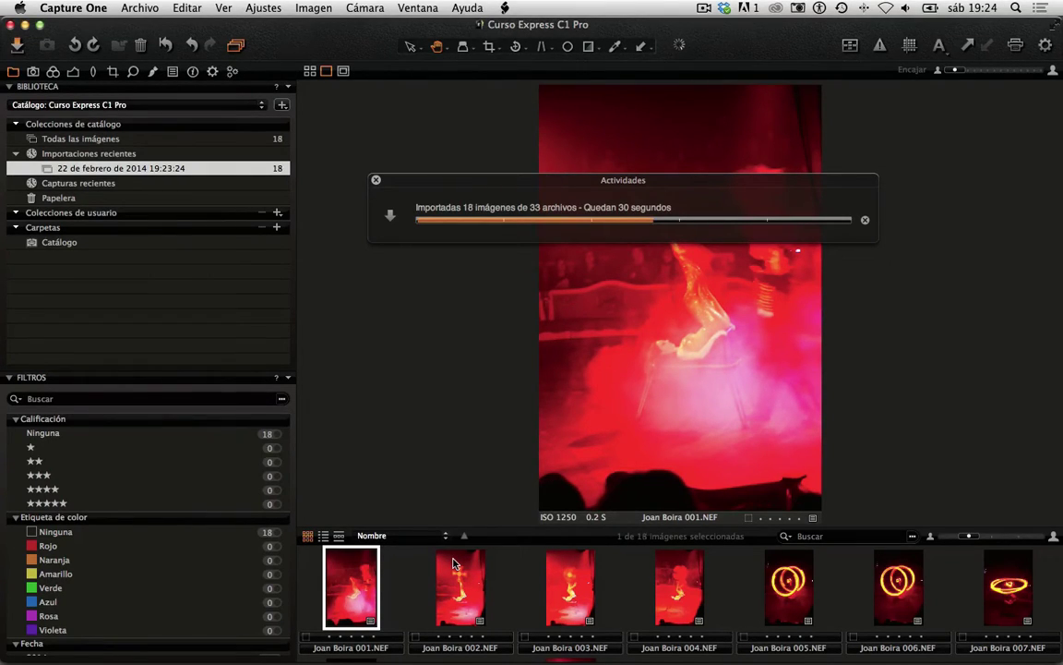
drag(666, 182, 287, 252)
click(789, 588)
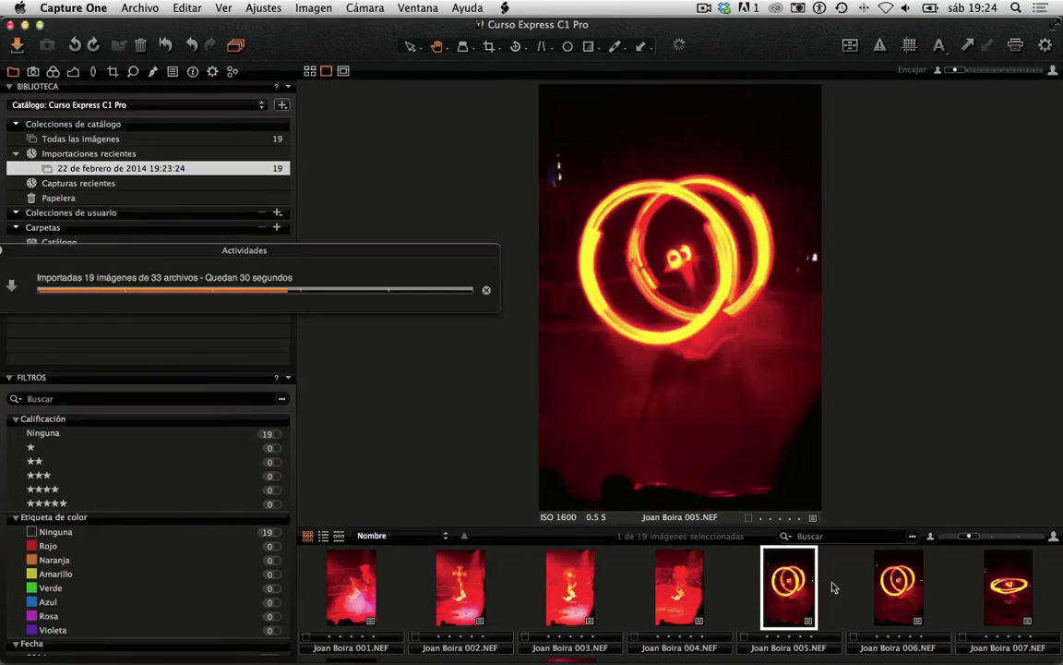
click(902, 592)
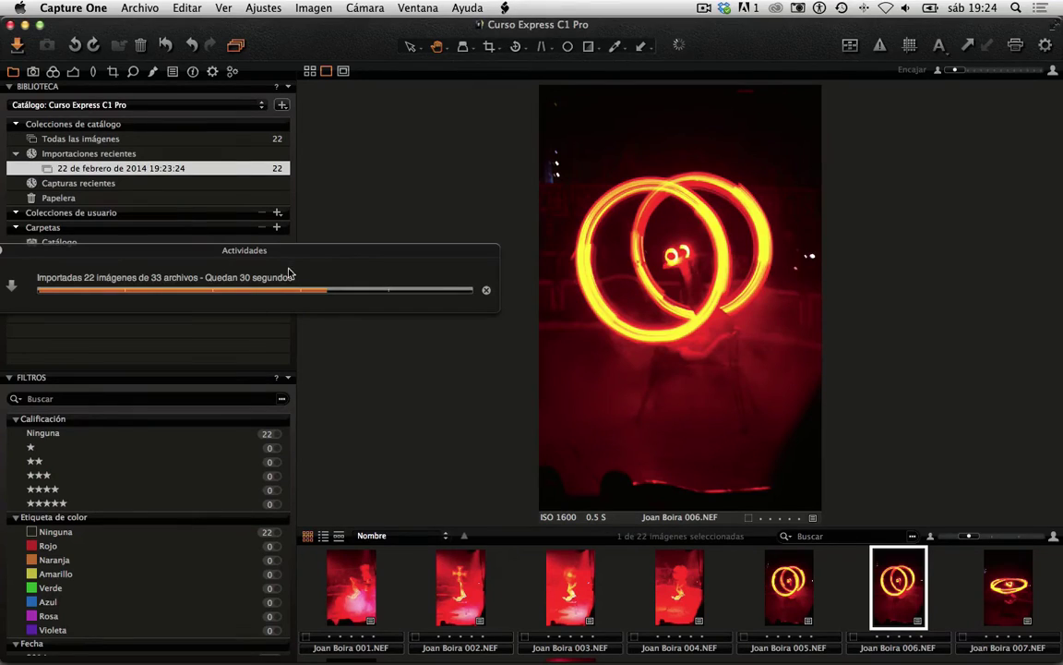
drag(304, 254, 327, 308)
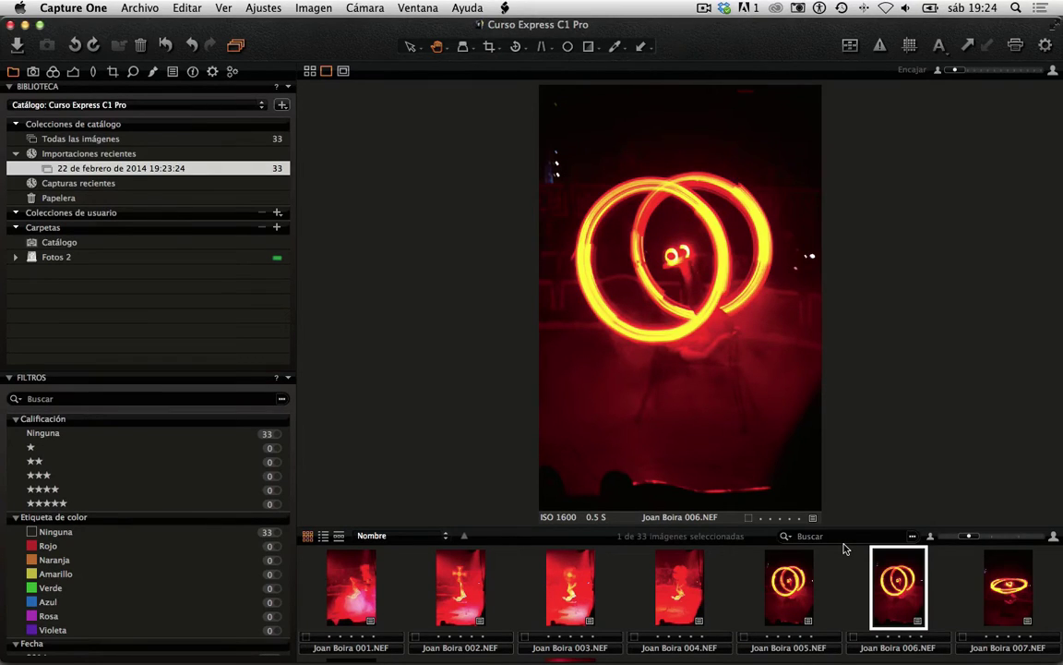
Step: Look over the export choices for originals and variants, open the variant export settings for photo 006, and cancel
click(133, 9)
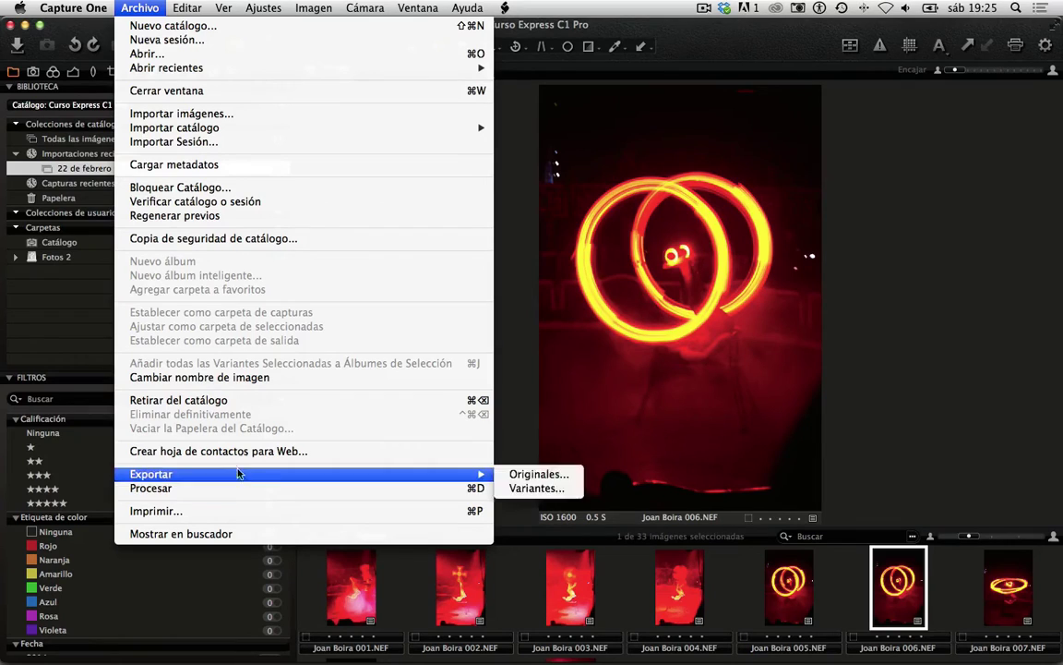
mouse_move(328, 472)
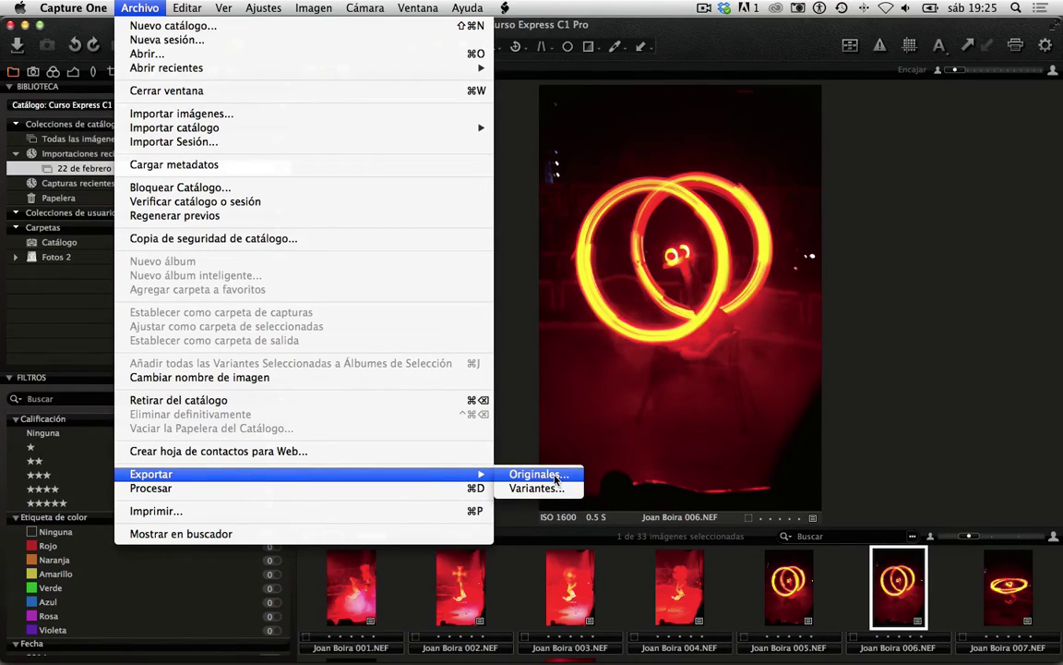
click(523, 432)
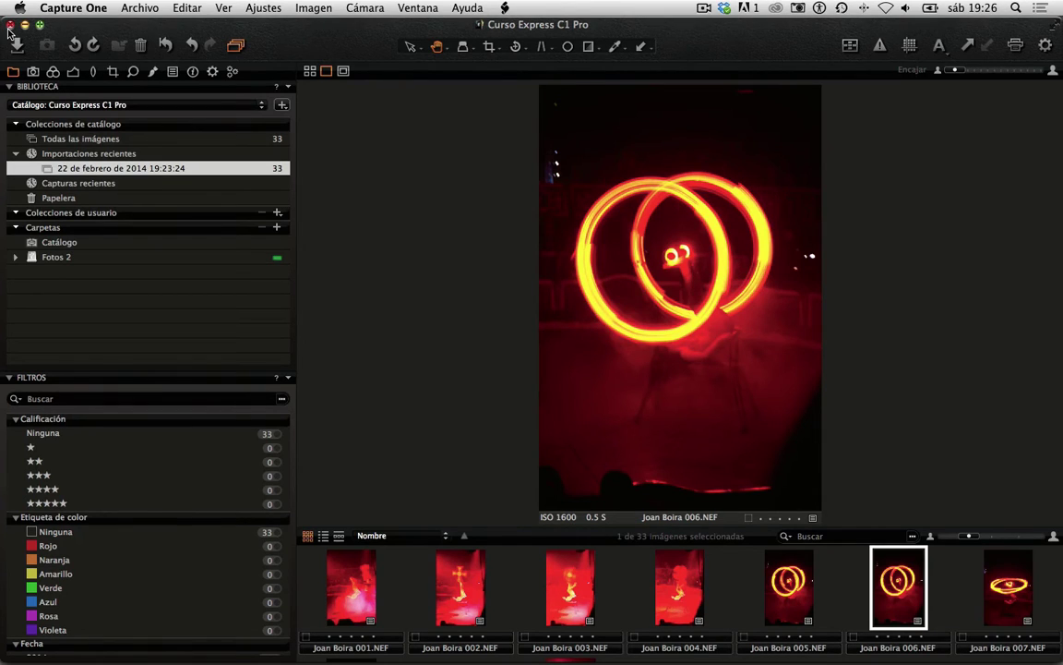
click(126, 8)
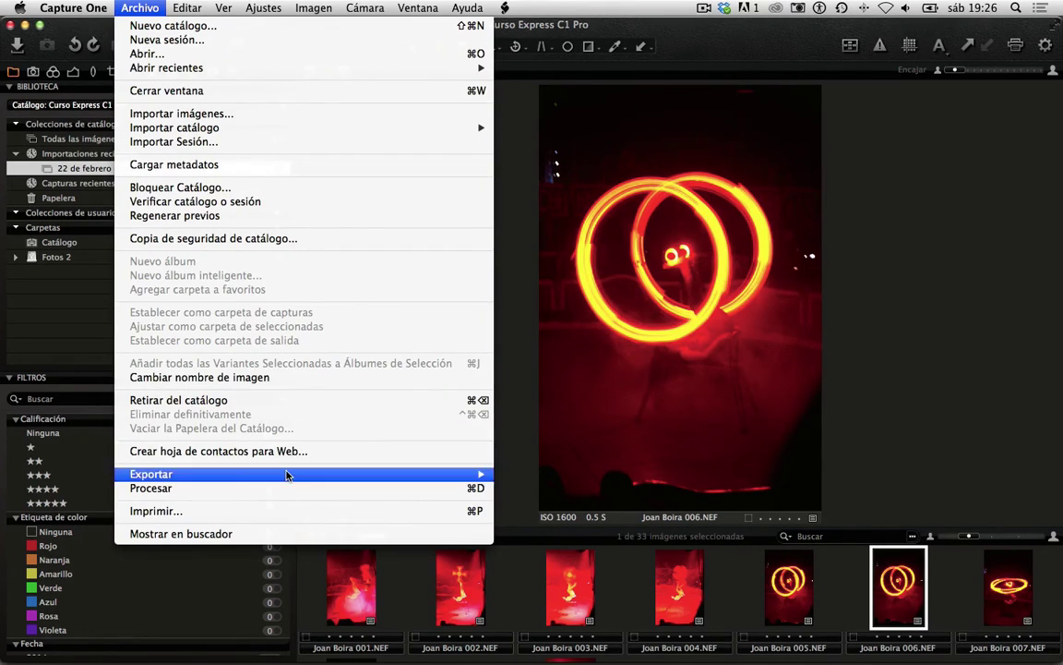
mouse_move(288, 473)
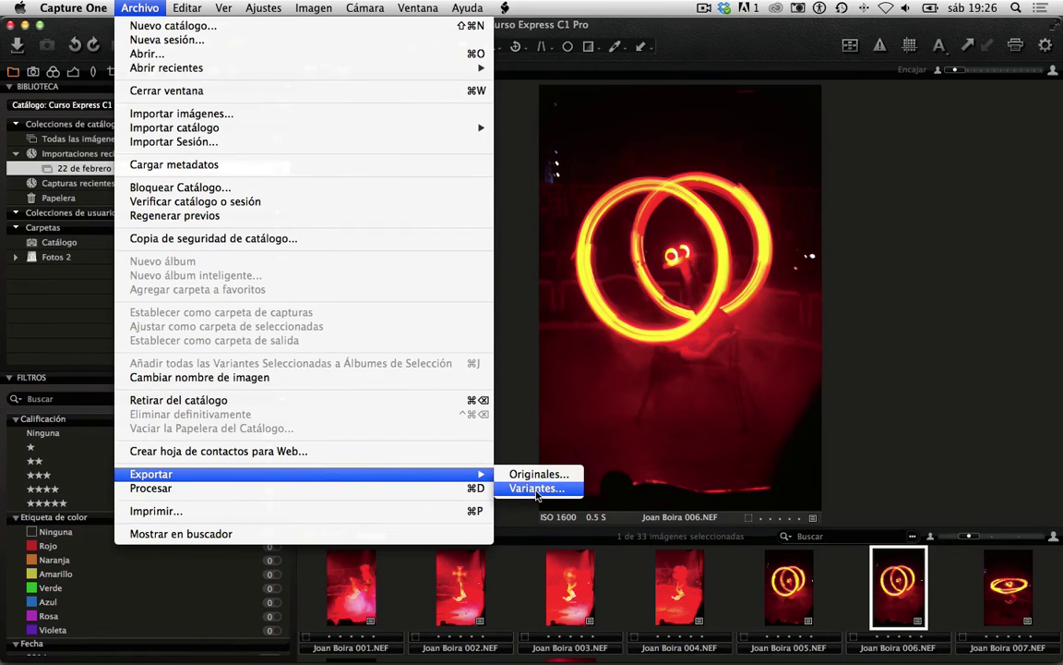
click(573, 492)
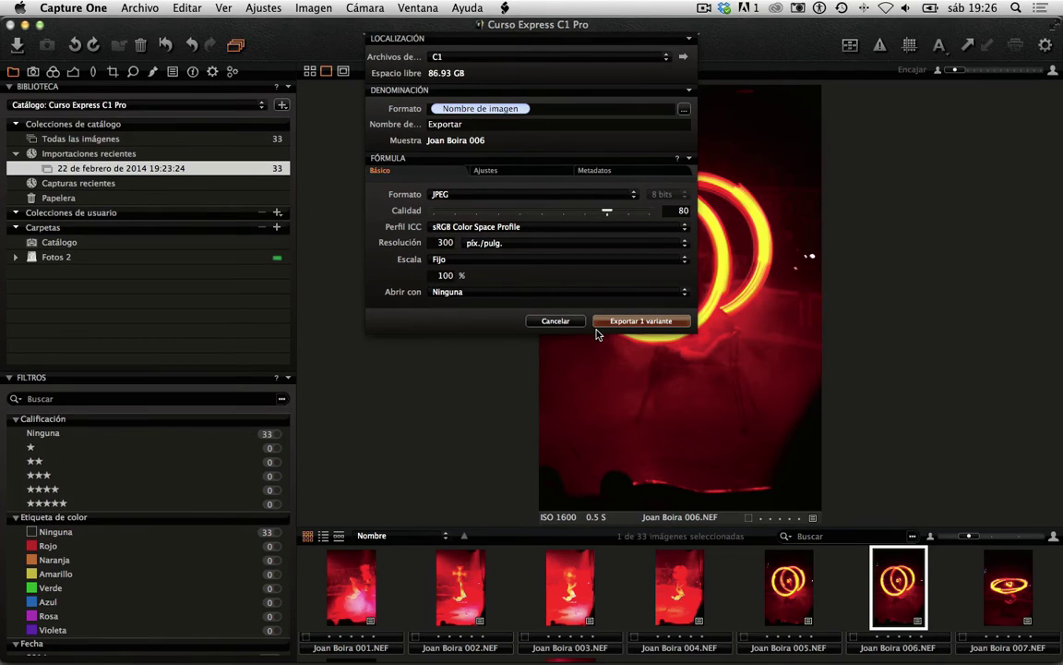
click(554, 321)
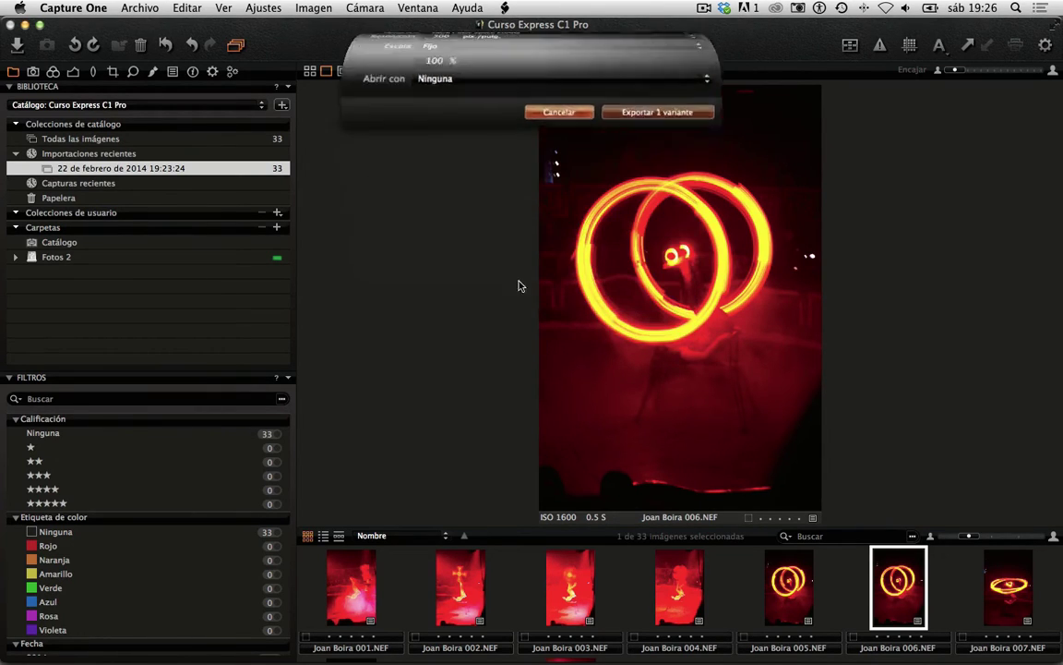
Step: Open the originals export settings for photo 006, browse for a destination folder, and keep C1
click(153, 9)
mouse_move(349, 478)
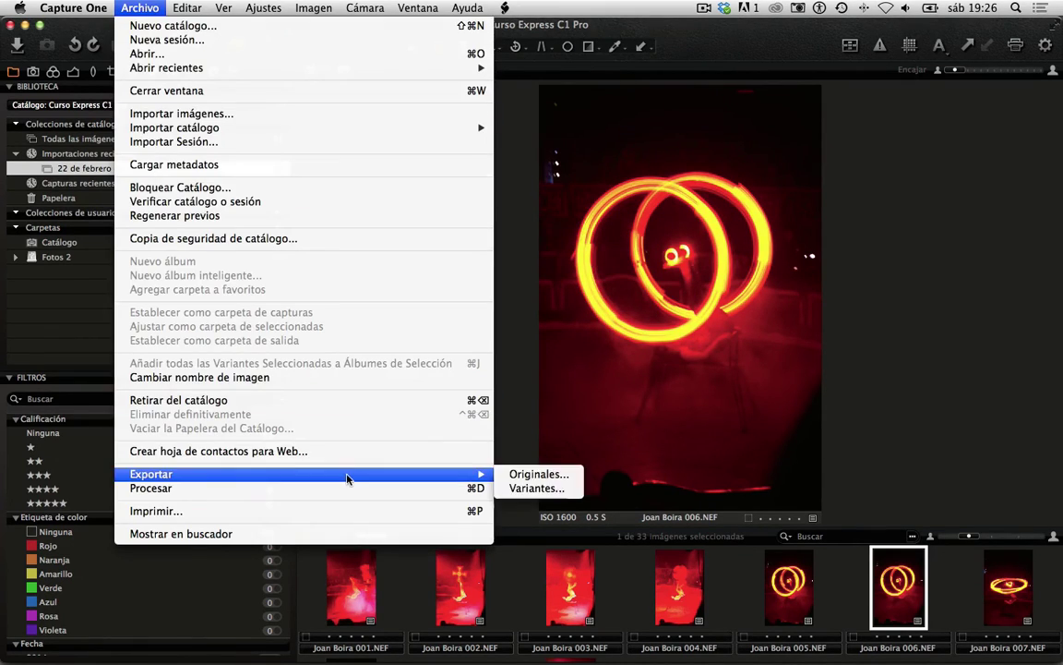
click(542, 474)
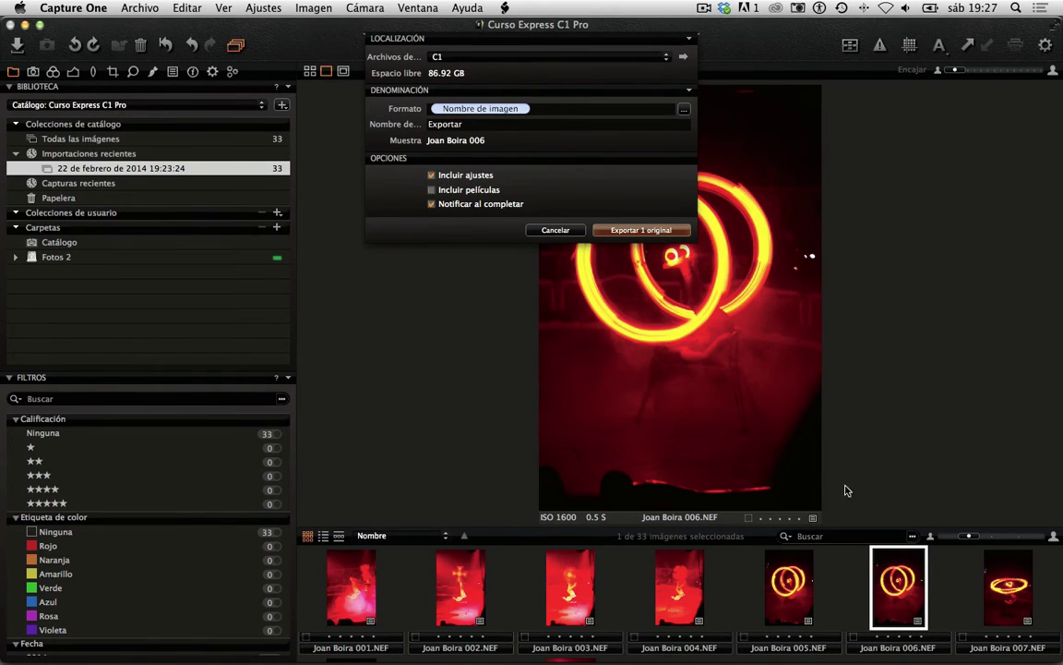
click(666, 57)
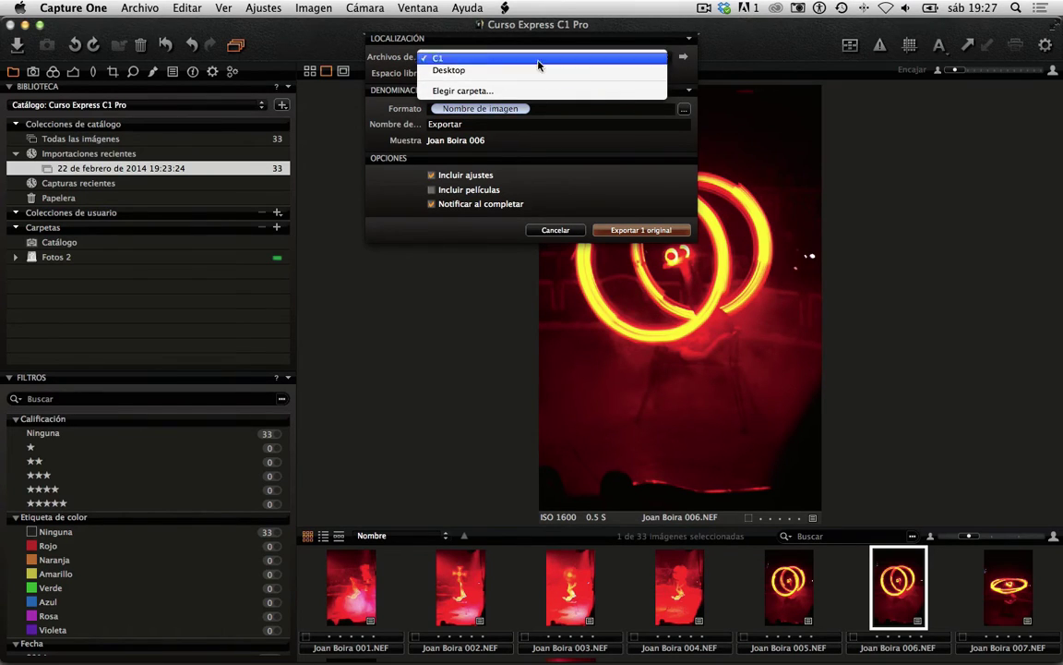
click(471, 91)
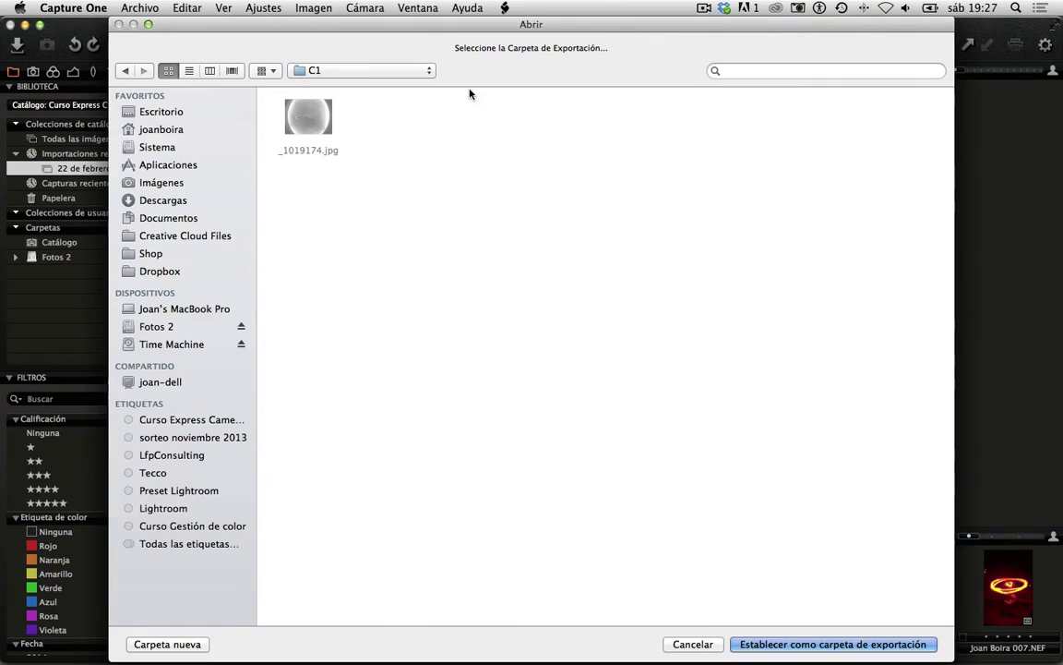
click(693, 643)
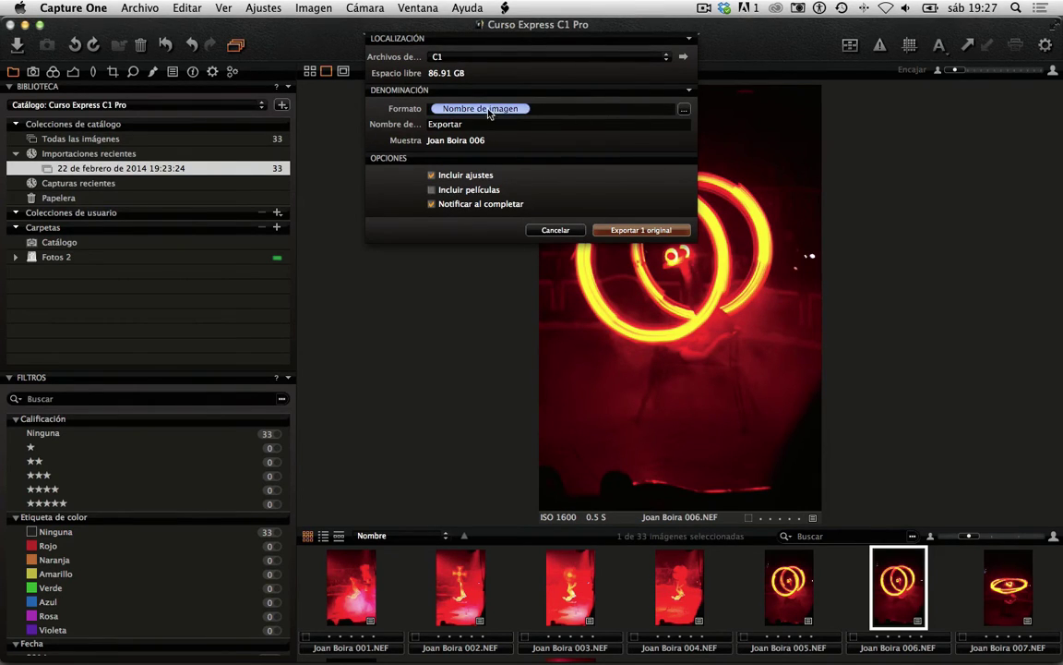
Step: Set the export naming to the saved preset with the photographer's name and a 3-digit counter, and close the originals export without exporting
click(684, 108)
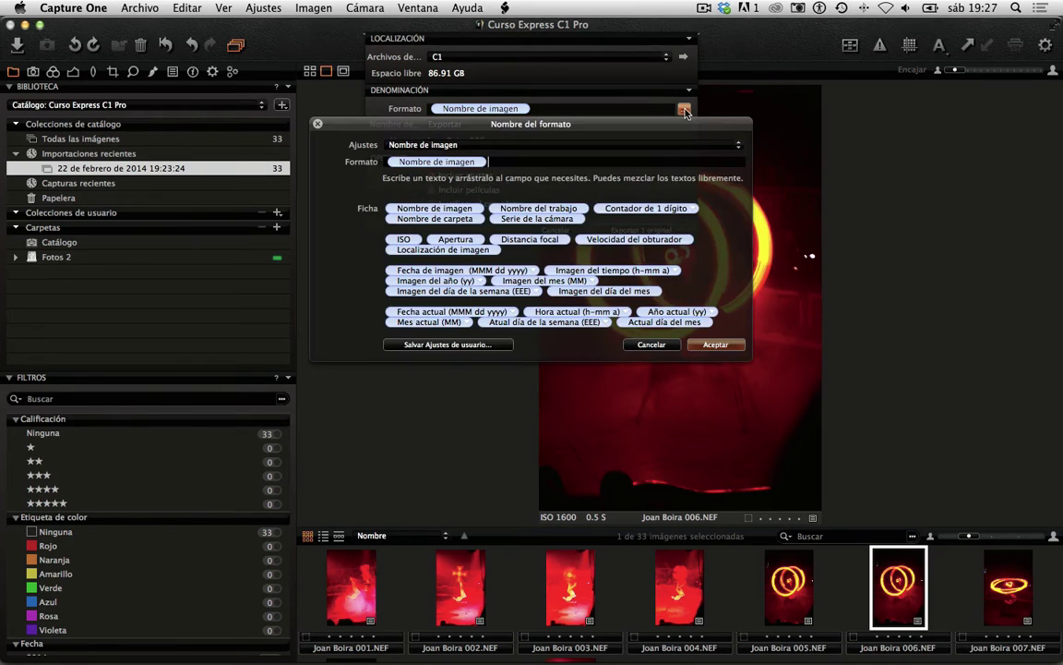
click(532, 147)
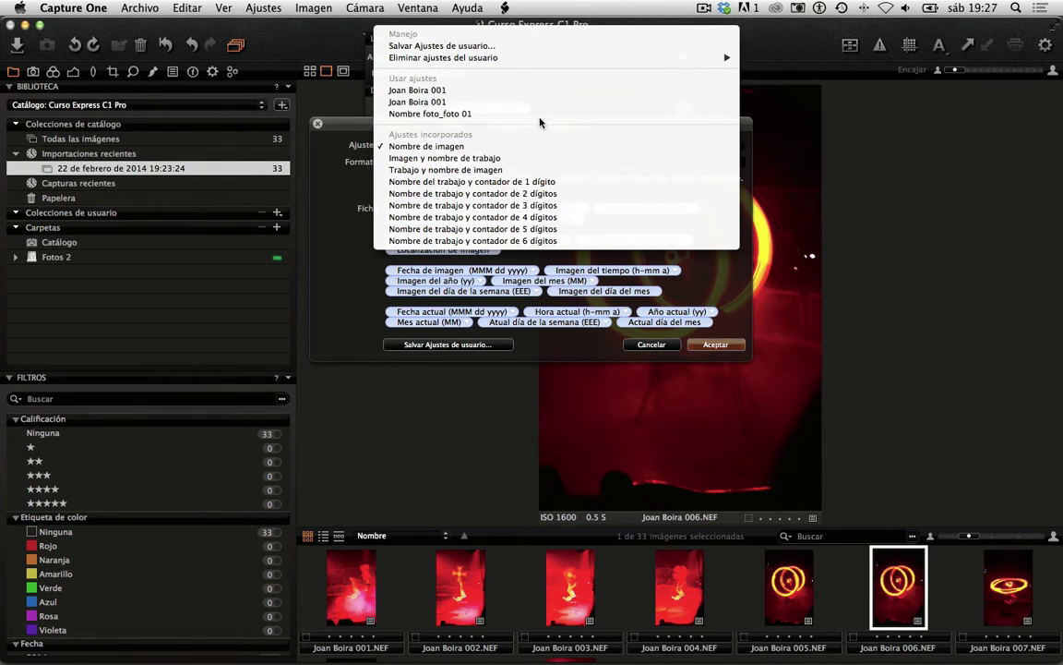
click(541, 102)
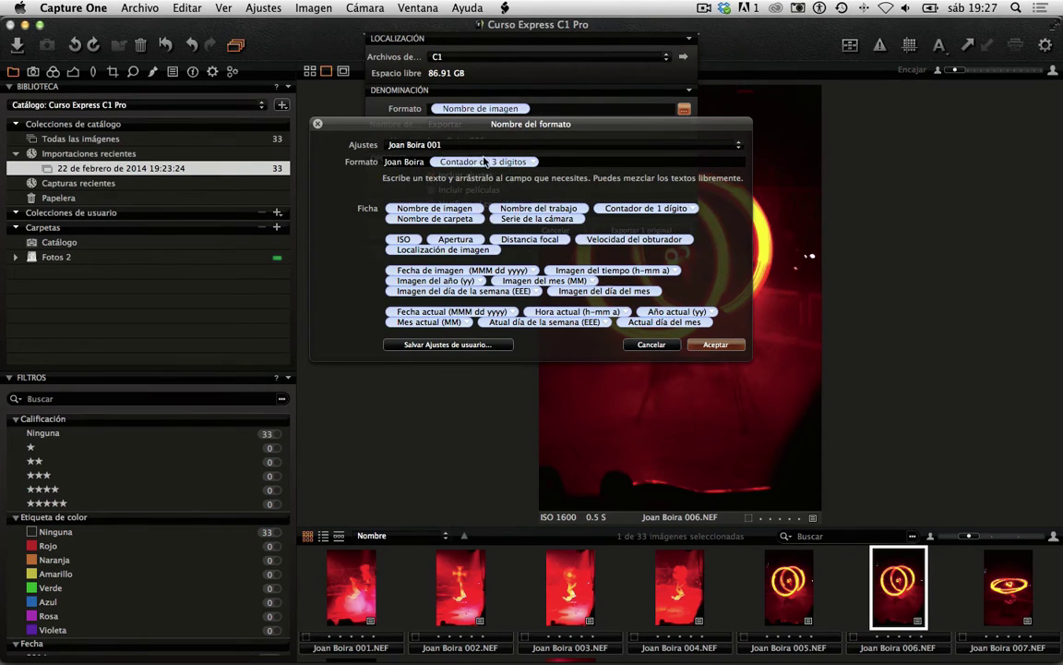
click(713, 344)
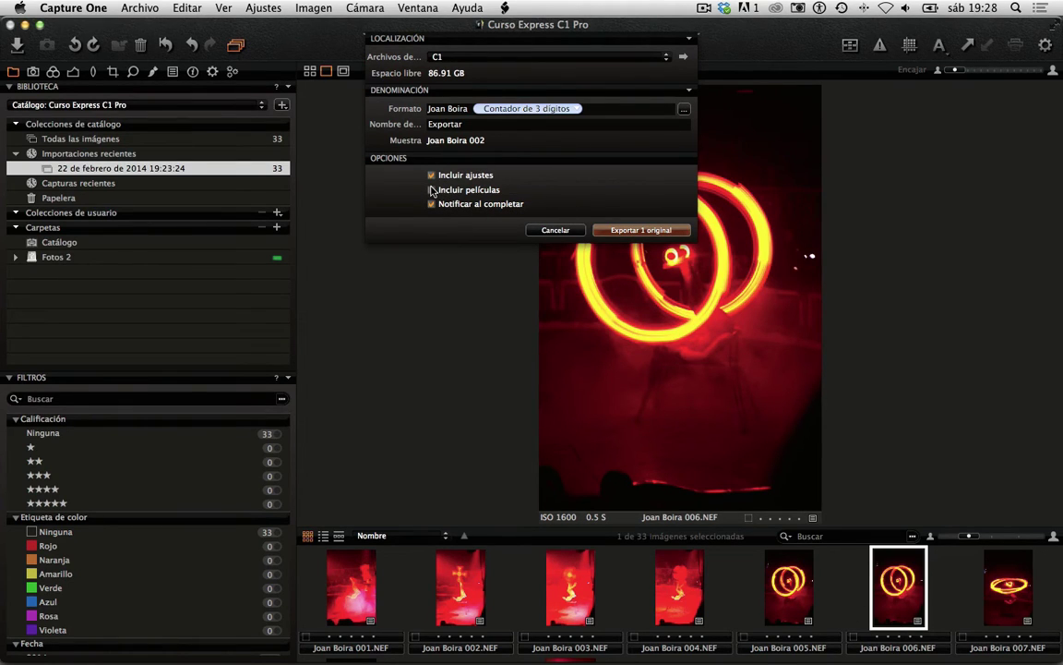
click(574, 231)
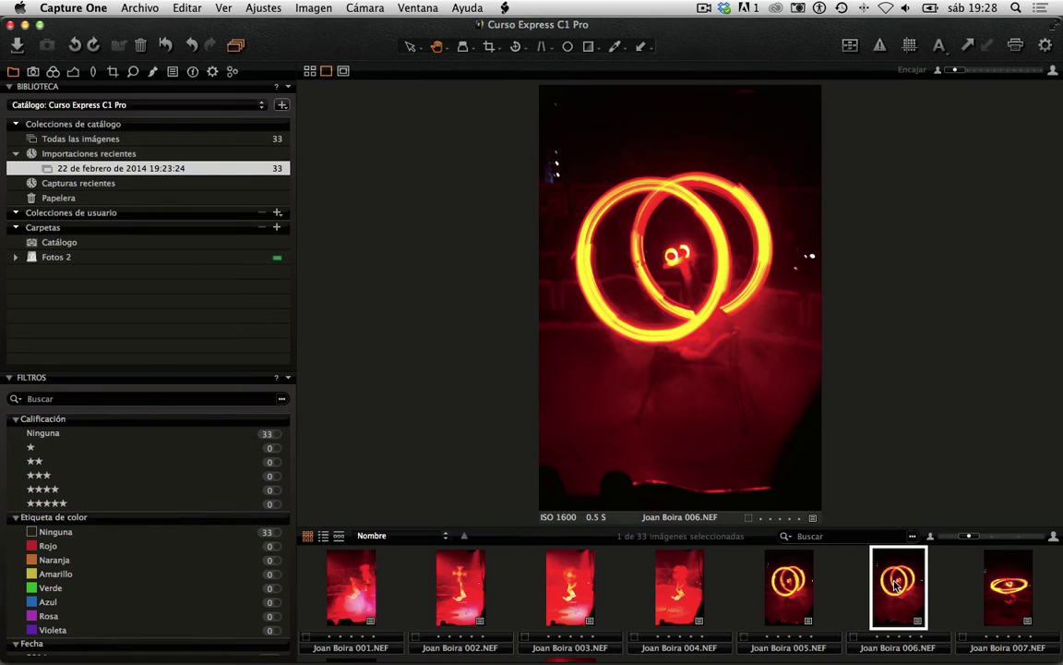
Step: Open the variant export settings for photo 006, review the available file formats, and keep JPEG
click(139, 8)
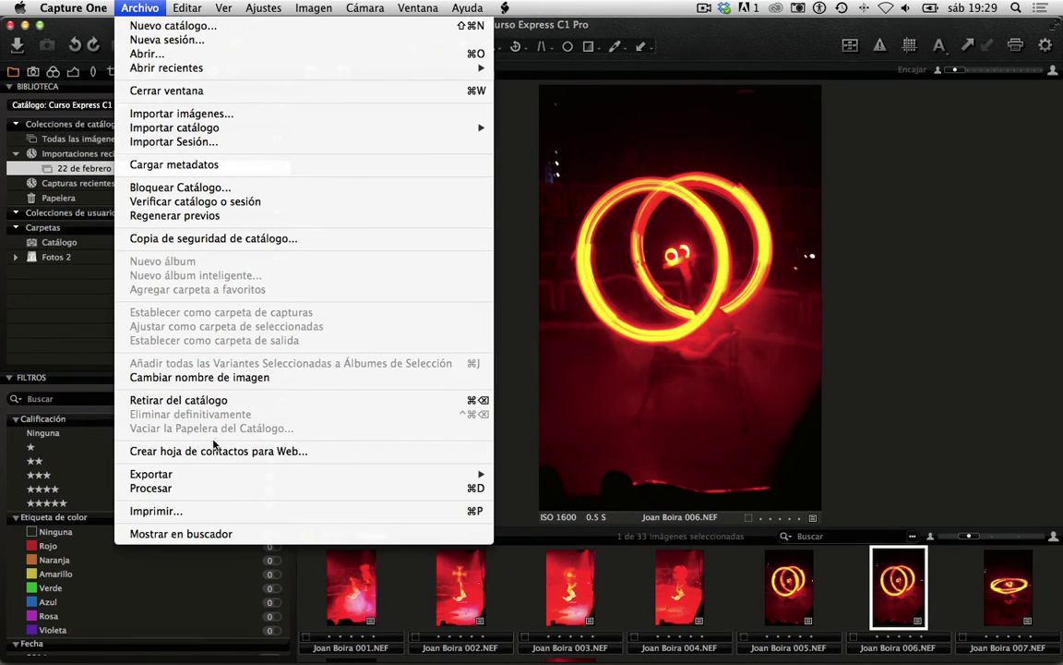
mouse_move(224, 484)
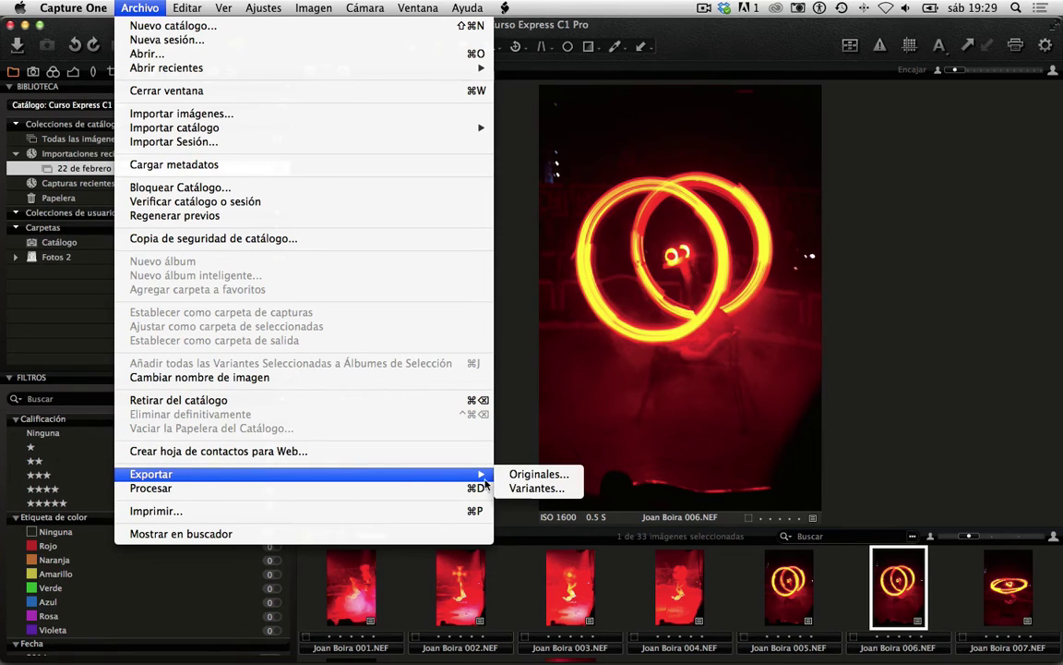
click(573, 489)
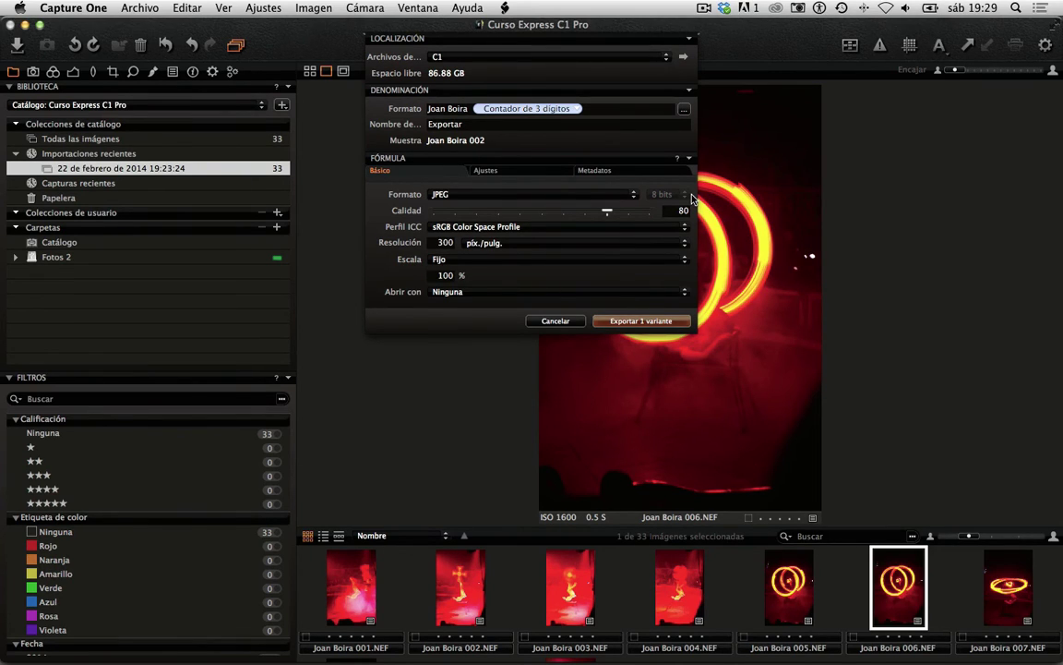
click(634, 195)
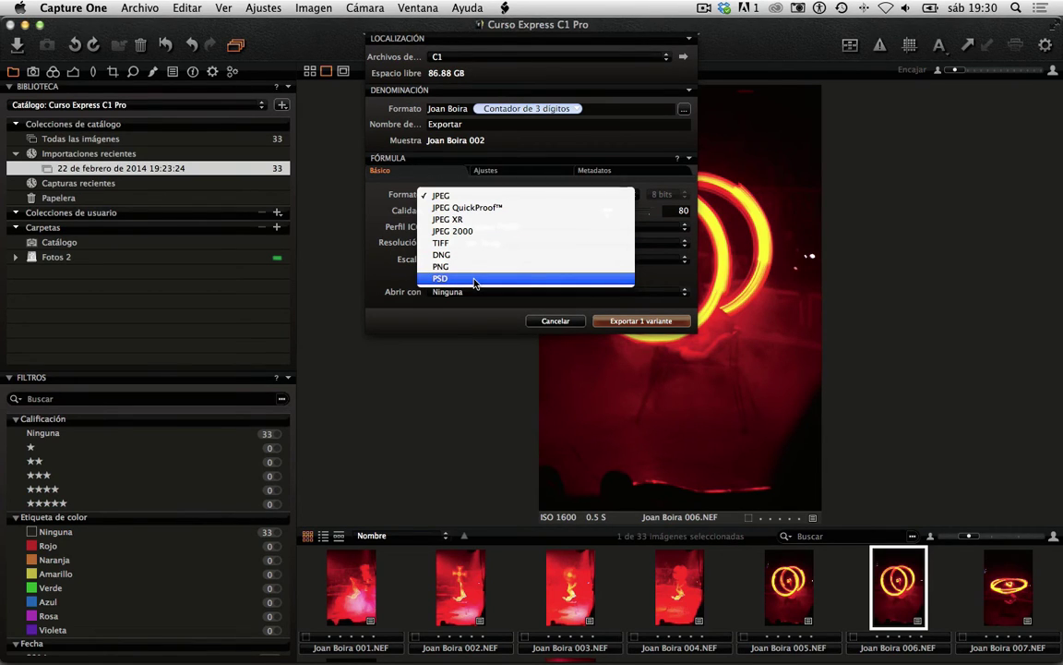
click(468, 195)
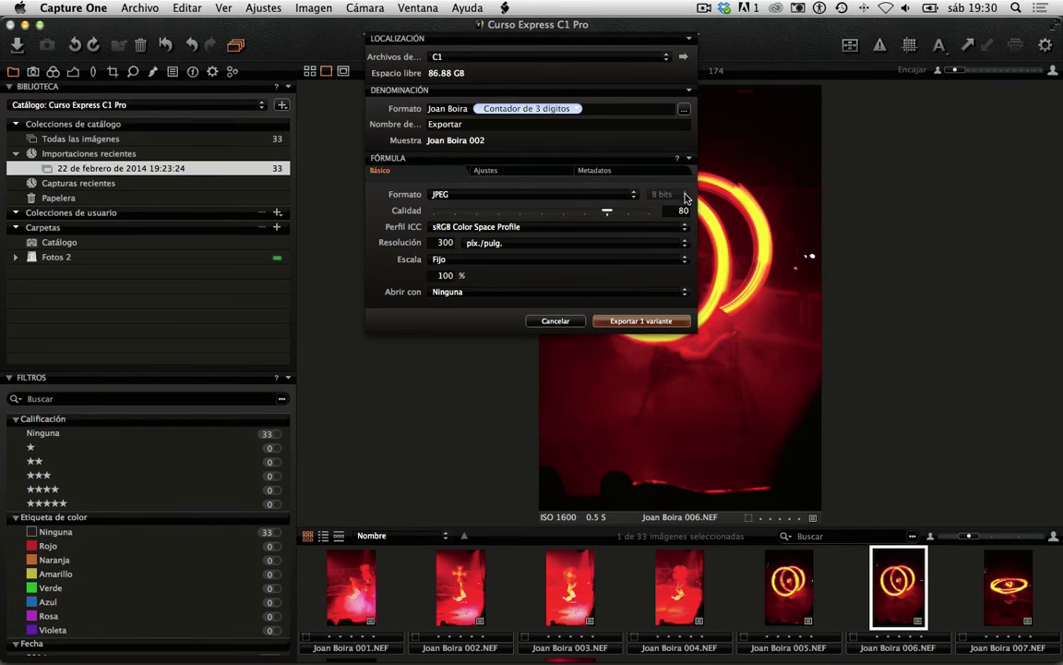
Step: Try TIFF at 16 bits as the variant export format, and return to JPEG
click(634, 196)
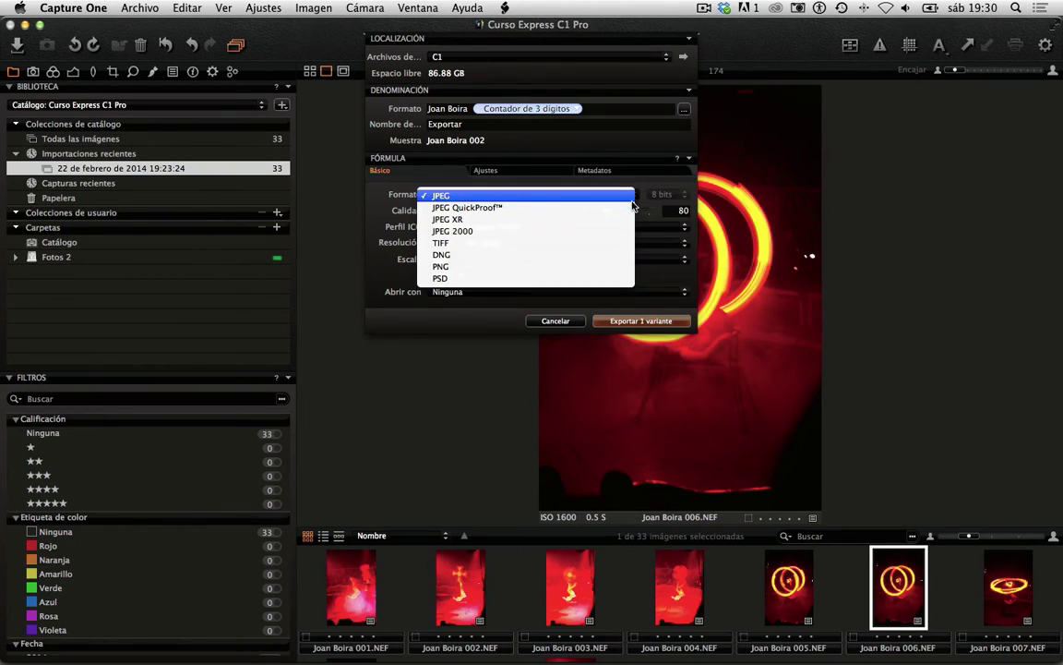
click(570, 243)
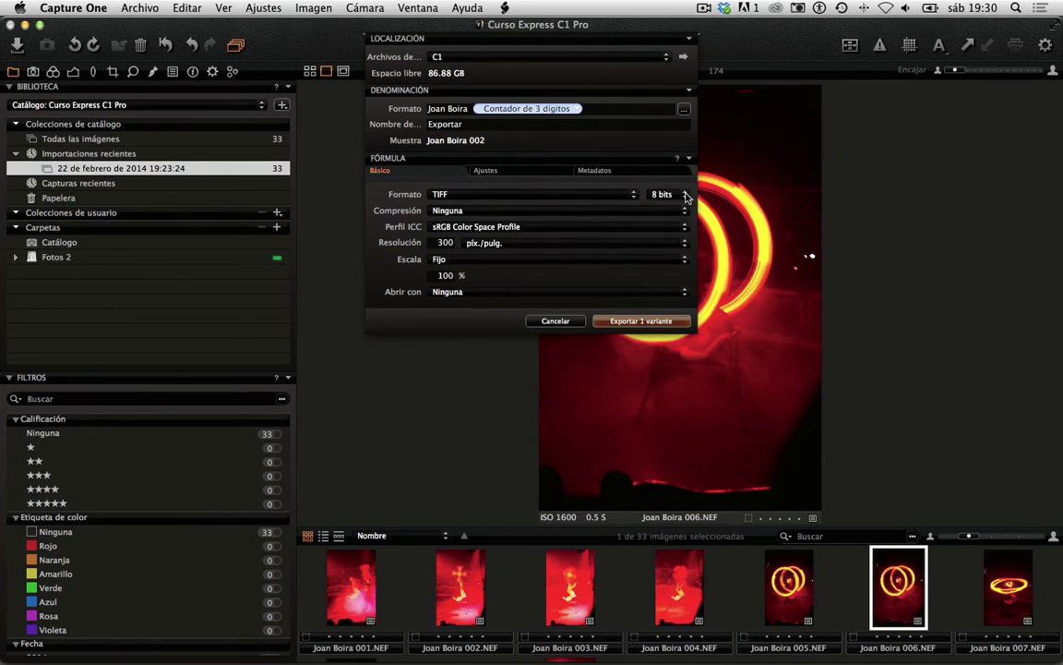
click(683, 194)
click(683, 209)
click(636, 201)
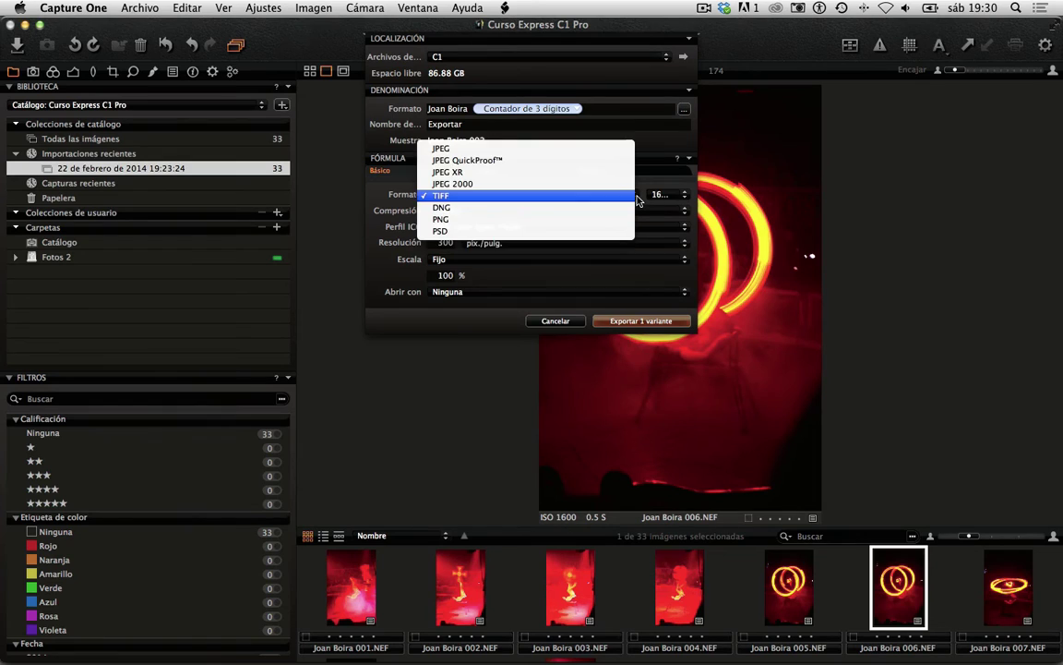
click(625, 150)
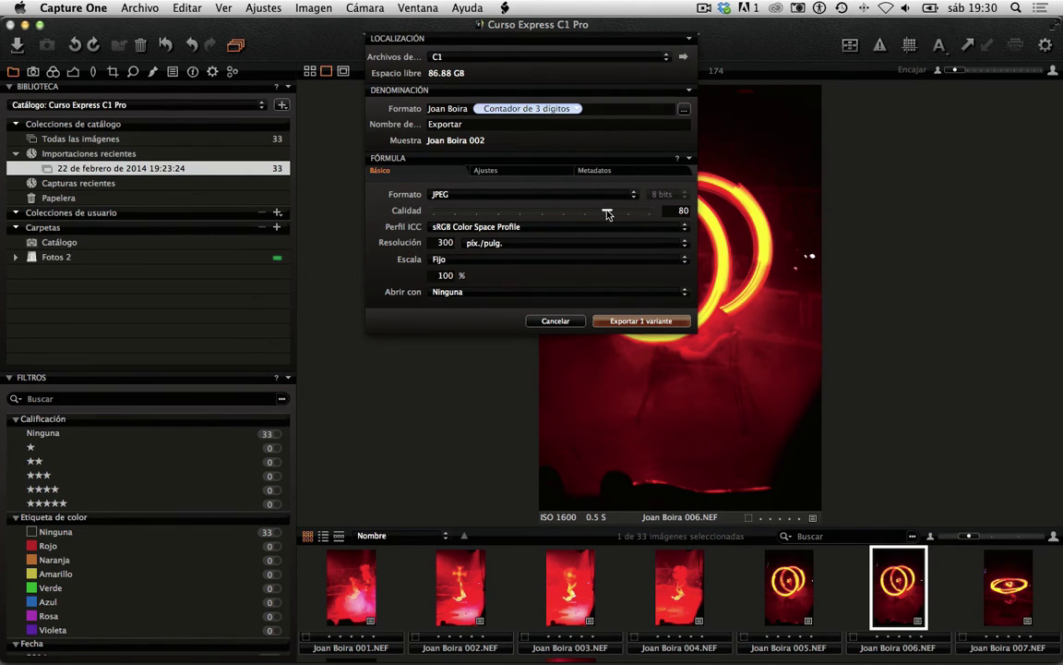
Step: Try different JPEG quality levels from minimum to maximum for the variant export, and return the quality to 80
drag(608, 214, 431, 214)
drag(432, 214, 652, 214)
drag(651, 211, 426, 216)
drag(434, 215, 602, 216)
drag(607, 215, 657, 219)
drag(652, 216, 603, 212)
drag(608, 214, 610, 213)
drag(608, 214, 589, 213)
drag(587, 213, 544, 210)
drag(542, 211, 607, 213)
Step: Review the available ICC profiles for the variant export, and keep sRGB Color Space Profile
click(683, 227)
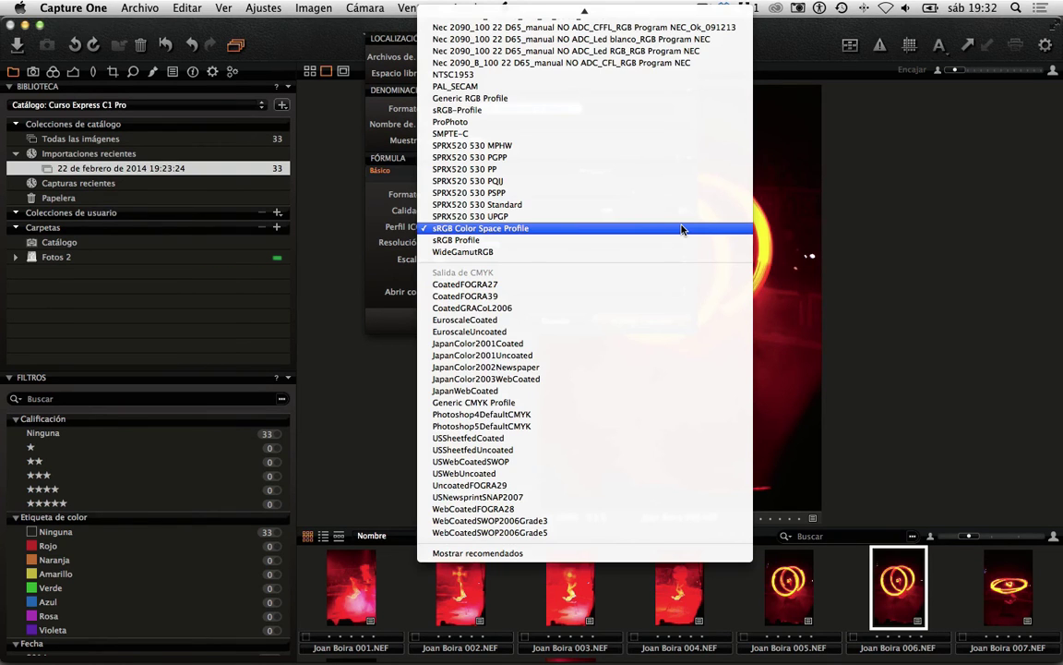
scroll(681, 229, up, 8)
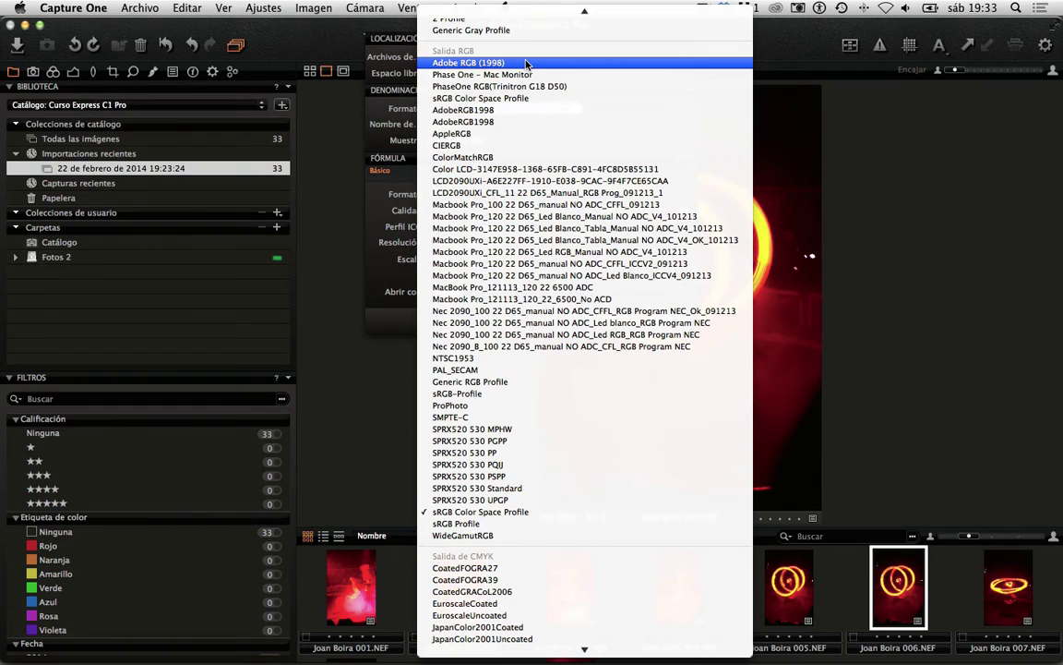
click(366, 159)
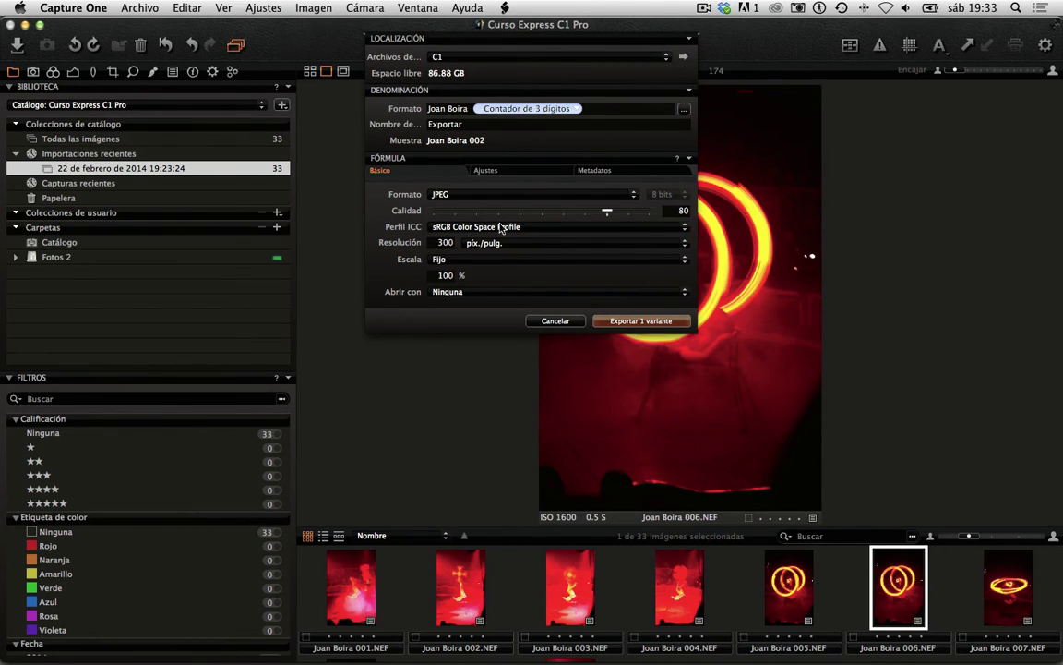
click(441, 227)
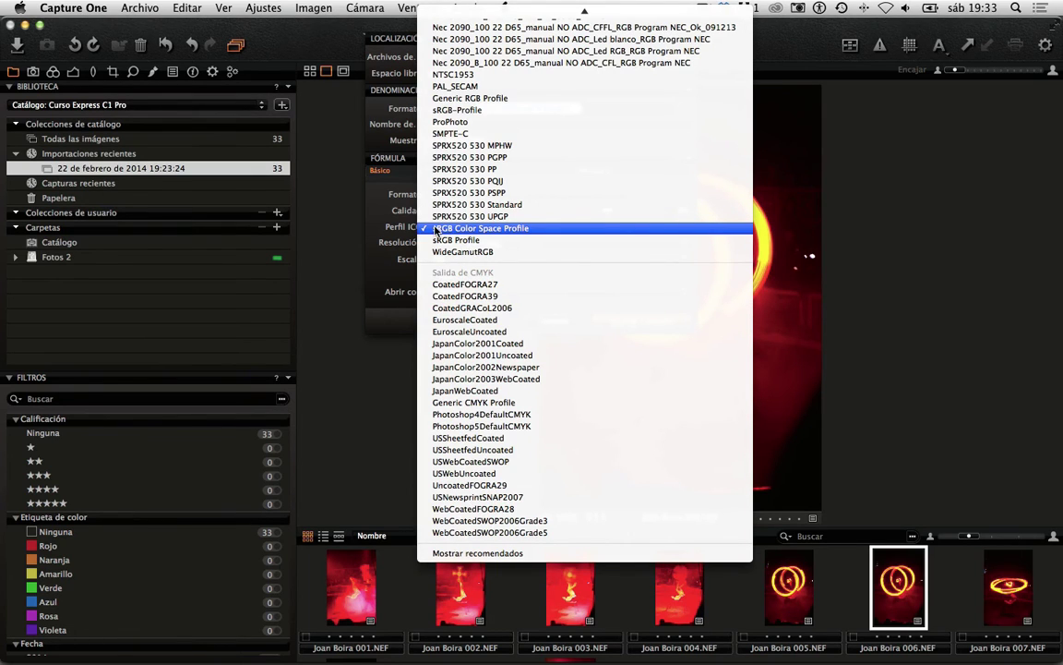
click(436, 229)
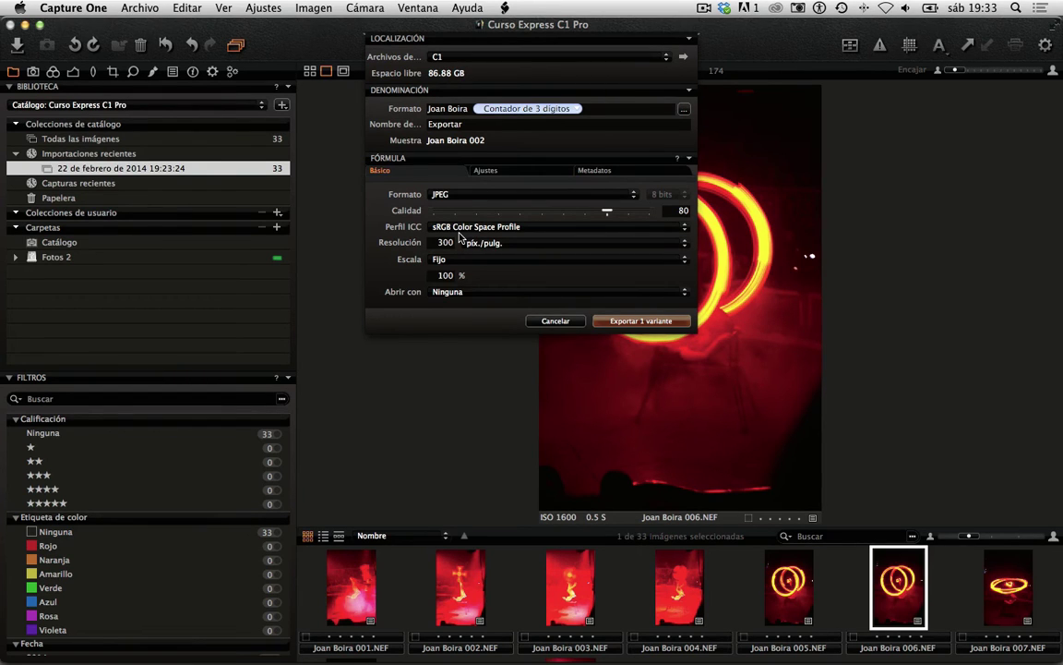
Step: Try AdobeRGB1998 as the export's ICC profile, and return to sRGB Color Space Profile
click(684, 228)
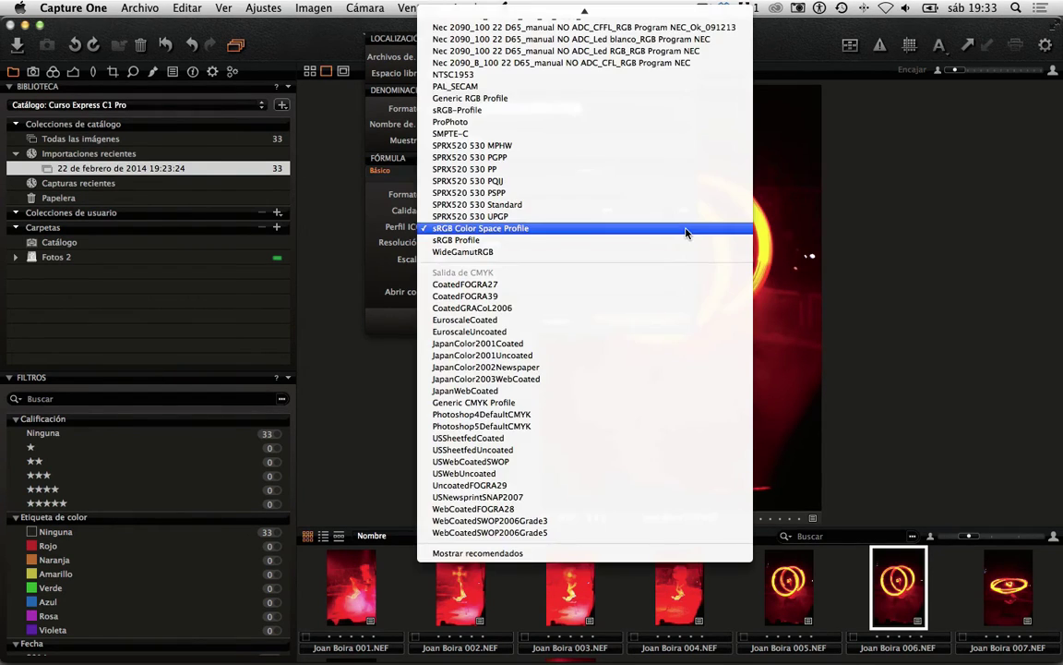
scroll(554, 33, up, 5)
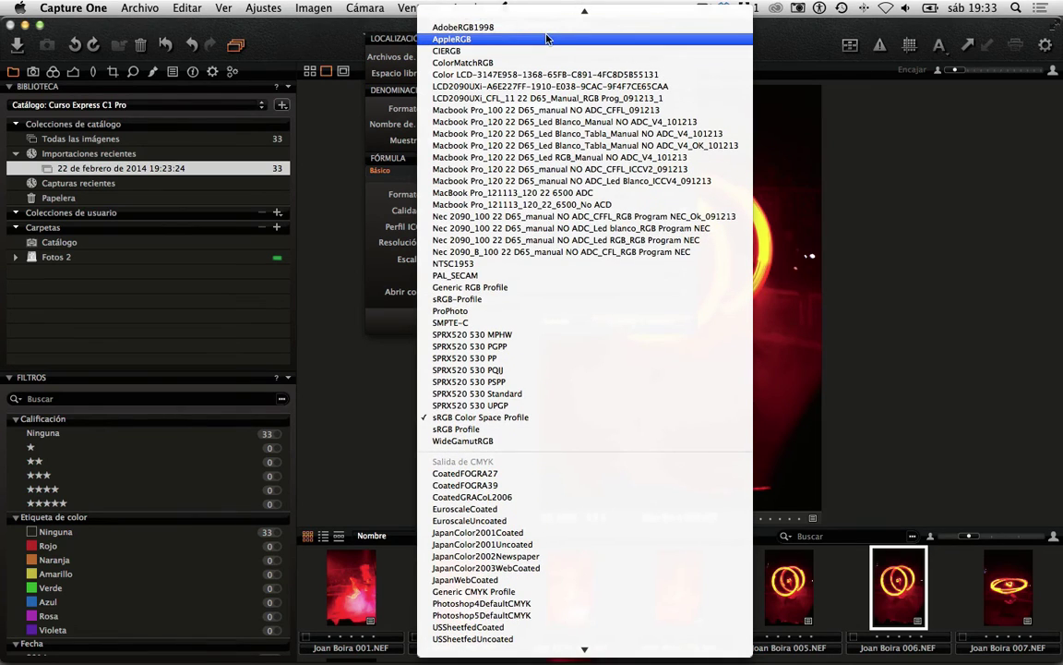
click(546, 28)
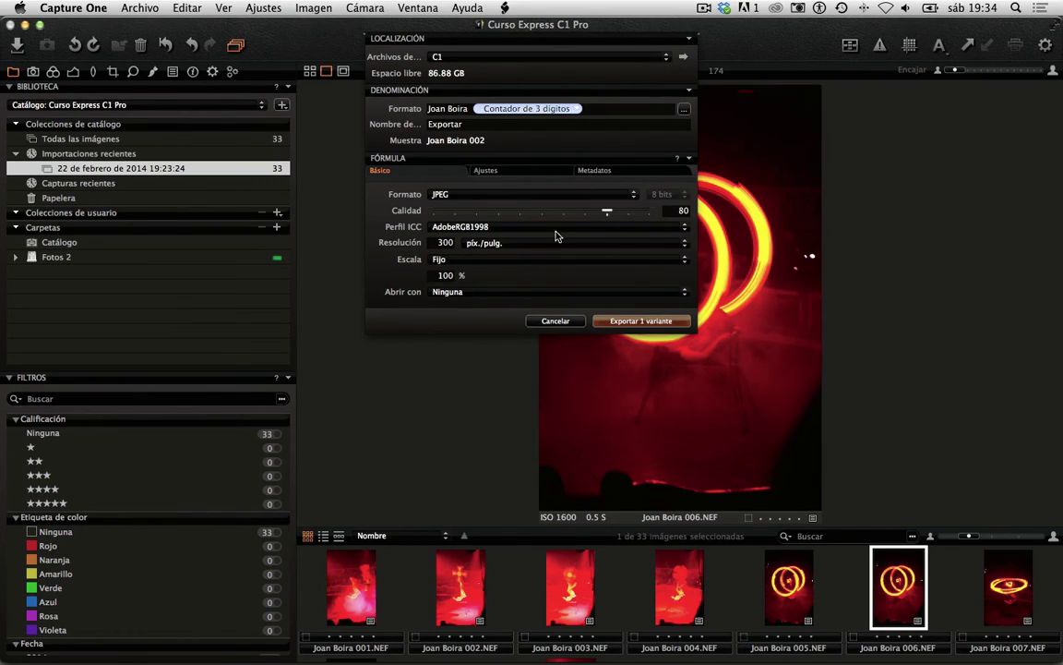
click(686, 232)
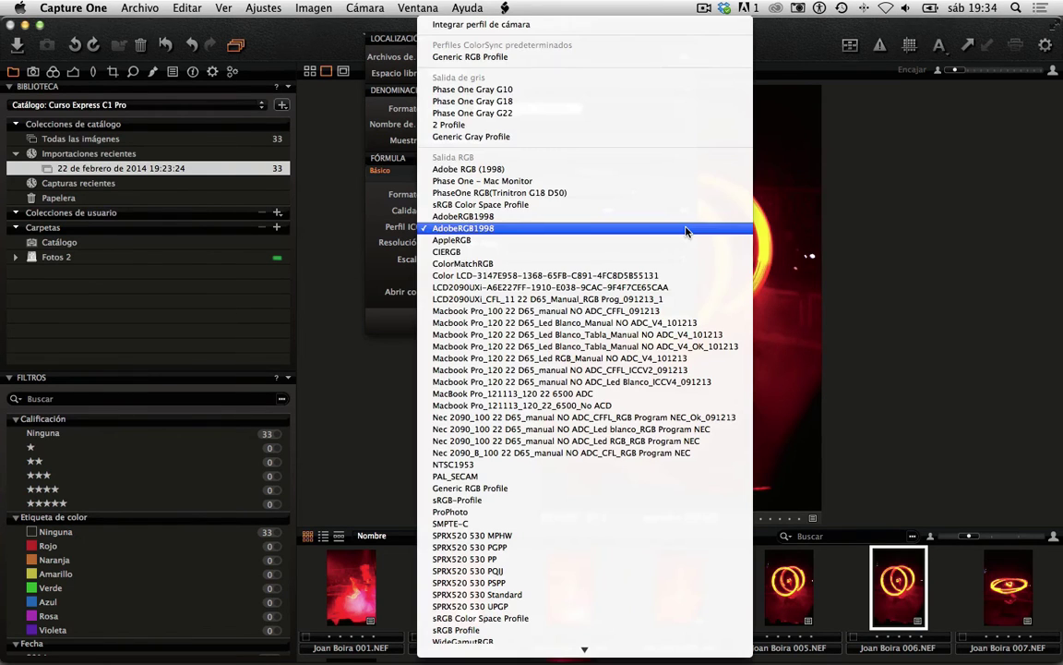
mouse_move(662, 650)
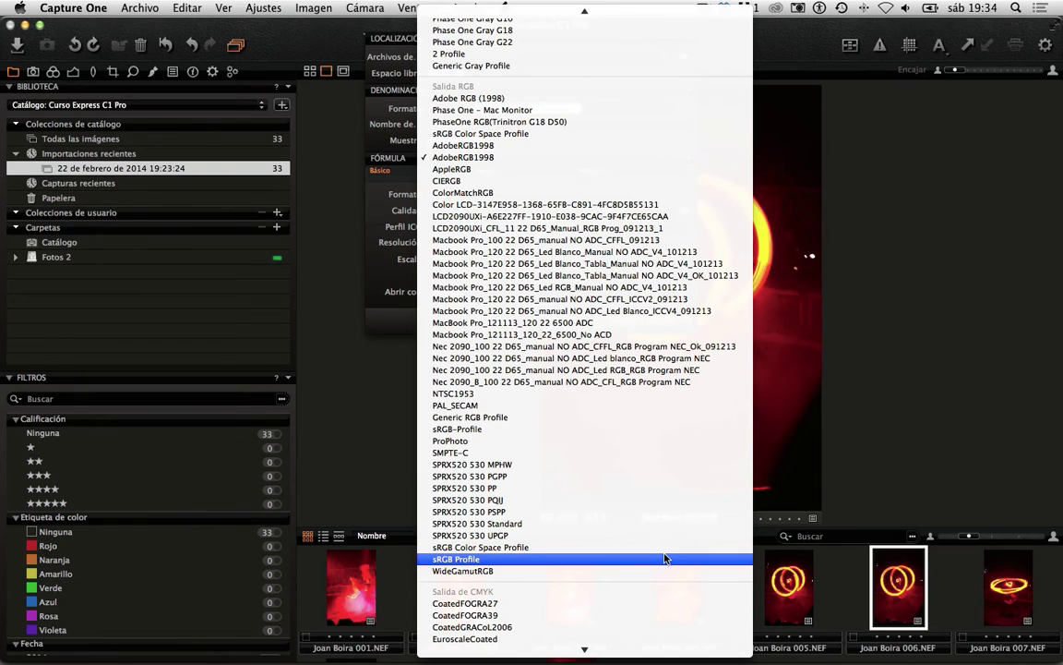
click(666, 547)
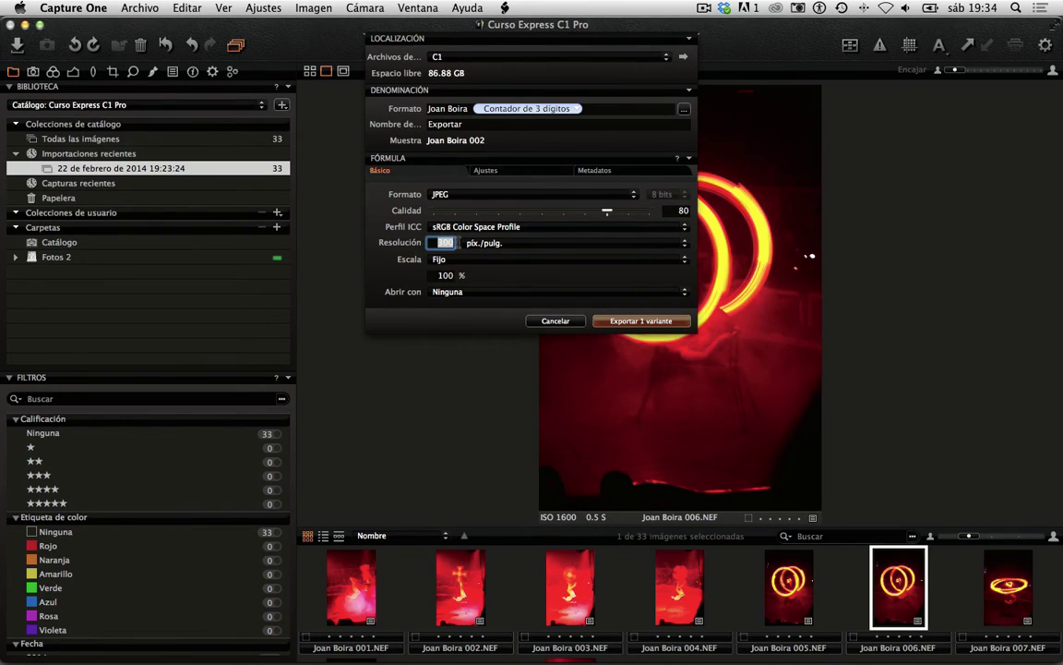
Step: Set the export resolution to 72 pixels per inch, review the scale modes, and keep Fijo
double_click(432, 242)
text(72)
click(574, 259)
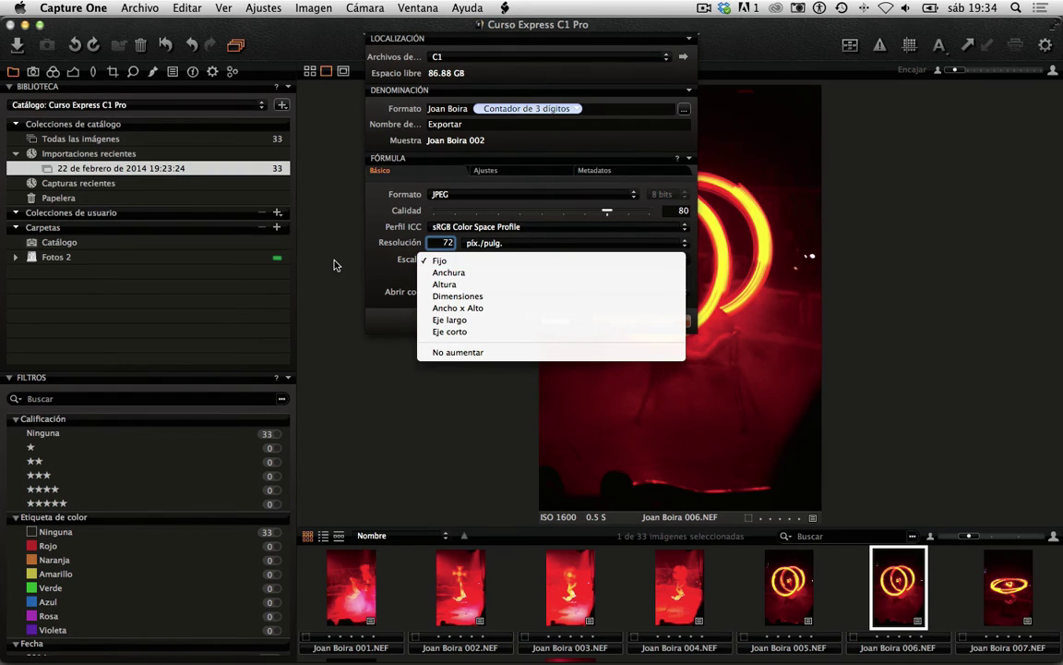
click(568, 261)
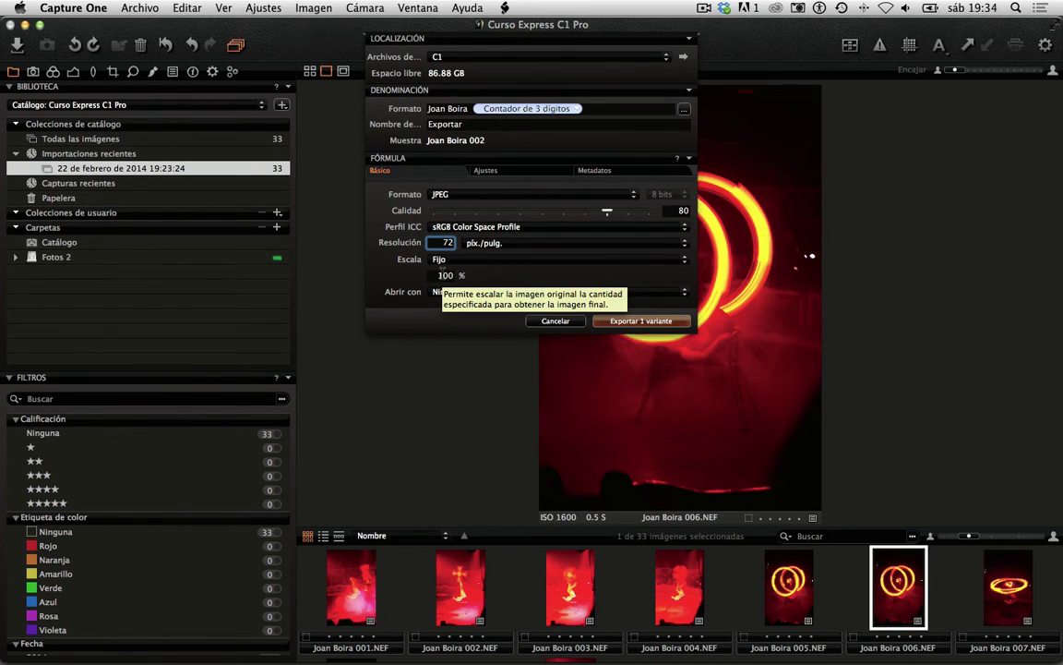
Step: Scale the exported variant by its long edge (Eje largo), using pixels as the unit and a length of 840 px
click(545, 263)
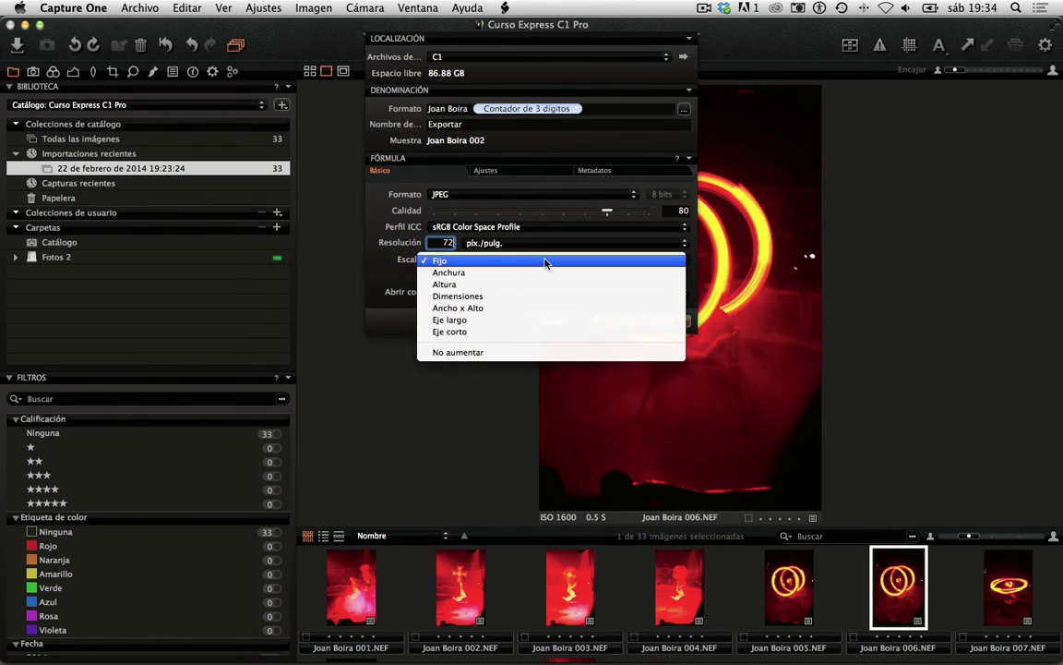
click(542, 320)
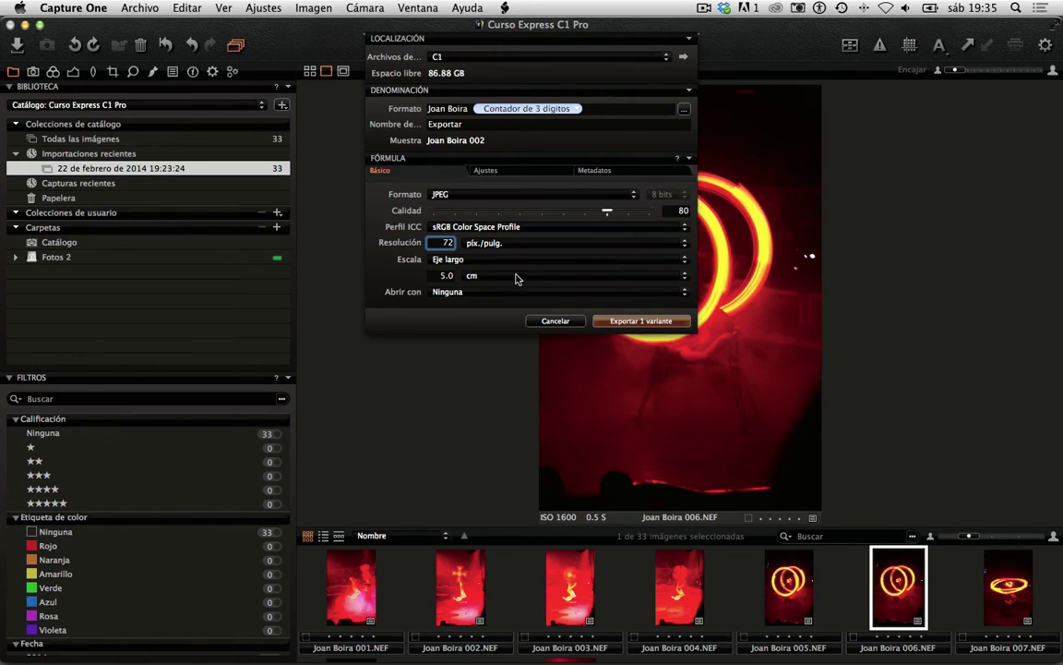
click(469, 275)
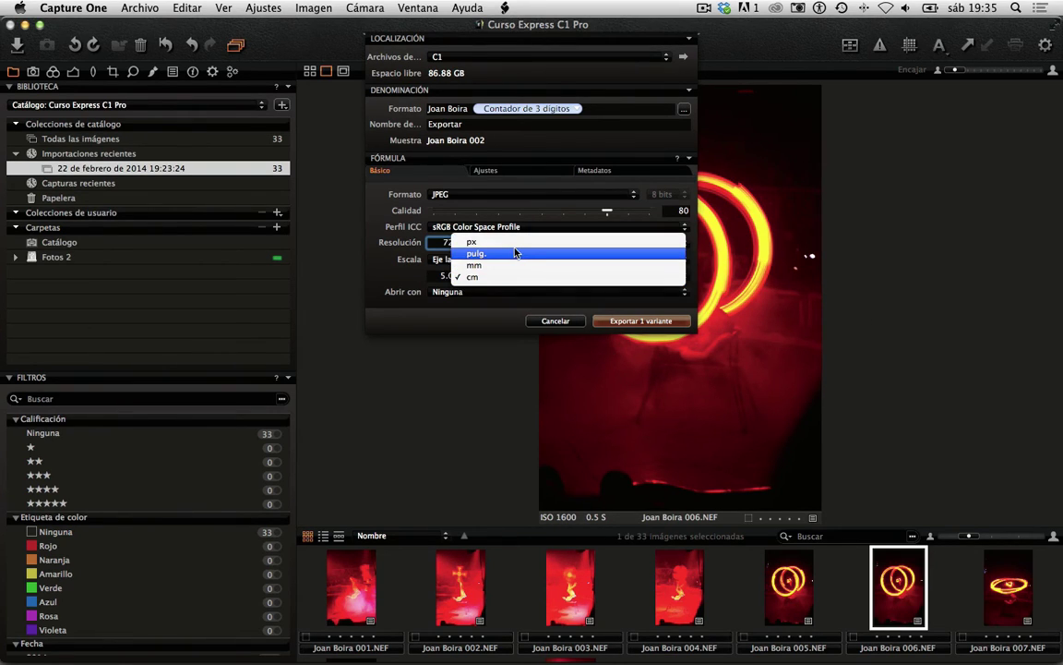
click(468, 240)
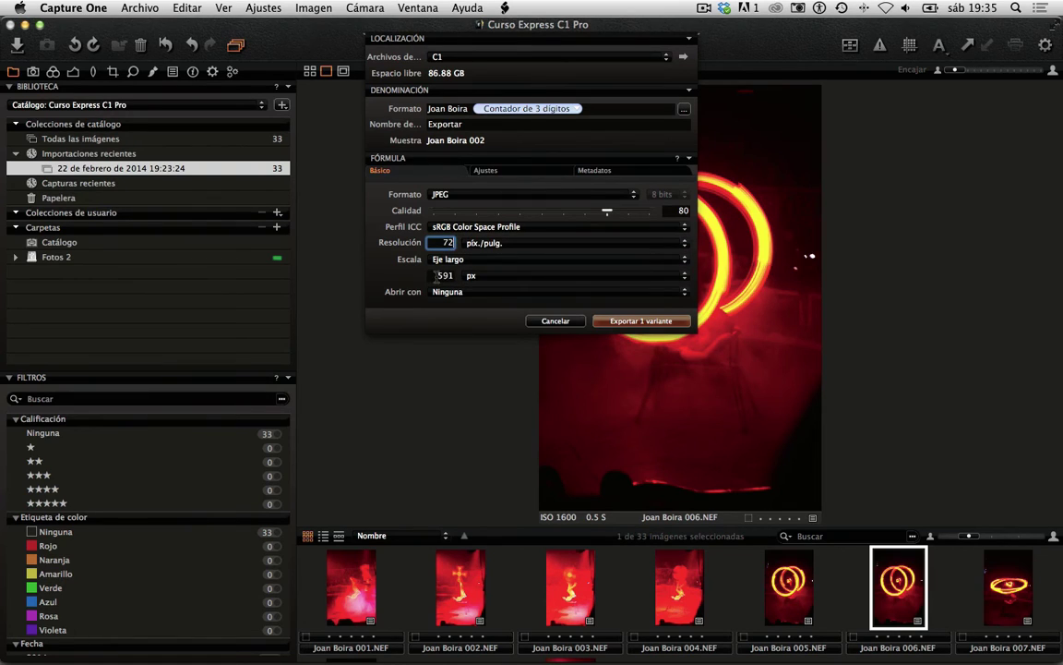
key(Tab)
text(840)
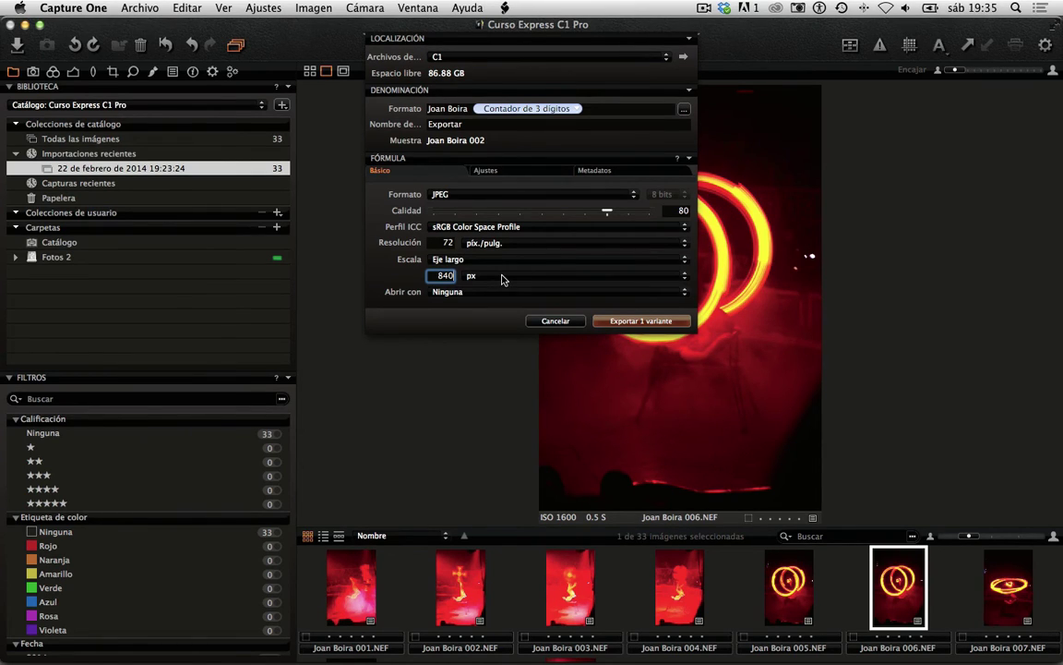
Step: Try the Ancho x Alto scale mode with pixels as the unit, and return to Eje largo
click(561, 261)
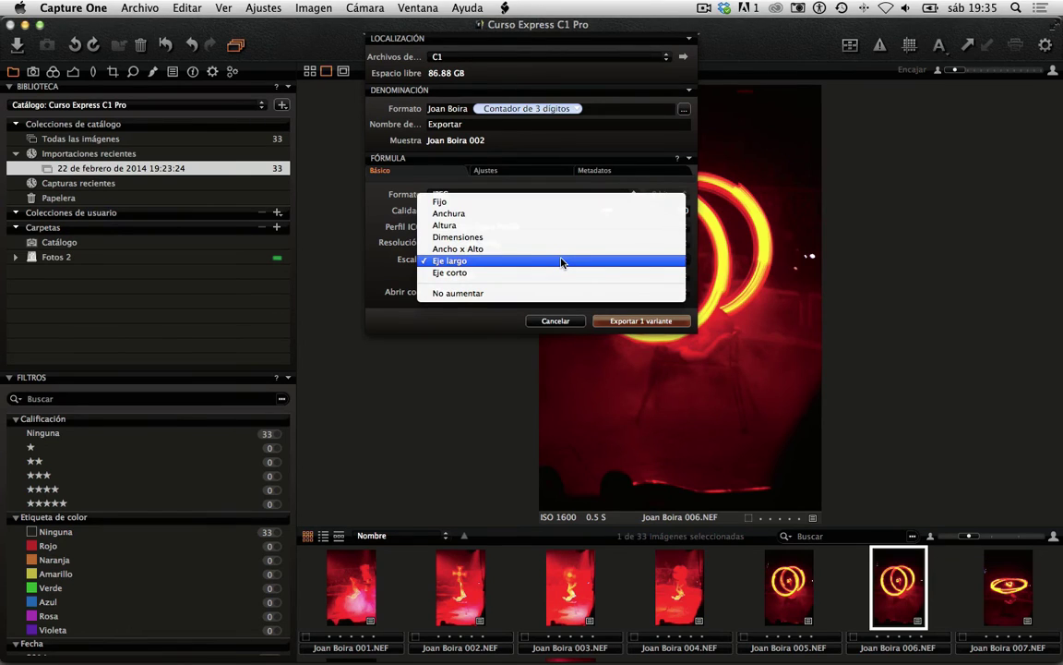
click(562, 248)
click(531, 277)
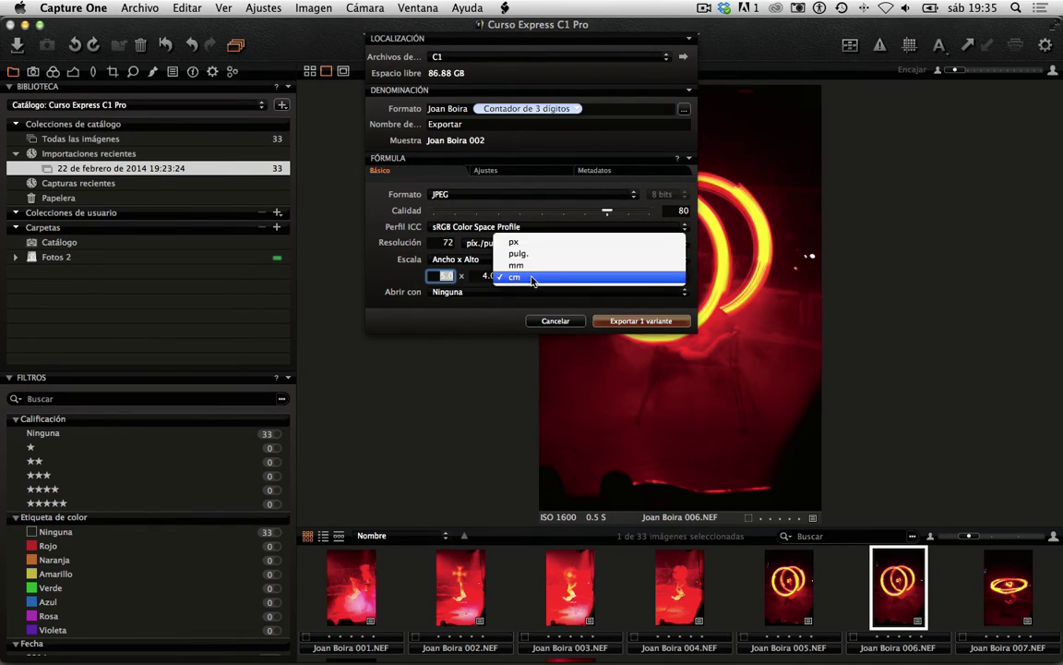
click(541, 241)
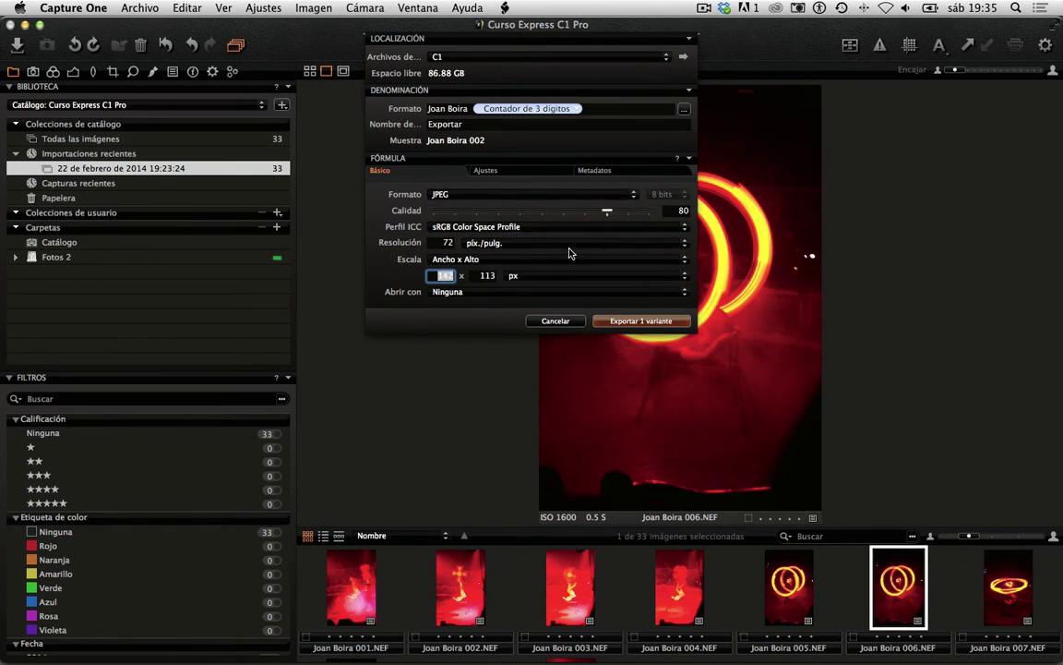
click(570, 259)
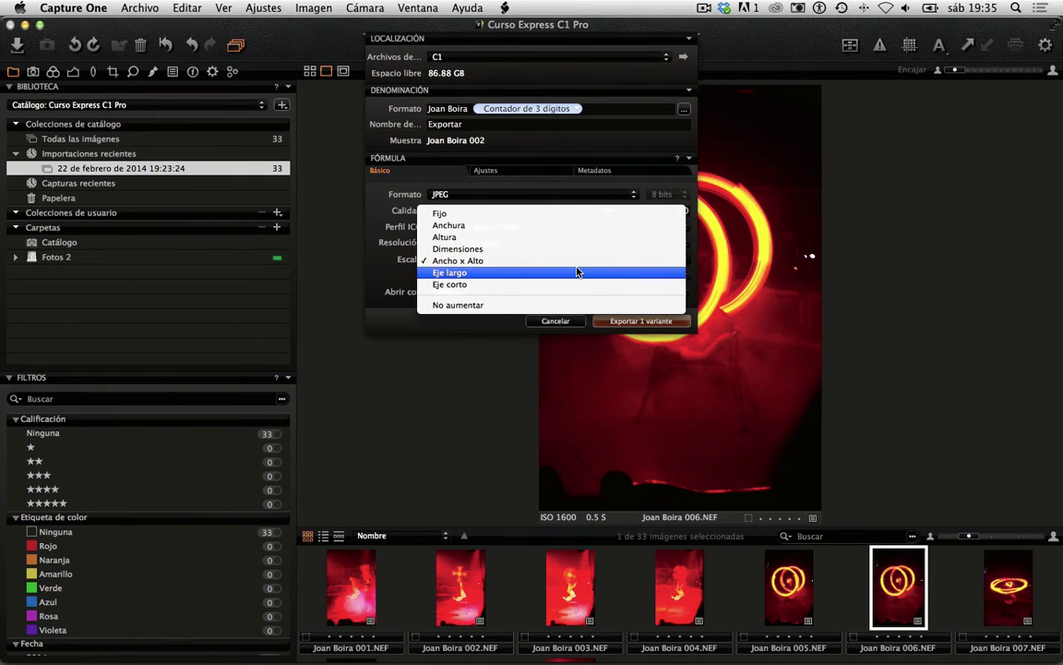
click(577, 271)
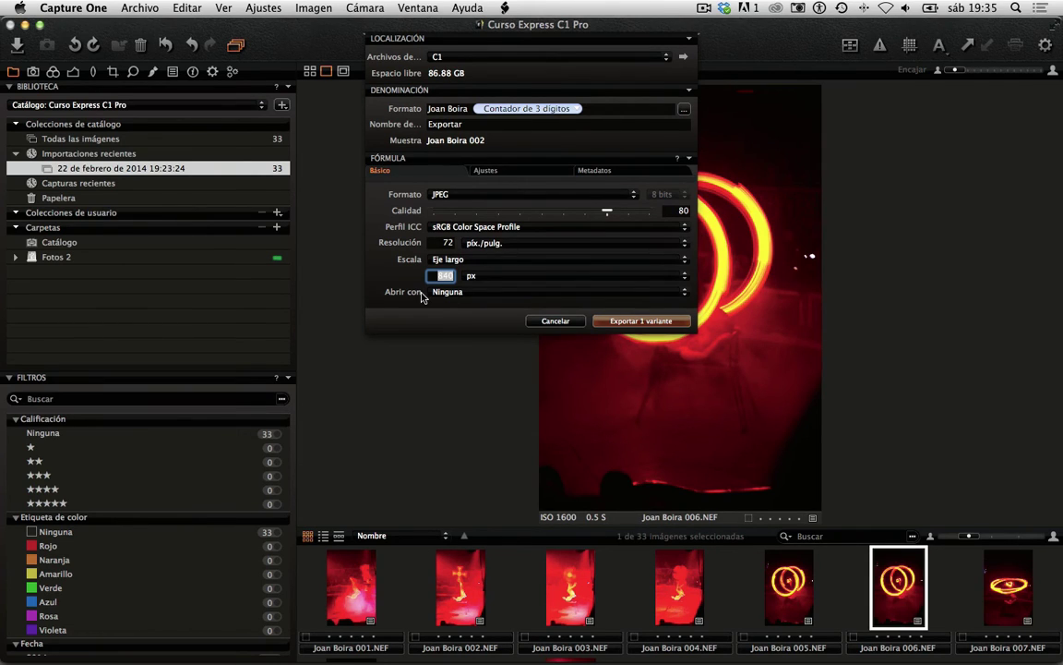
Step: Review the applications for opening the exported file, keep Ninguna and 840 px, and check the recipe's sharpening option before returning to the basic settings
click(467, 293)
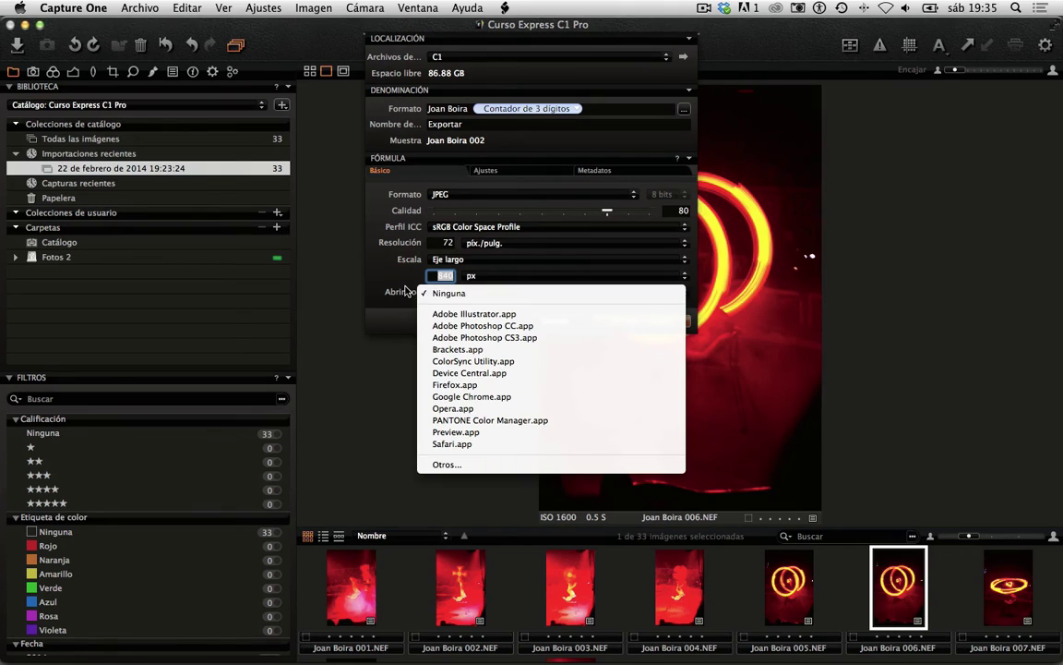
click(466, 295)
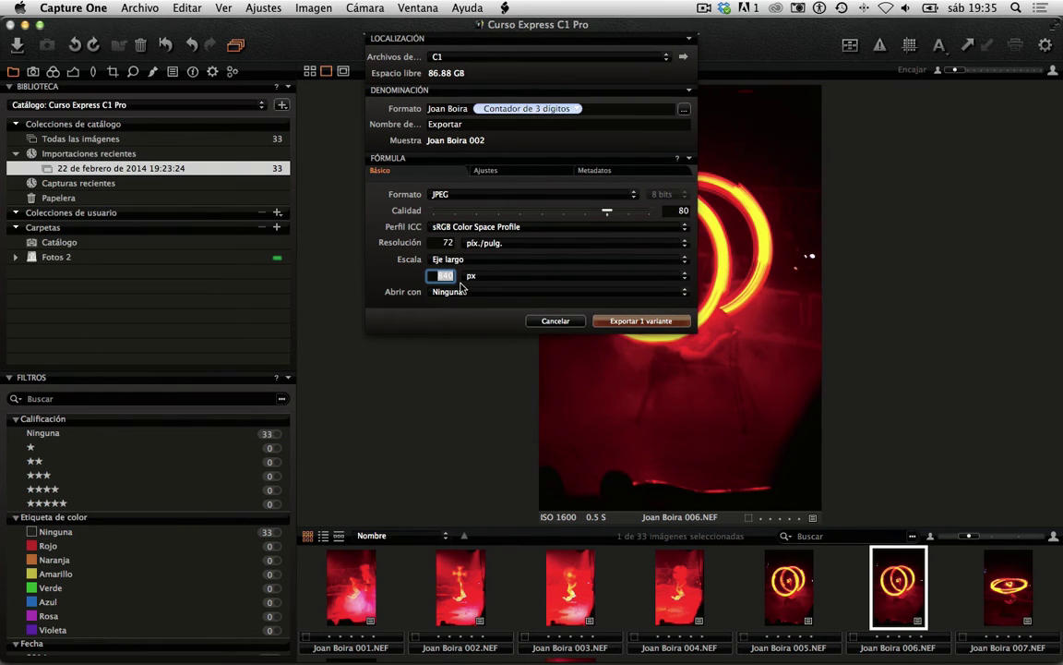
text(840)
click(537, 174)
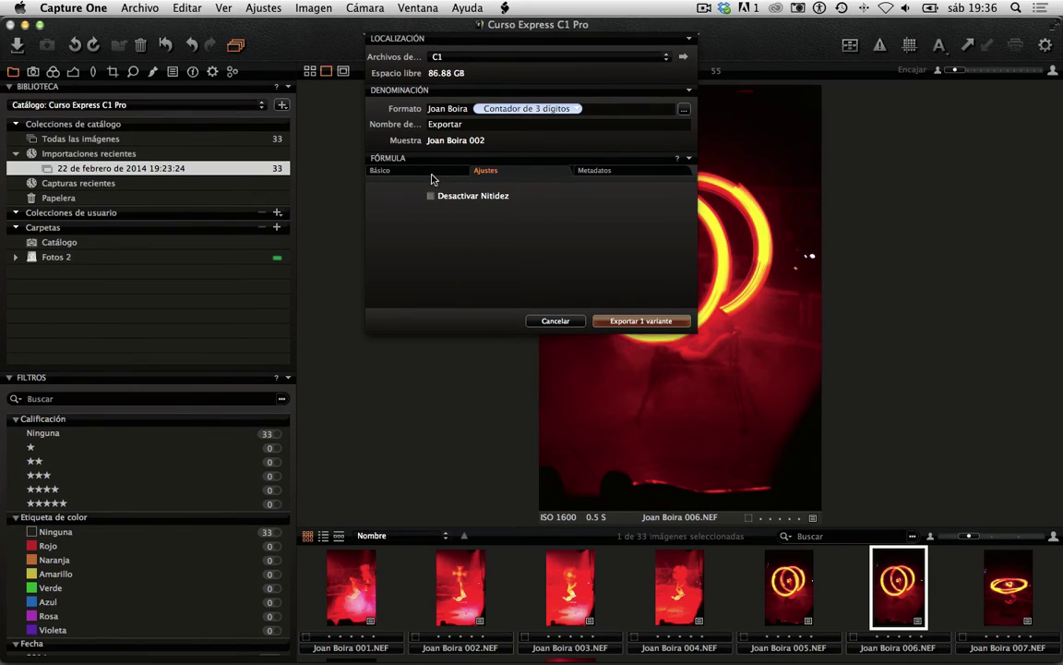
click(389, 169)
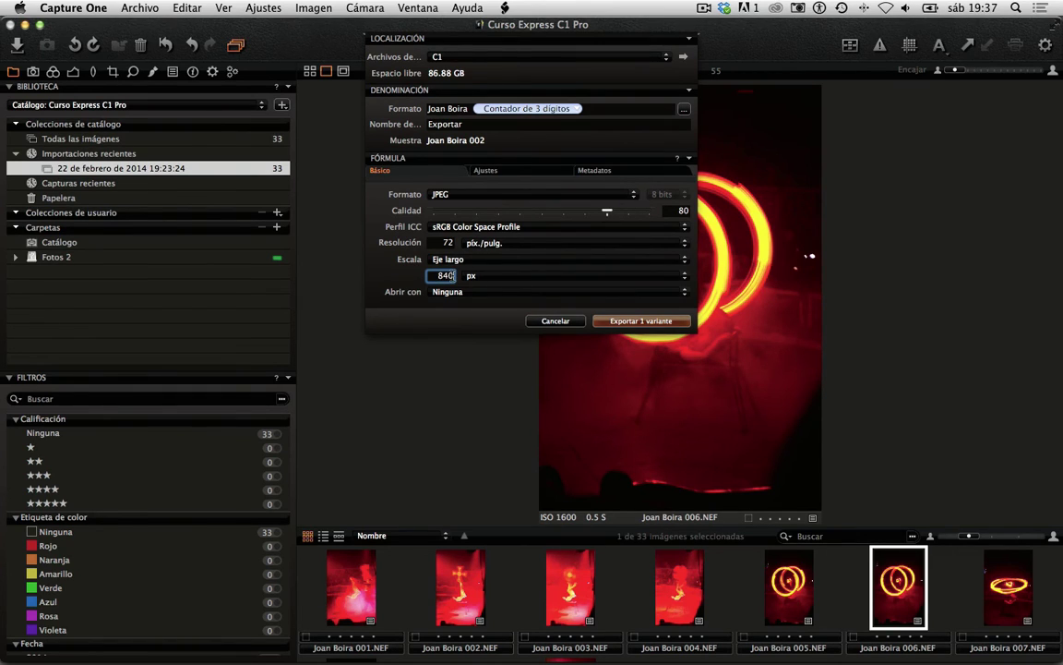
Step: Change the variant export format to PSD with the Adobe RGB (1998) ICC profile
click(635, 197)
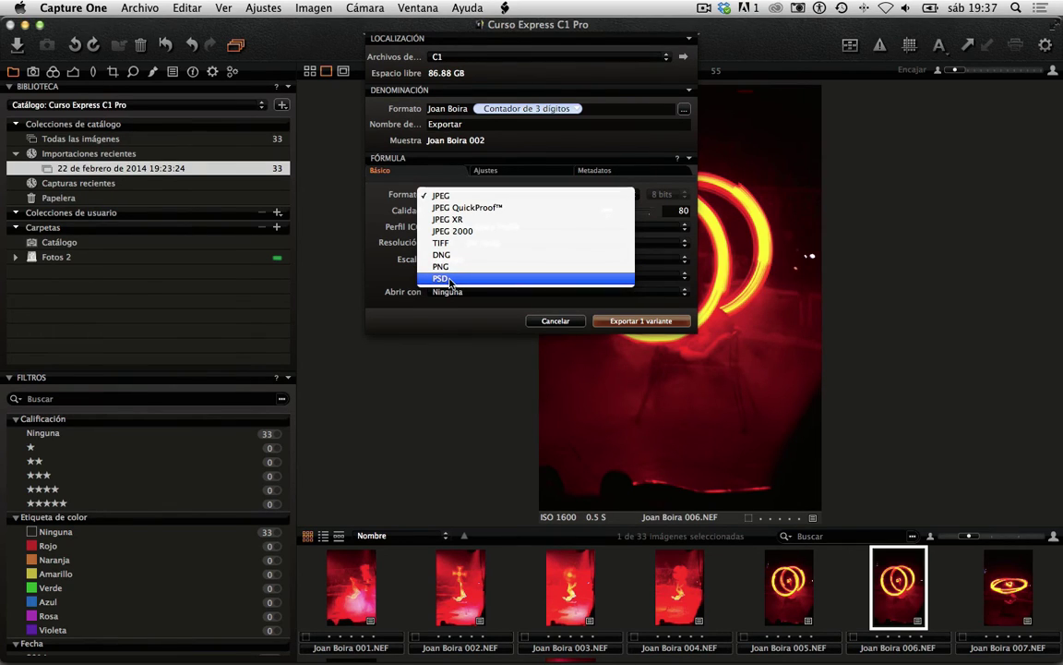
click(450, 280)
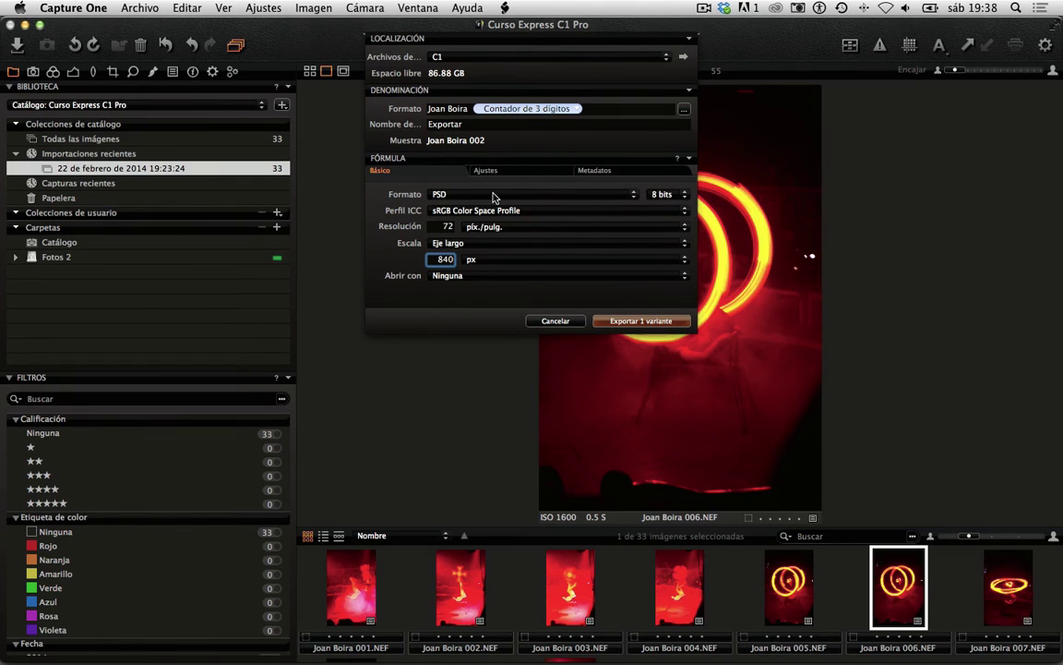
click(444, 209)
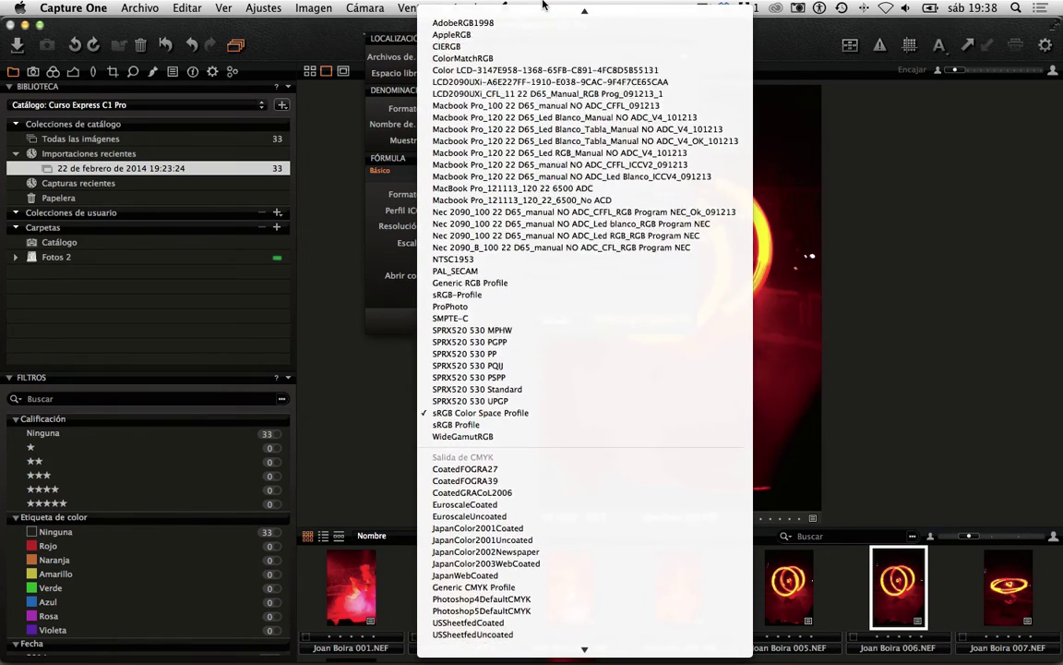
click(541, 64)
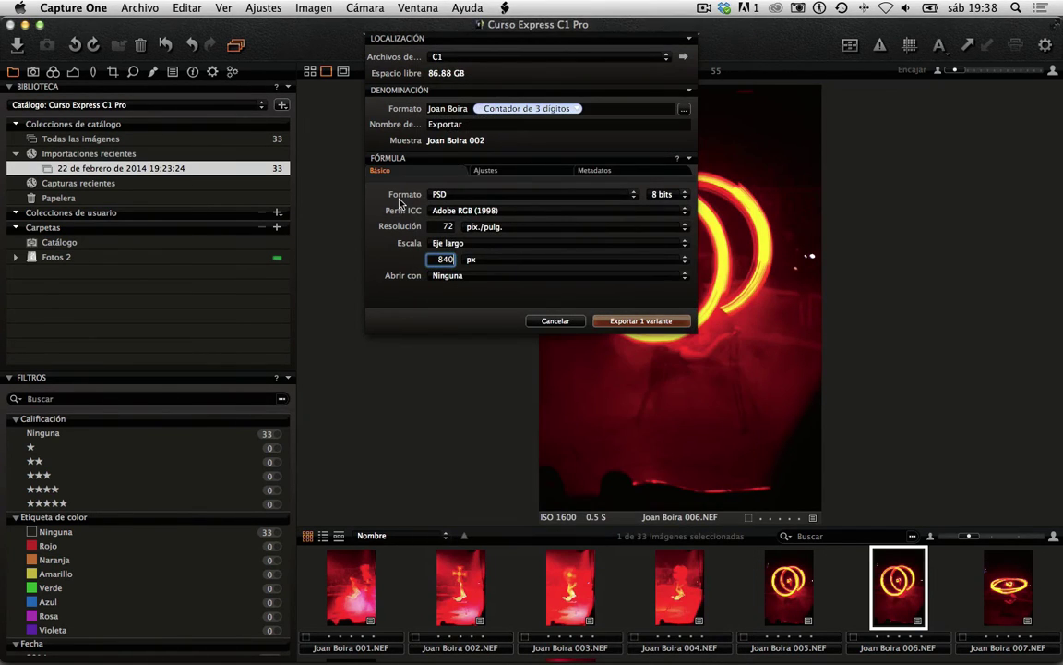
Step: Set the PSD export resolution to 300 pixels per inch and the scale mode to Fijo
key(shift+Tab)
text(300)
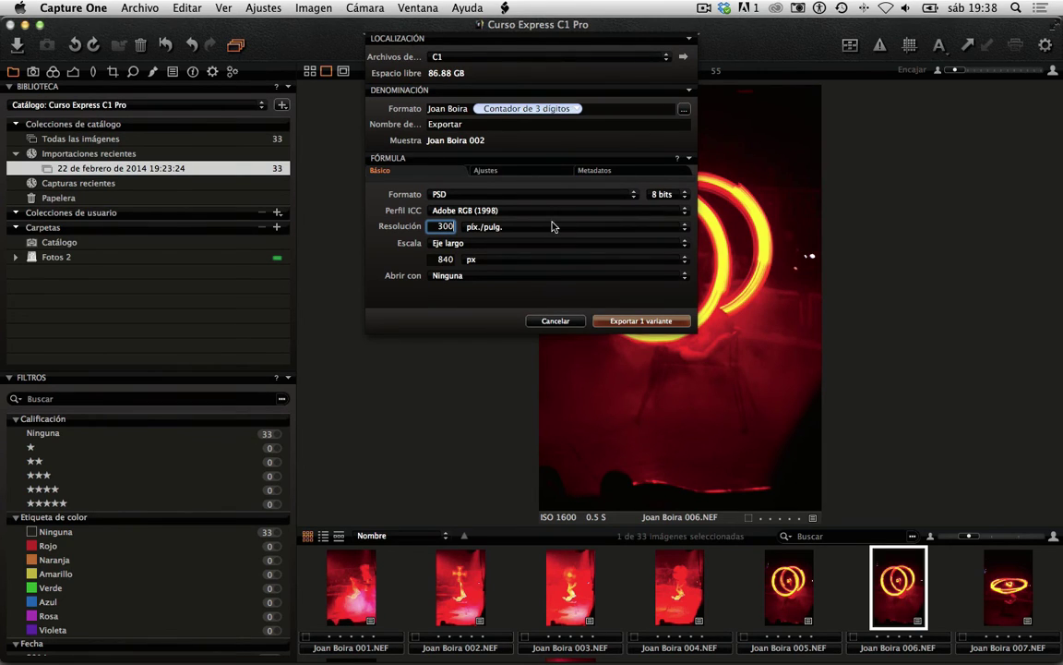
click(475, 244)
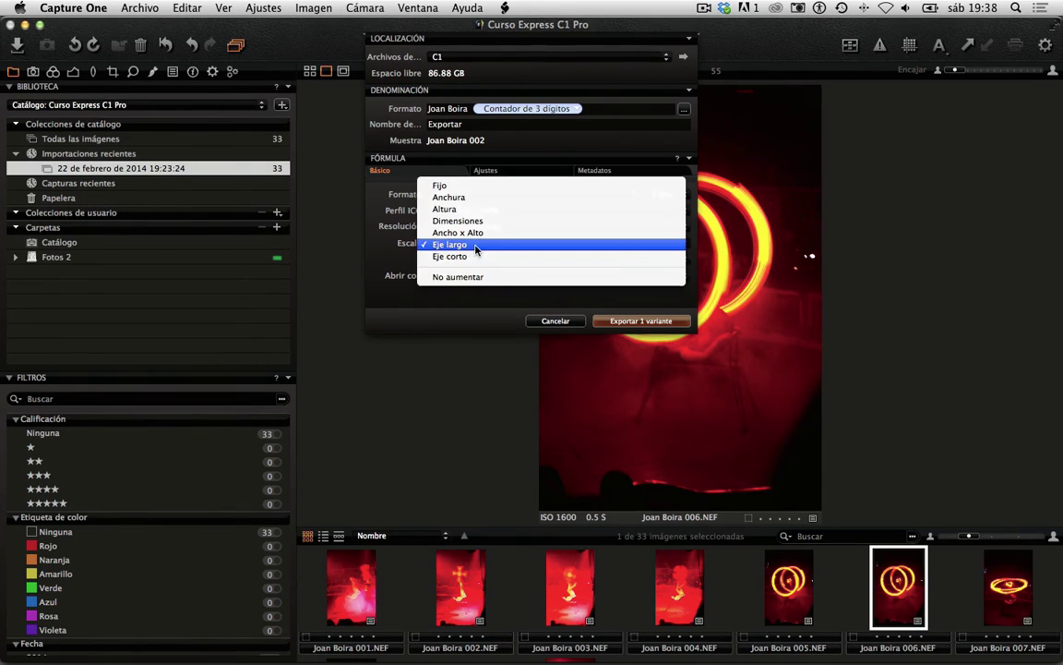
click(471, 186)
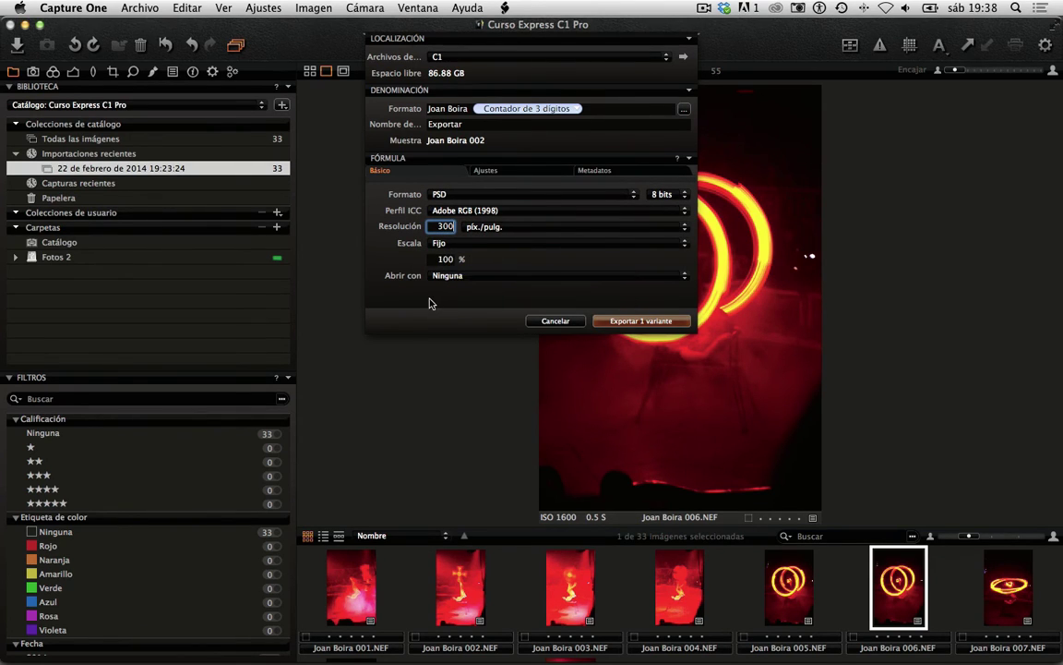
Step: Set the exported variant to open with Adobe Photoshop CC and switch the recipe's Desactivar Nitidez option
click(454, 275)
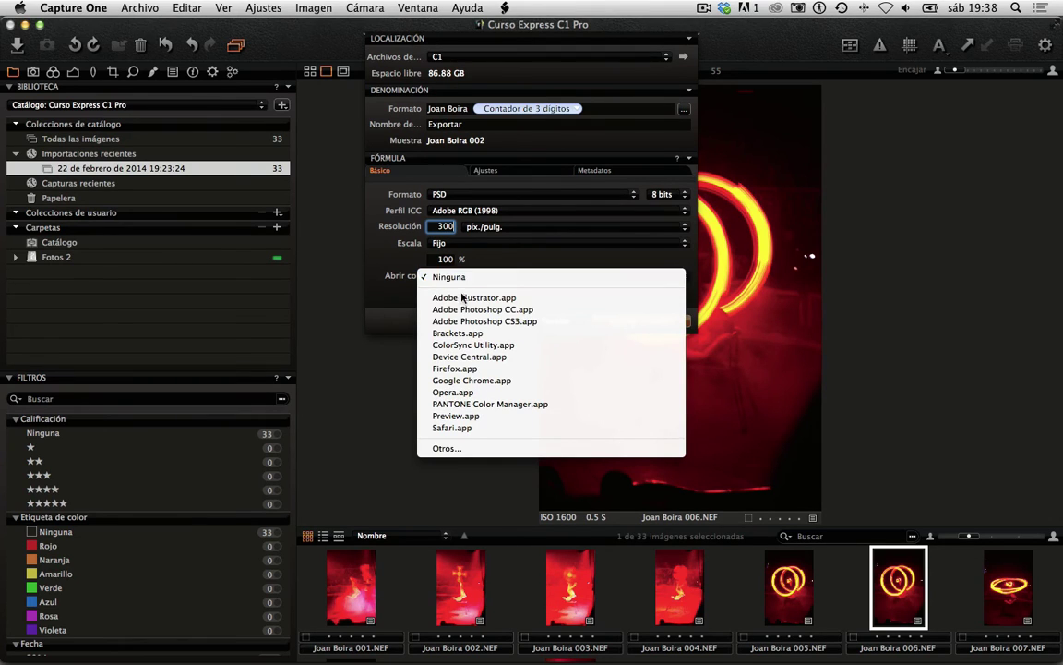
click(465, 310)
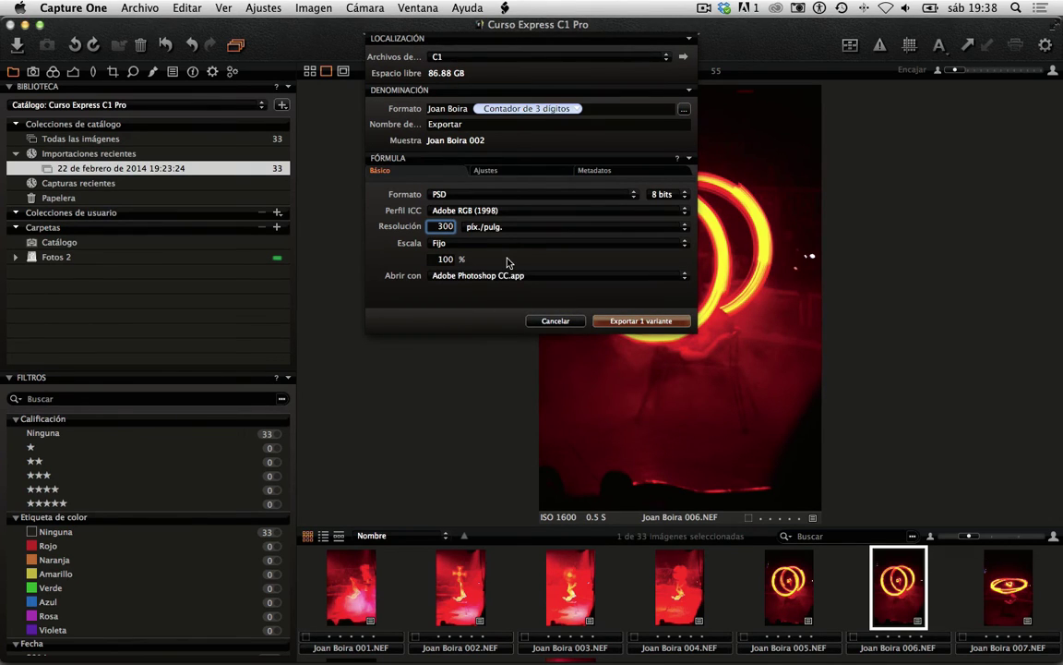
click(520, 172)
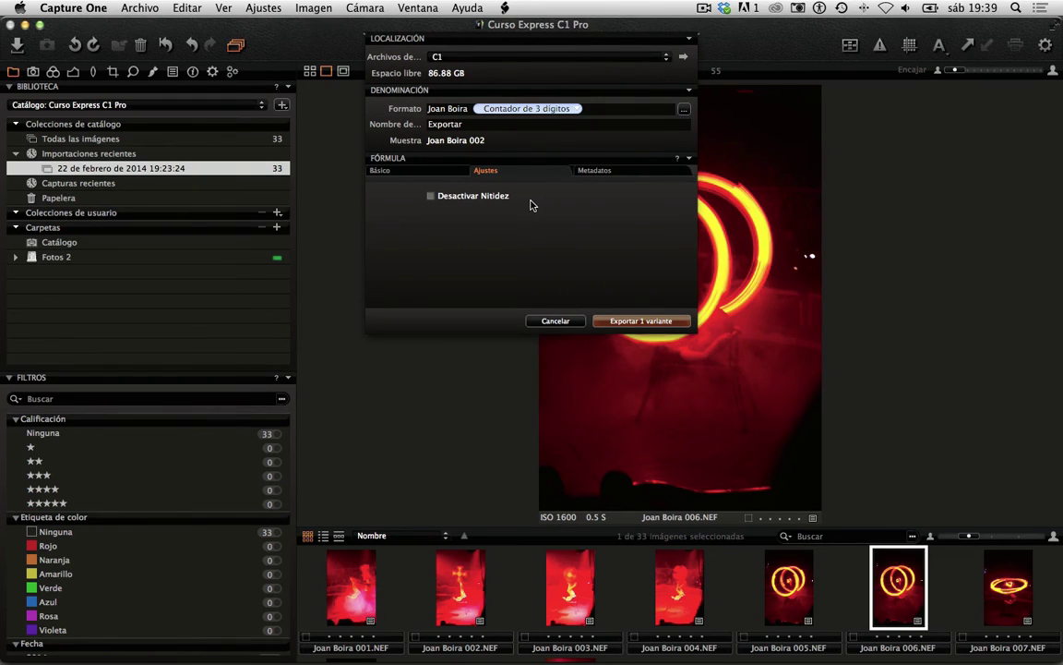
click(430, 195)
Step: Toggle the GPS coordinates and camera metadata options in the export's metadata settings, and export the variant
click(610, 173)
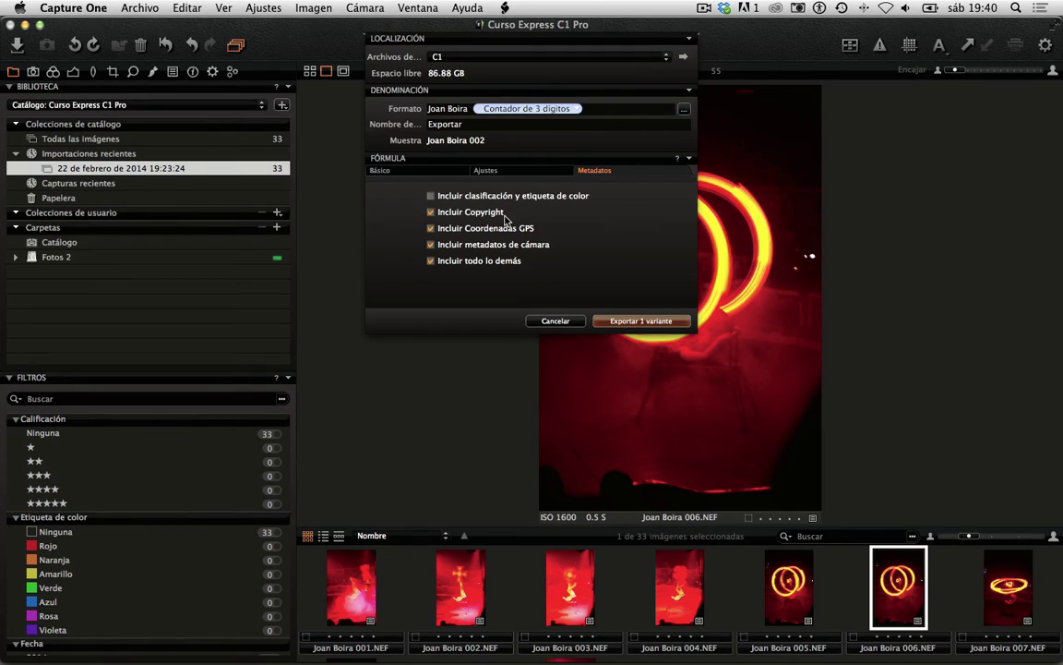
click(431, 229)
click(430, 245)
click(635, 321)
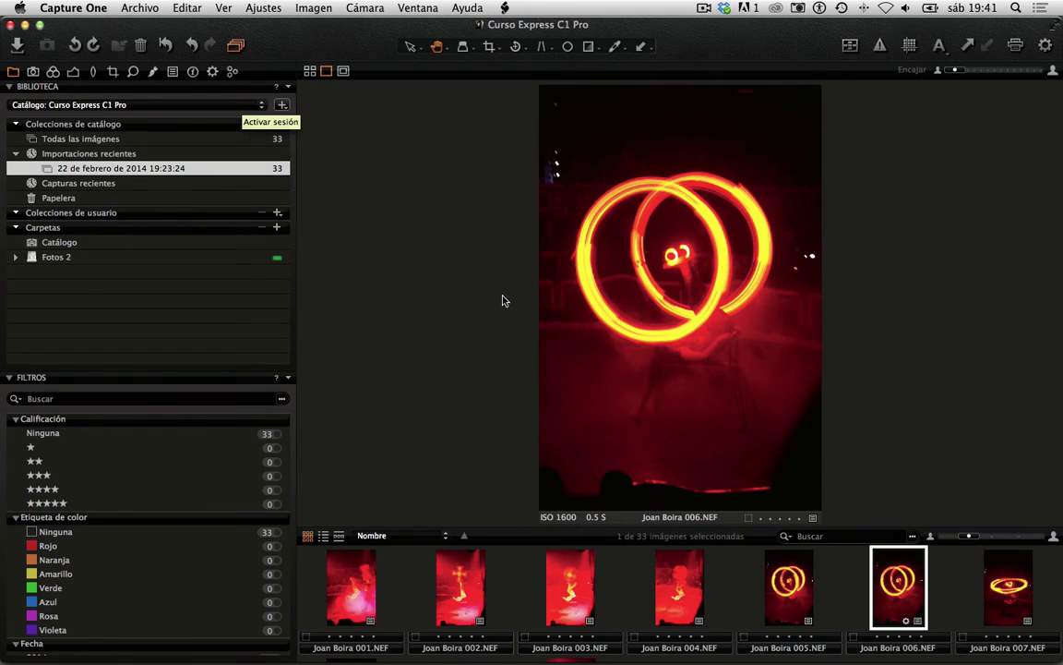
Step: Add the photos numbered 018, 024 and 032 to the selection alongside photo 006
scroll(685, 601, down, 5)
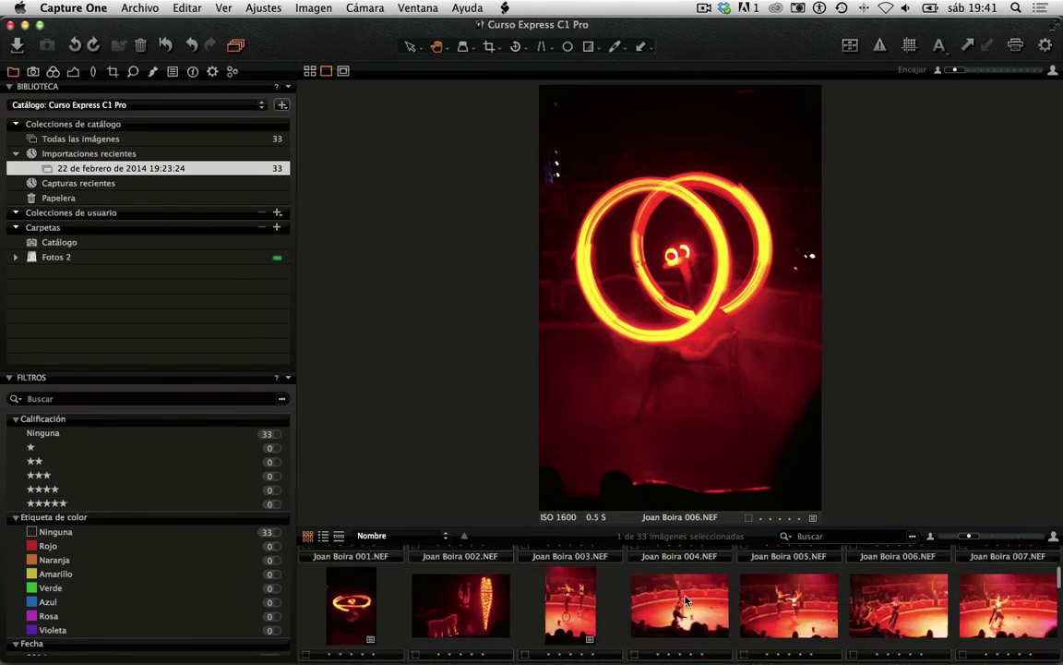
scroll(685, 601, down, 1)
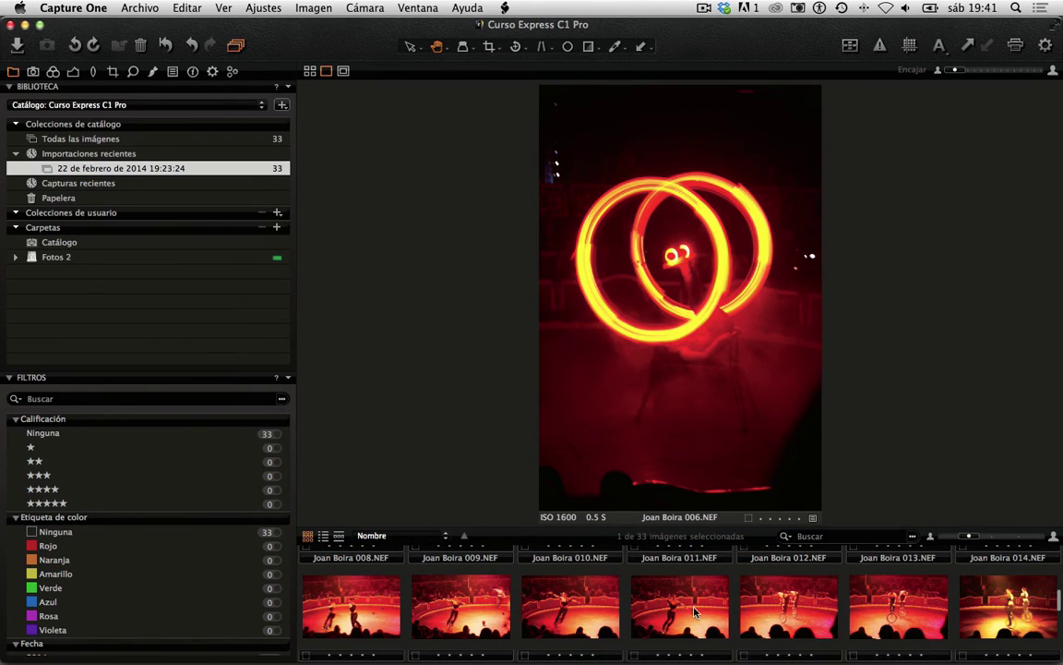
super+click(683, 611)
scroll(752, 615, down, 5)
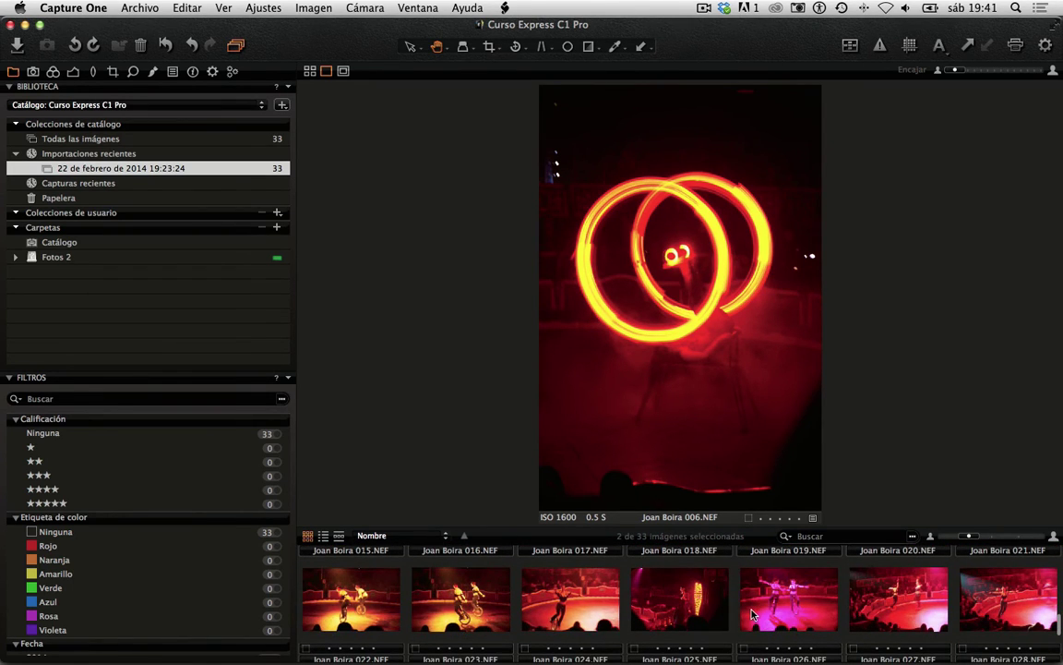
super+click(571, 598)
scroll(746, 598, down, 3)
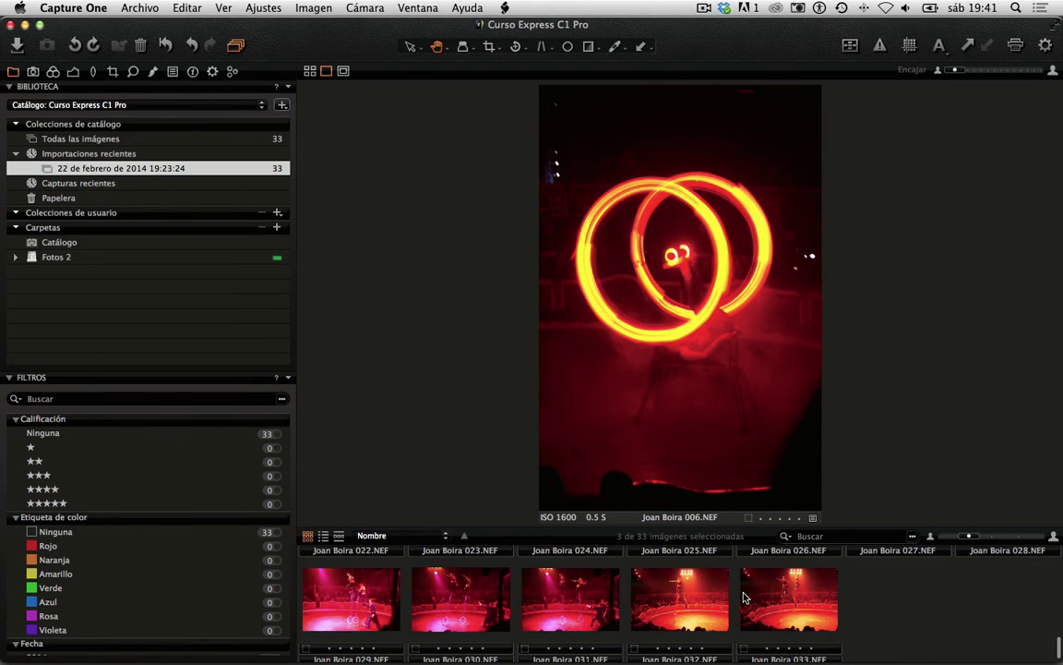
super+click(672, 599)
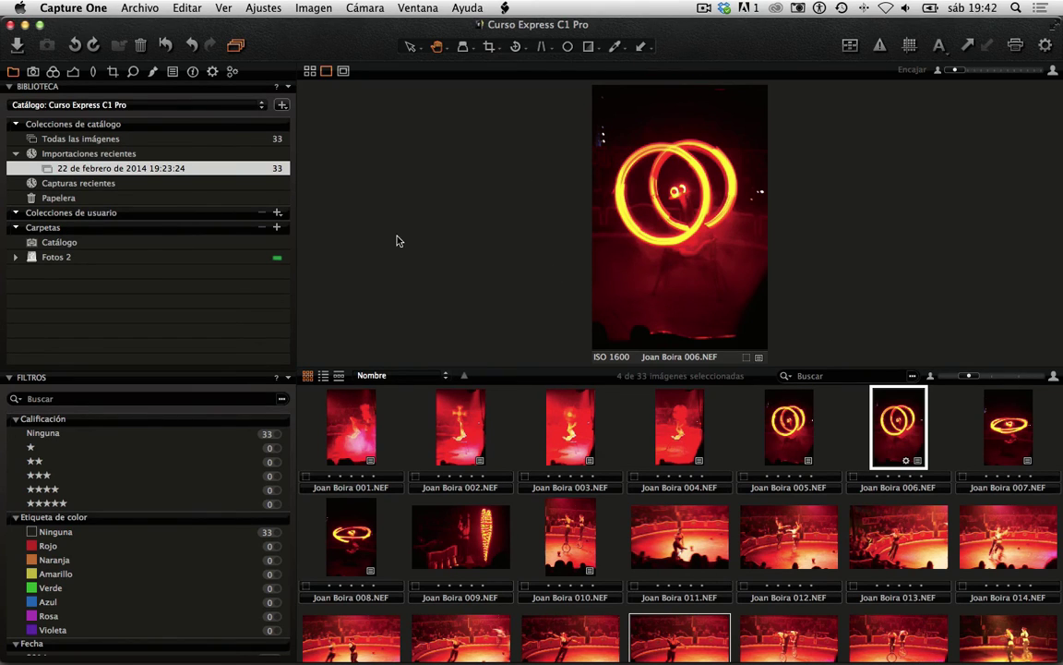
Step: Show the process recipe tools and review the variant export settings for the selected photos, closing them without exporting
click(213, 72)
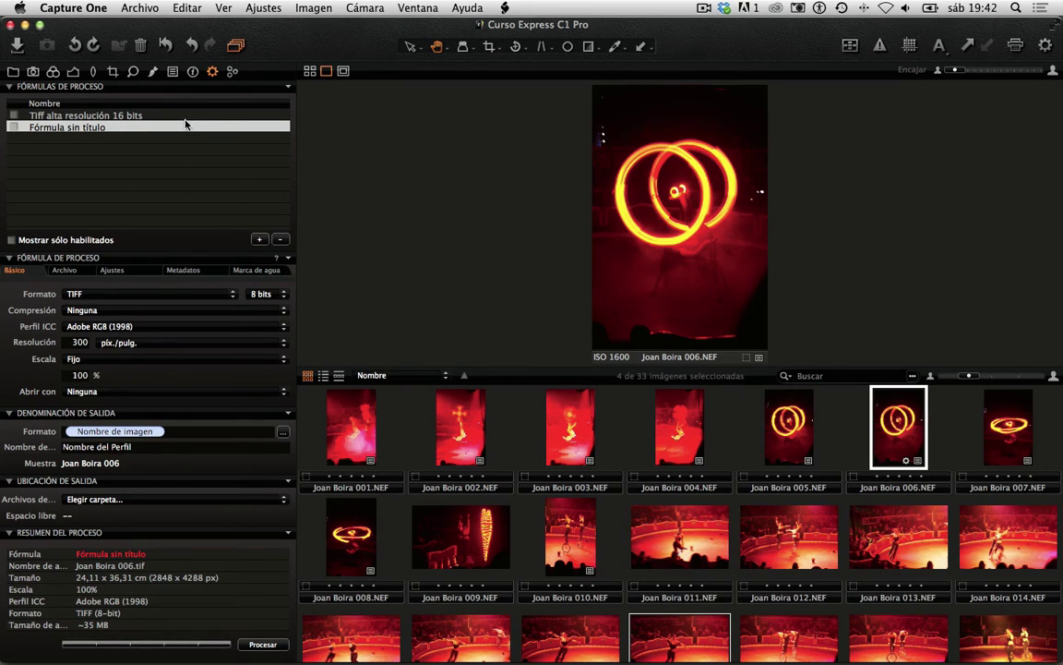
click(130, 5)
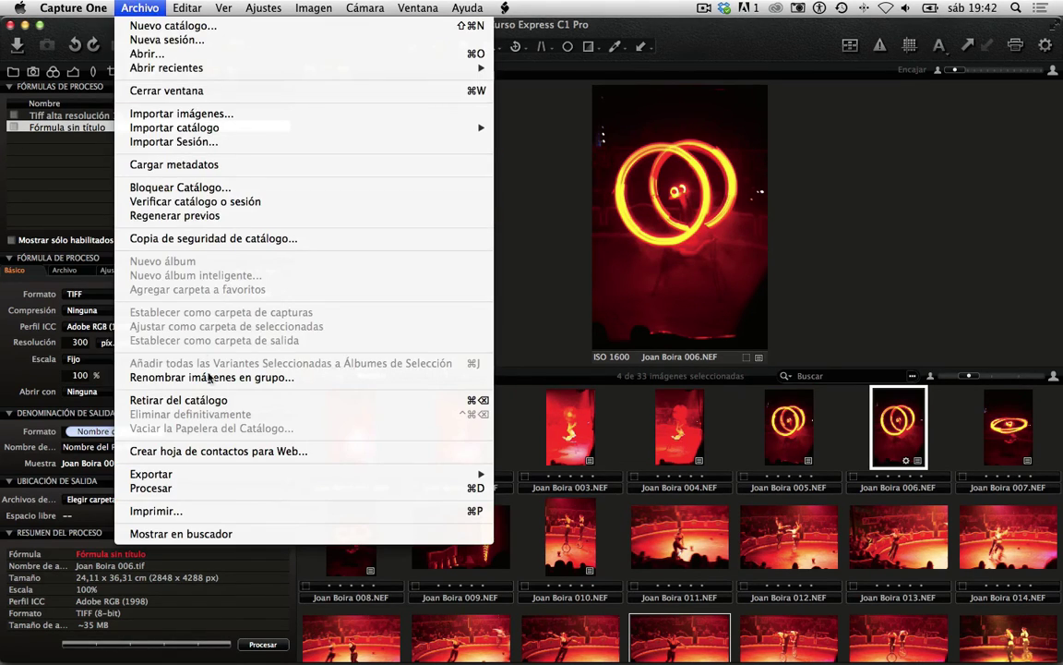
mouse_move(222, 475)
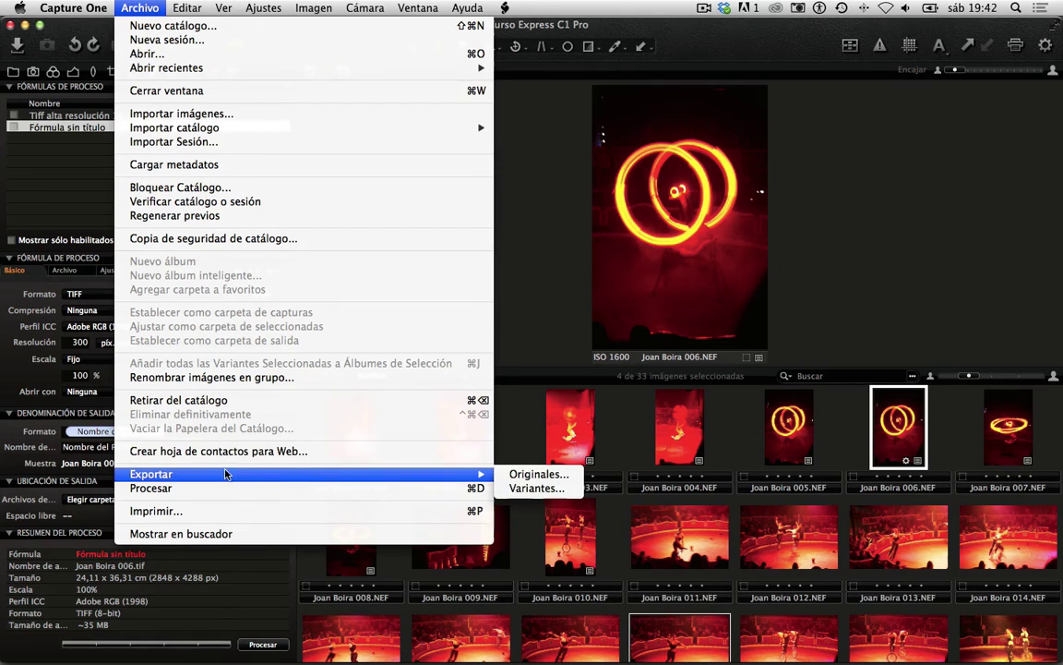
click(532, 490)
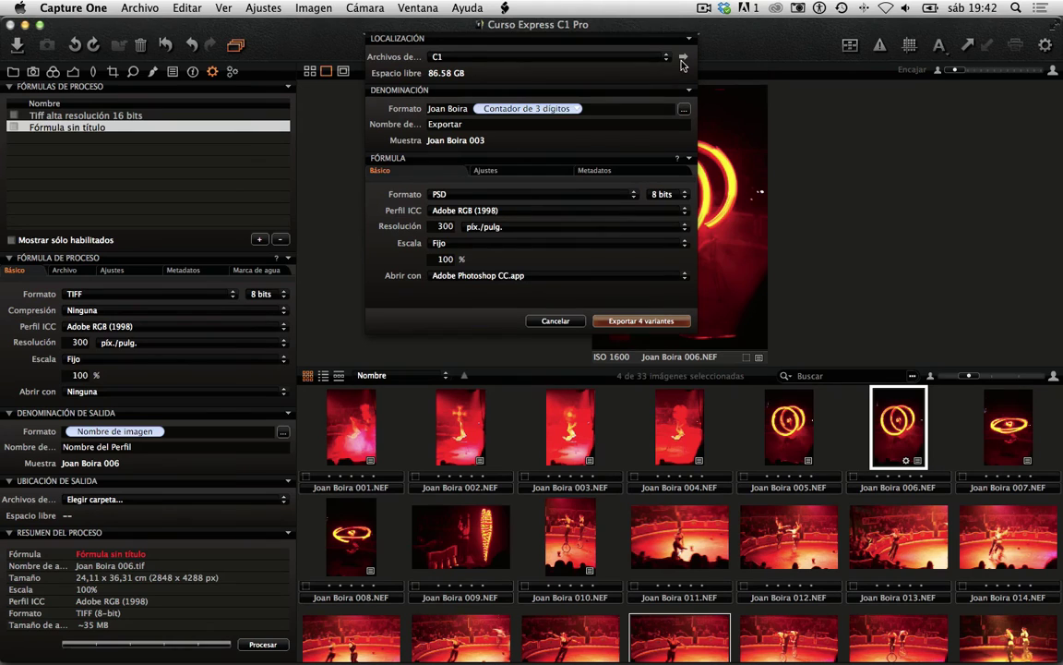
click(556, 321)
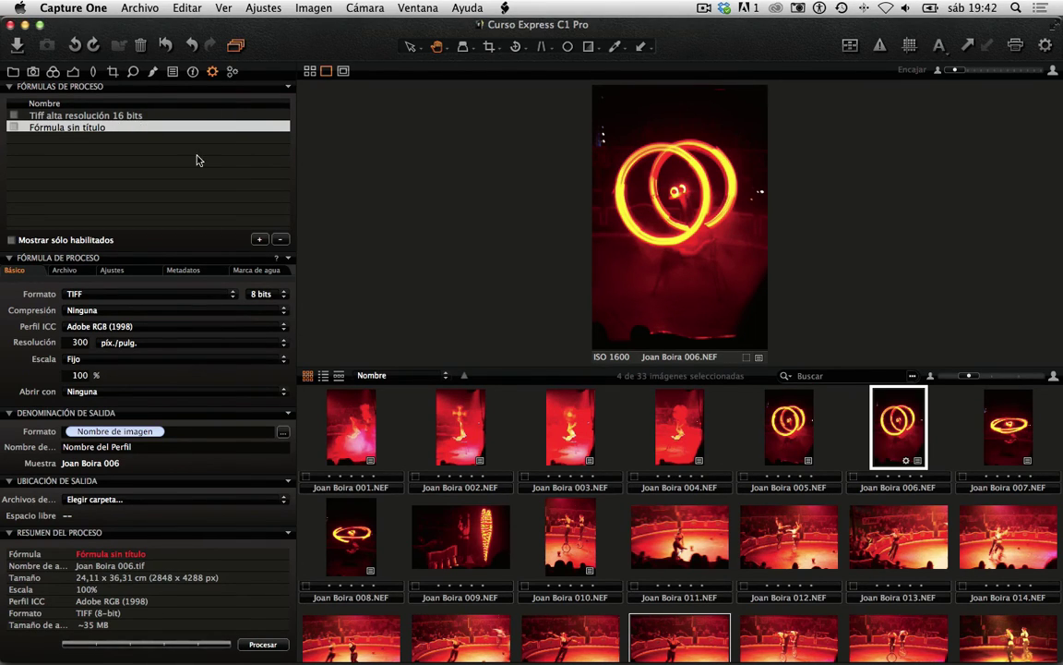
Step: Create a new process recipe named "Jpeg e-mail"
click(261, 240)
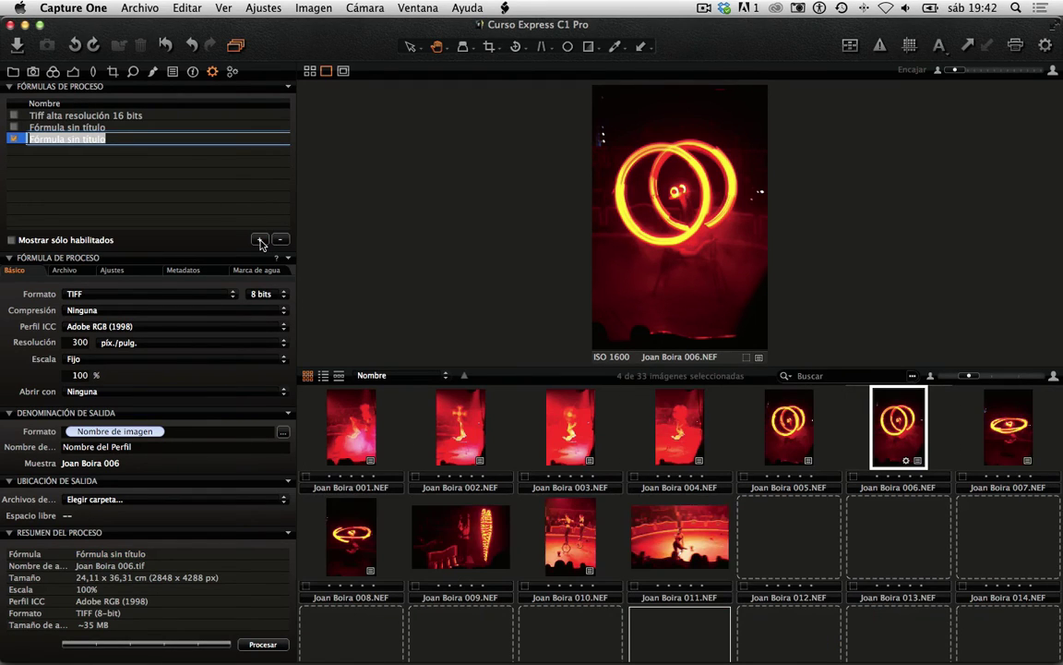
text(Jpeg)
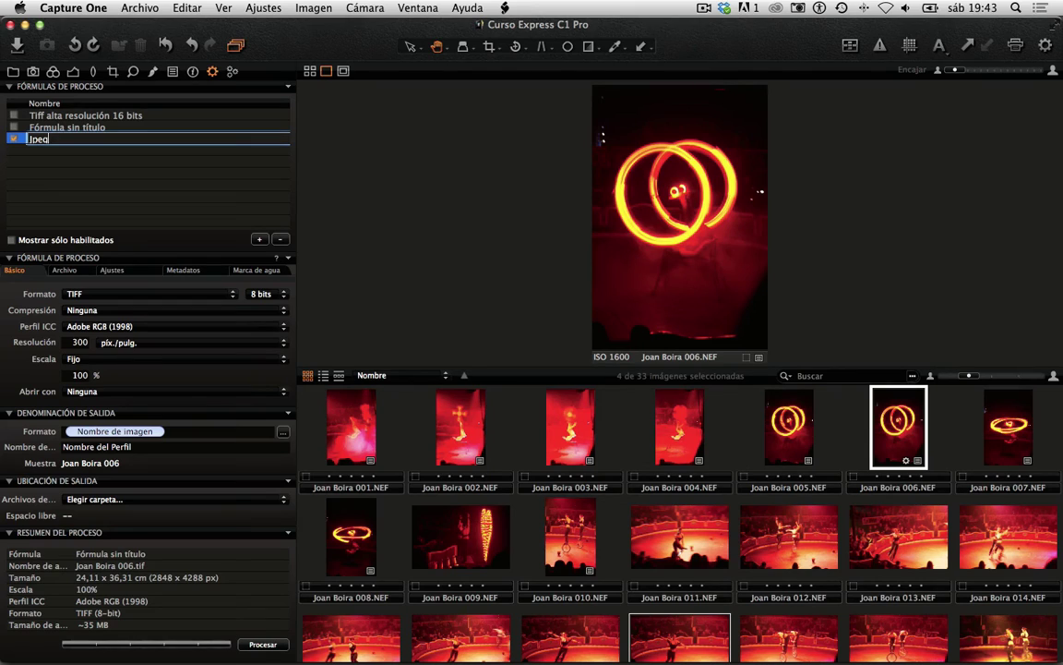
text( e-mail)
key(Return)
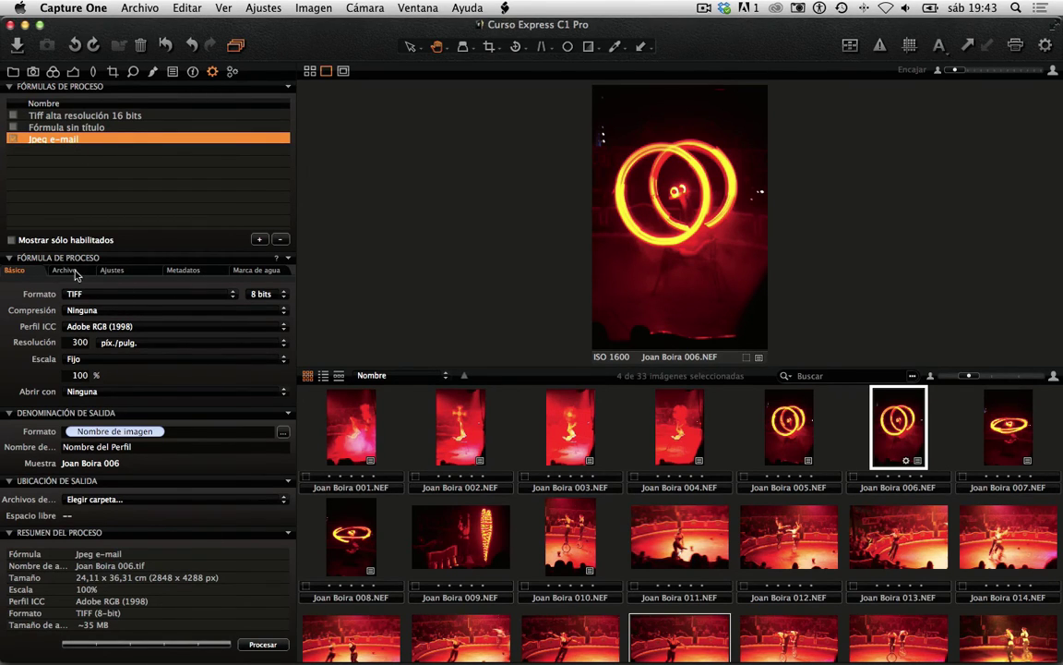
Step: Set the Jpeg e-mail recipe's output format to JPEG with a quality of 80
click(143, 293)
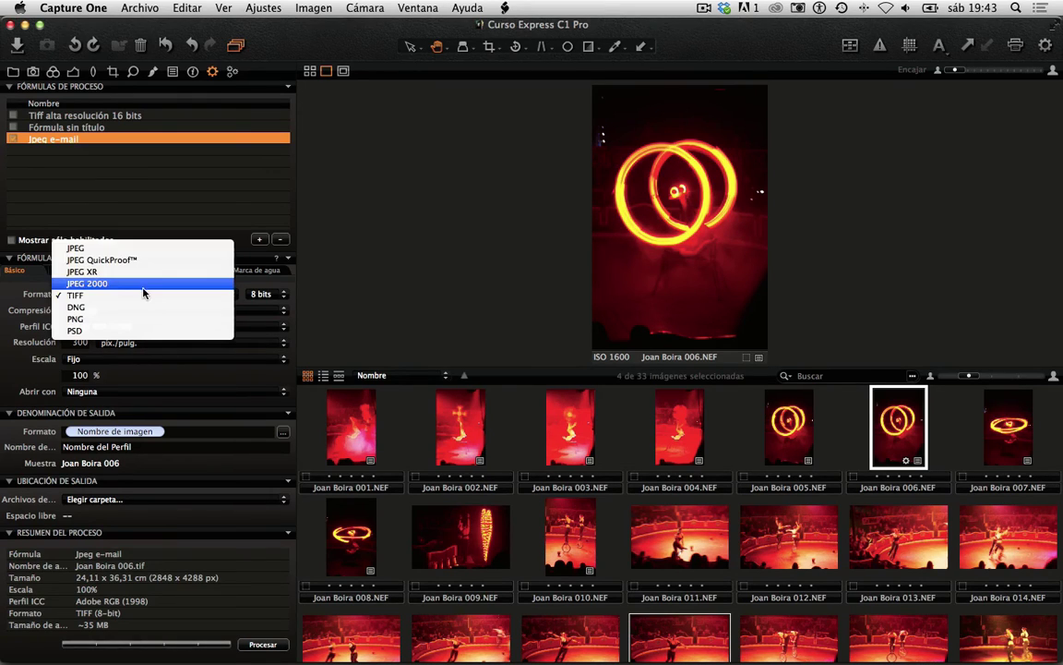
click(122, 244)
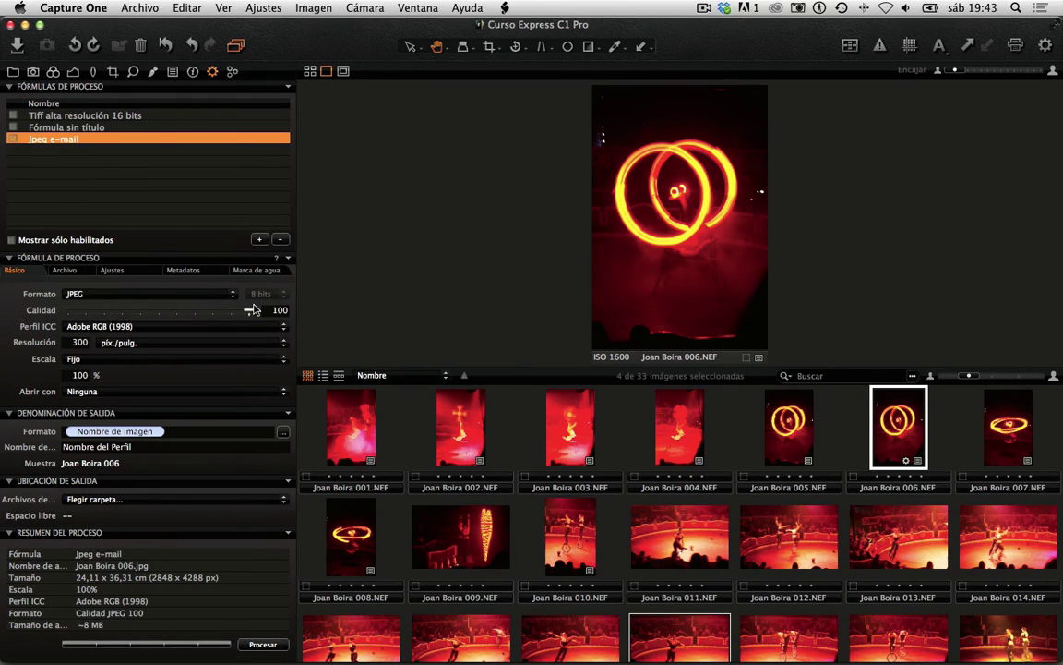
drag(253, 310, 216, 313)
Step: Assign the sRGB Color Space Profile to the Jpeg e-mail recipe and set its resolution to 72 pixels per inch
click(129, 326)
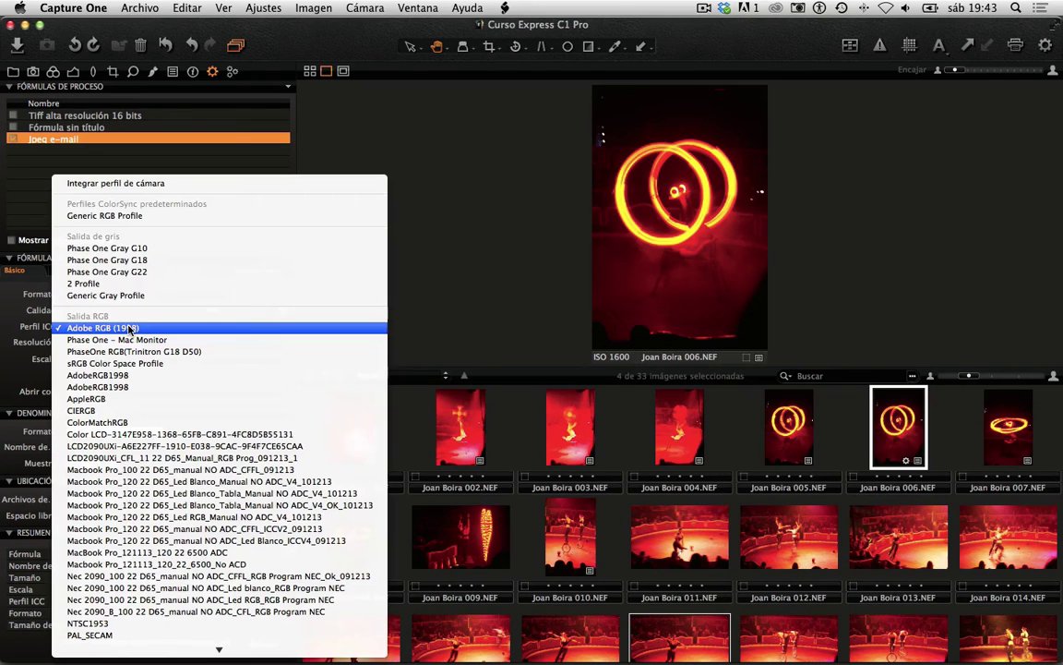
scroll(129, 554, down, 10)
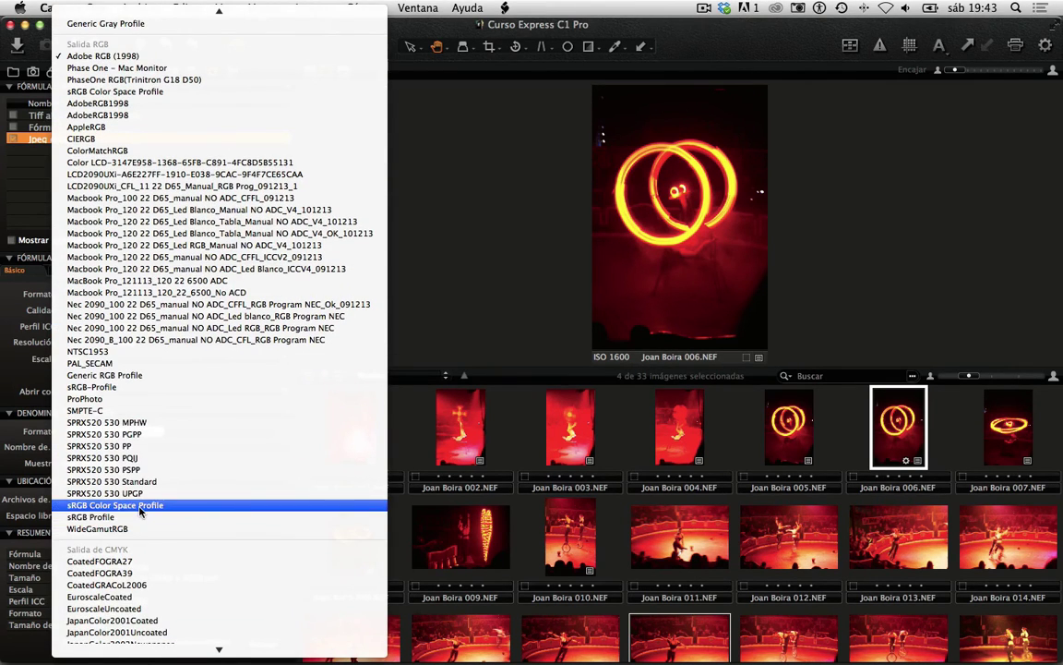
click(139, 506)
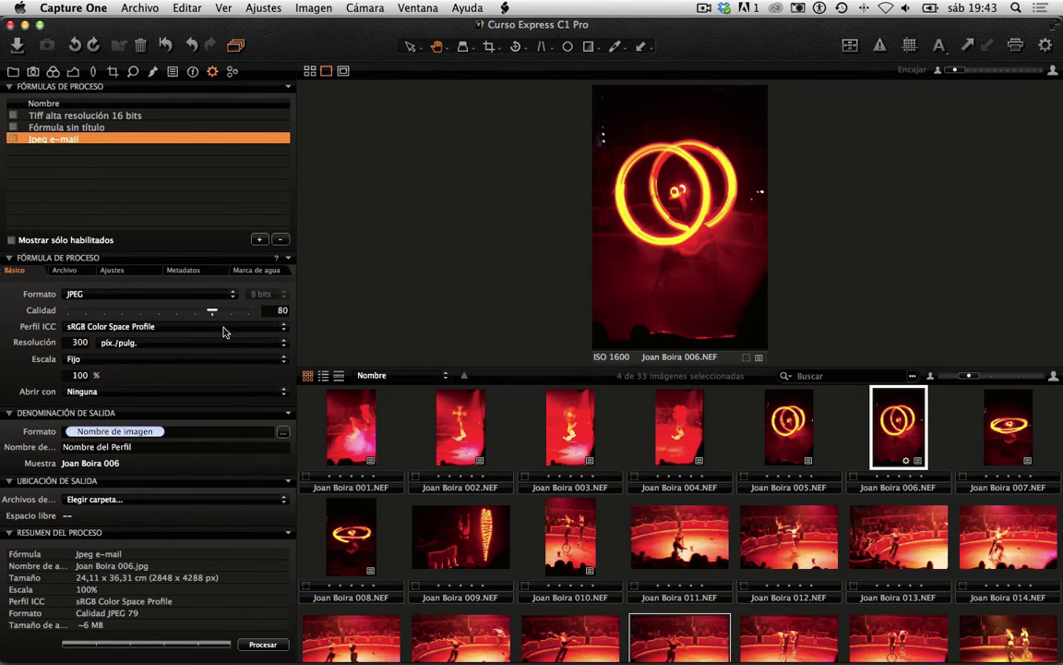
click(80, 343)
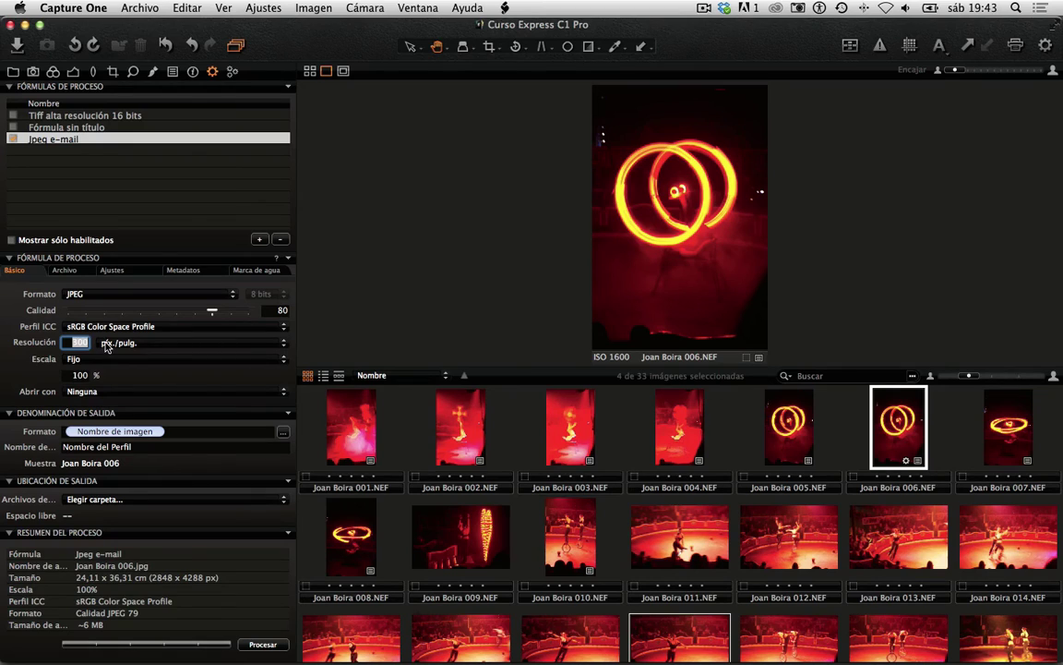
text(72)
click(134, 362)
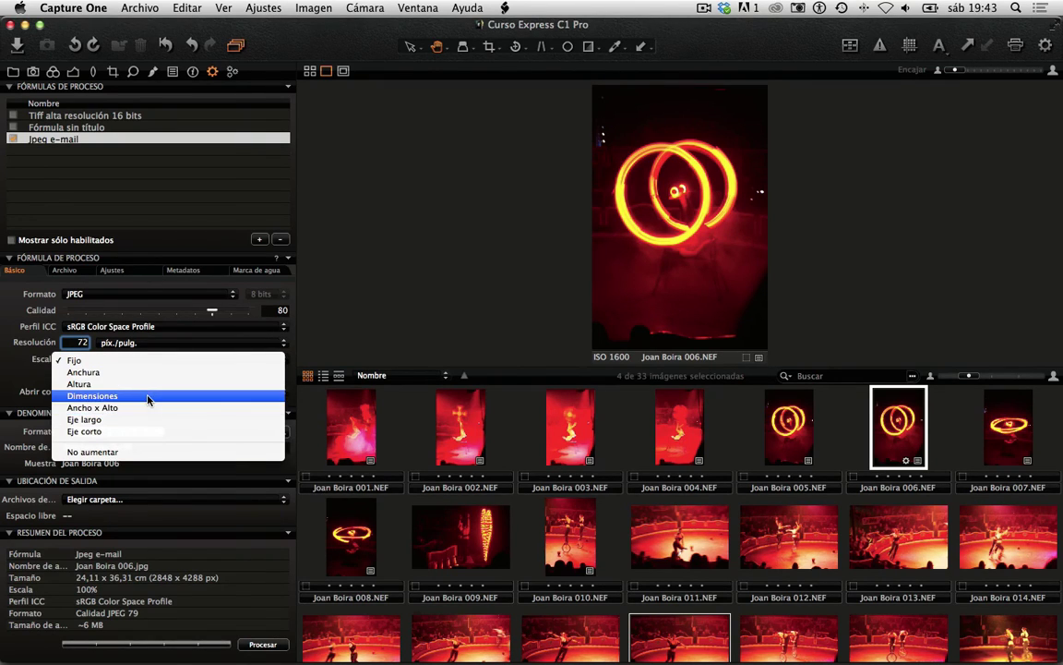
click(140, 396)
click(150, 376)
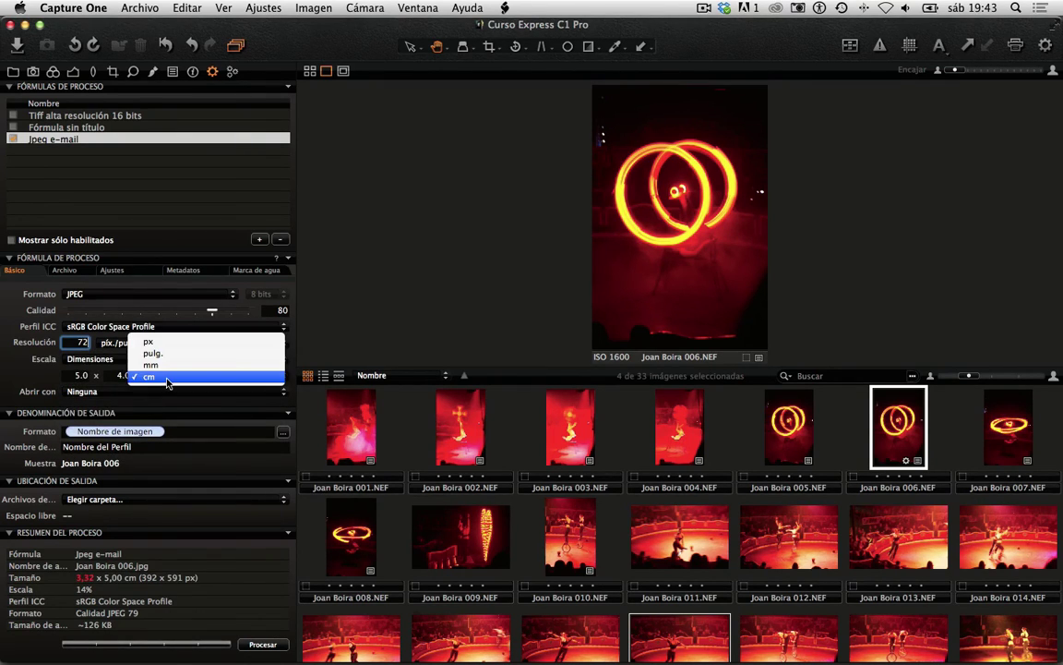
click(104, 325)
Step: Scale the Jpeg e-mail recipe's output by Eje largo, using pixels as the unit and a value of 1024
click(116, 360)
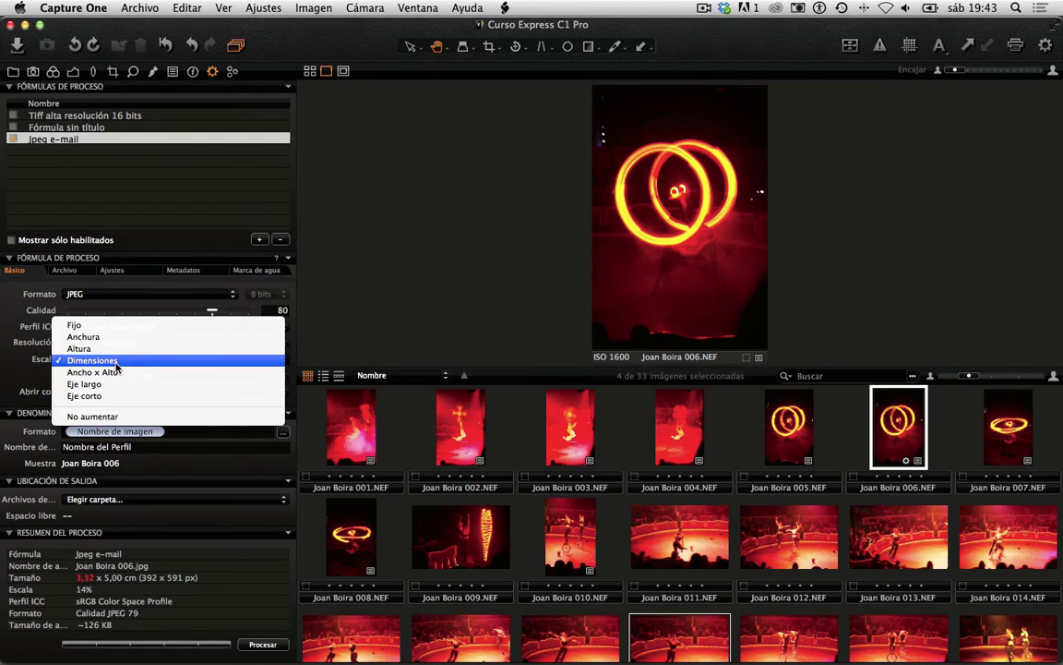
click(118, 383)
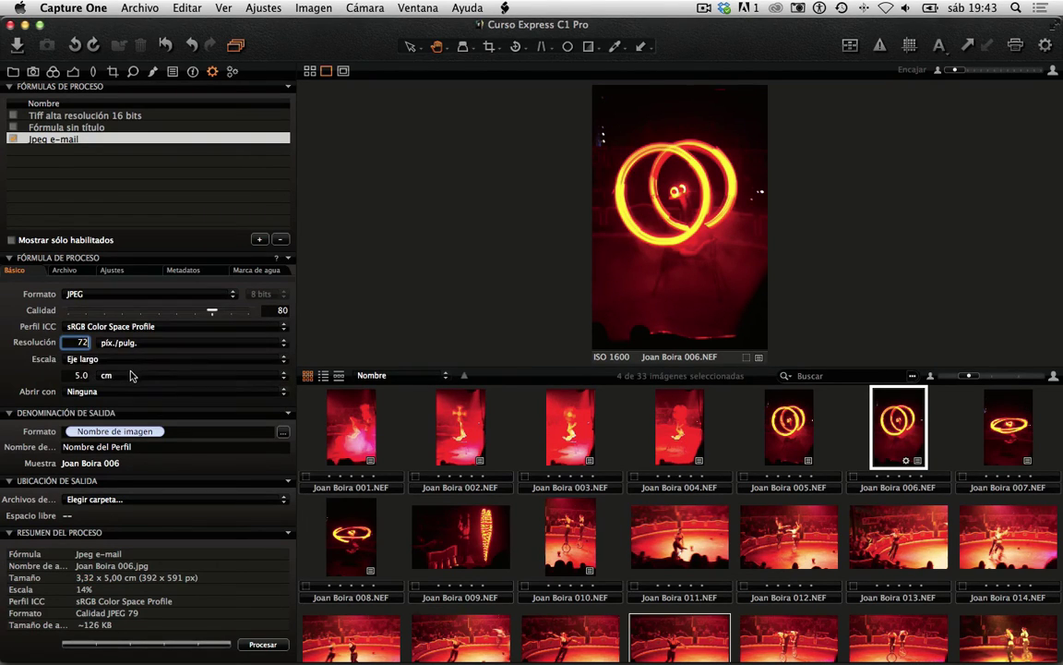
click(116, 374)
click(106, 342)
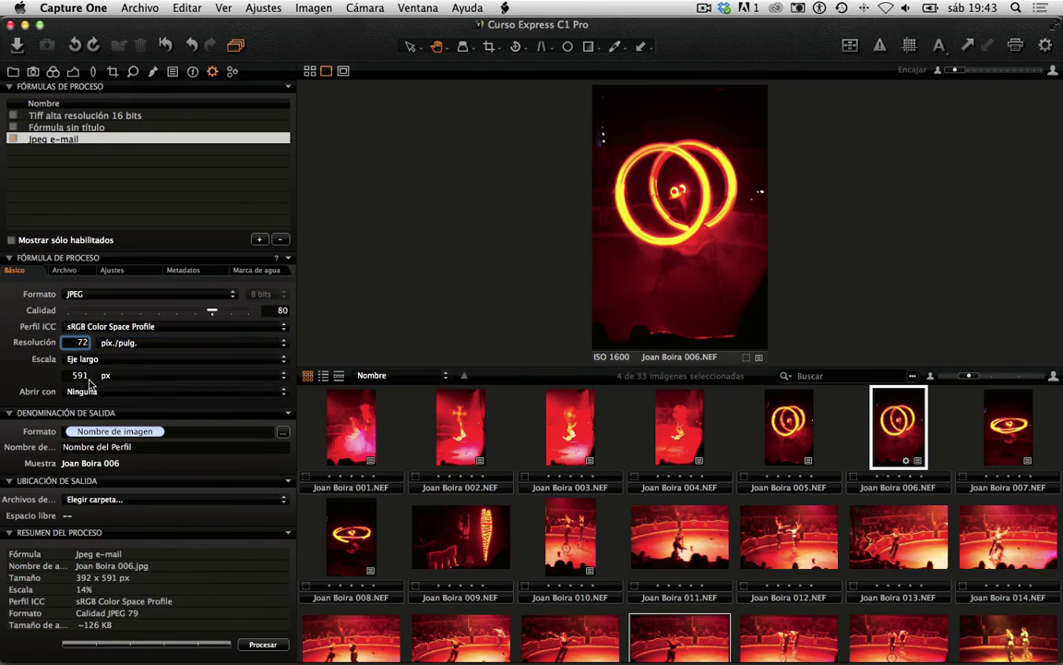
double_click(81, 374)
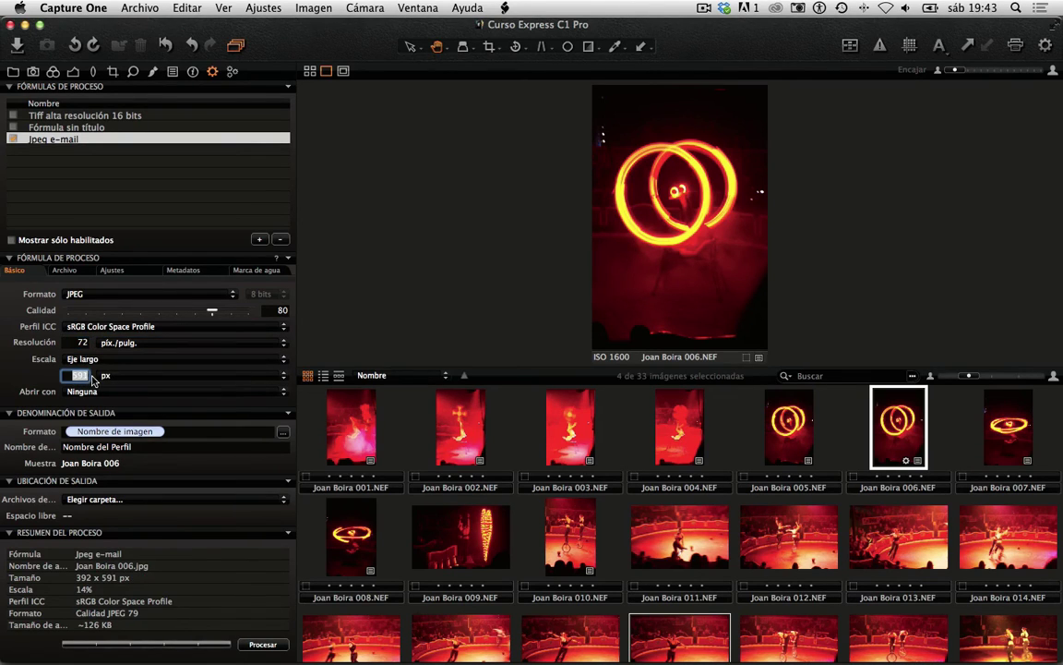
text(1024)
Step: Create a folder named "C1 Export" in Escritorio and assign it as the Jpeg e-mail recipe's root folder
click(67, 270)
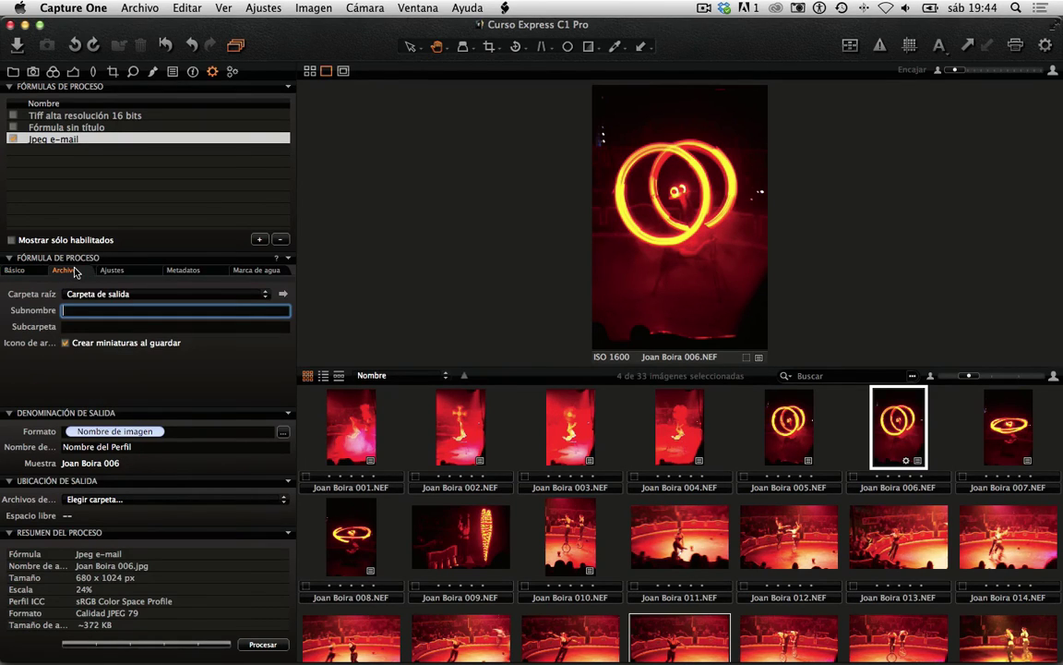
click(265, 294)
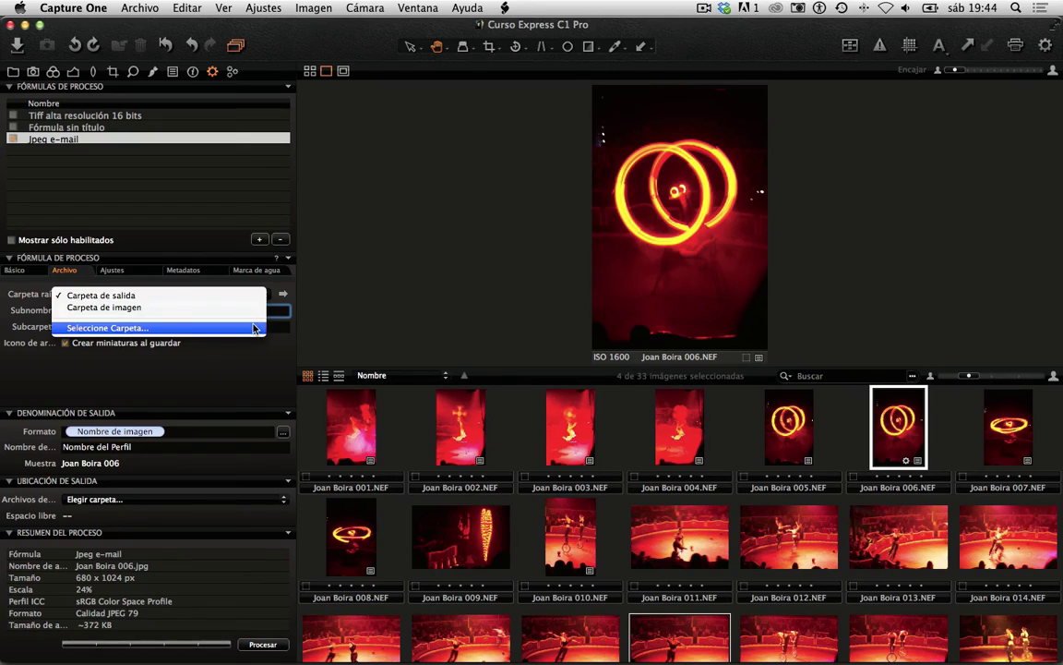
click(230, 296)
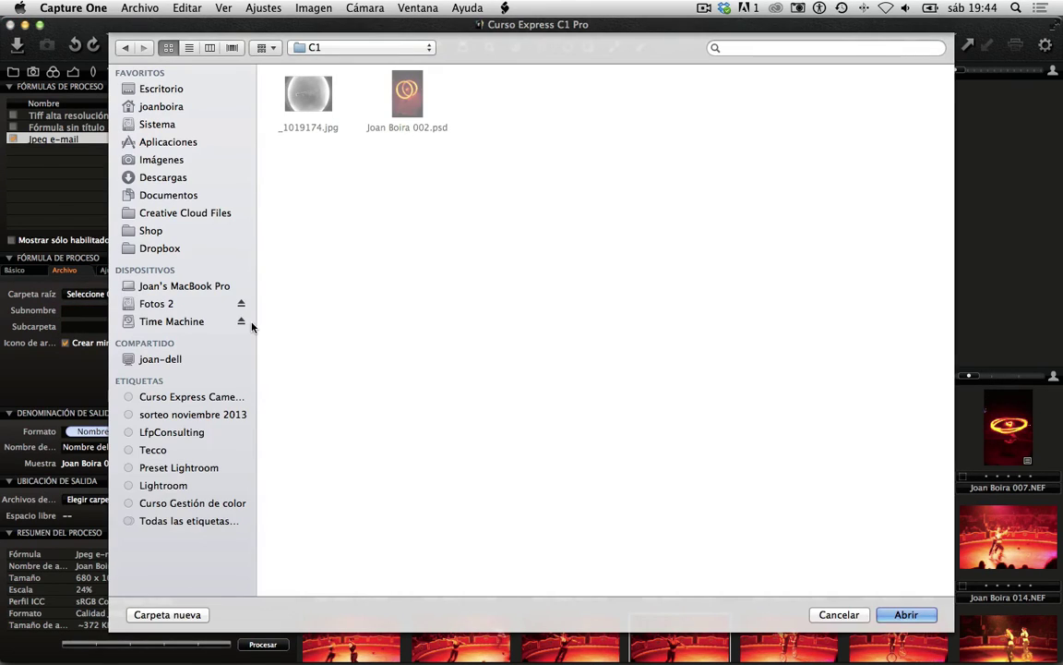
click(212, 90)
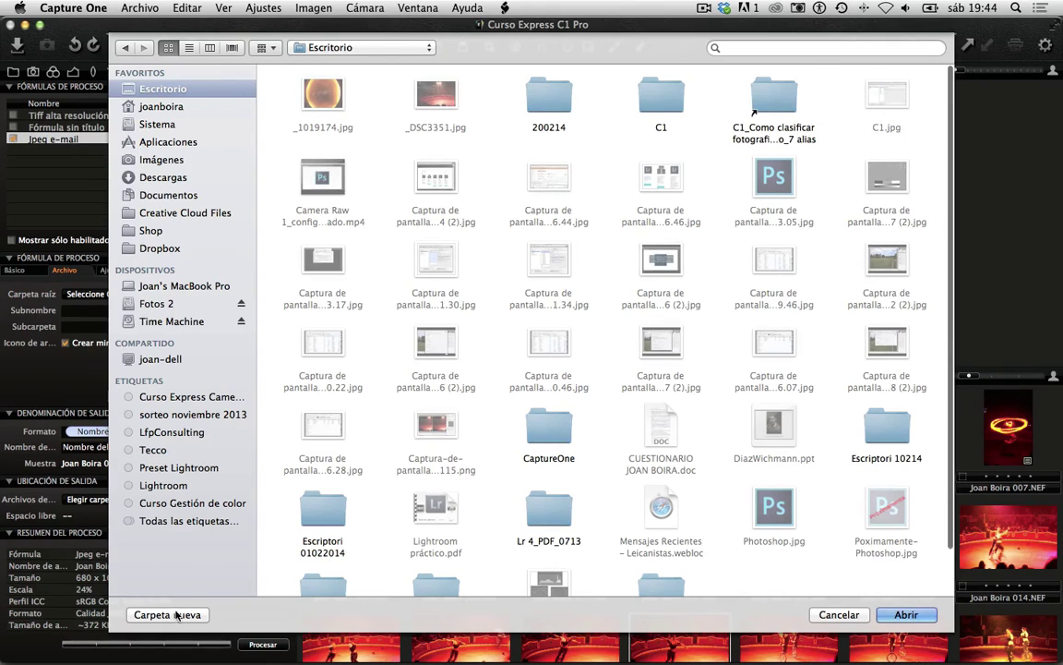
click(154, 614)
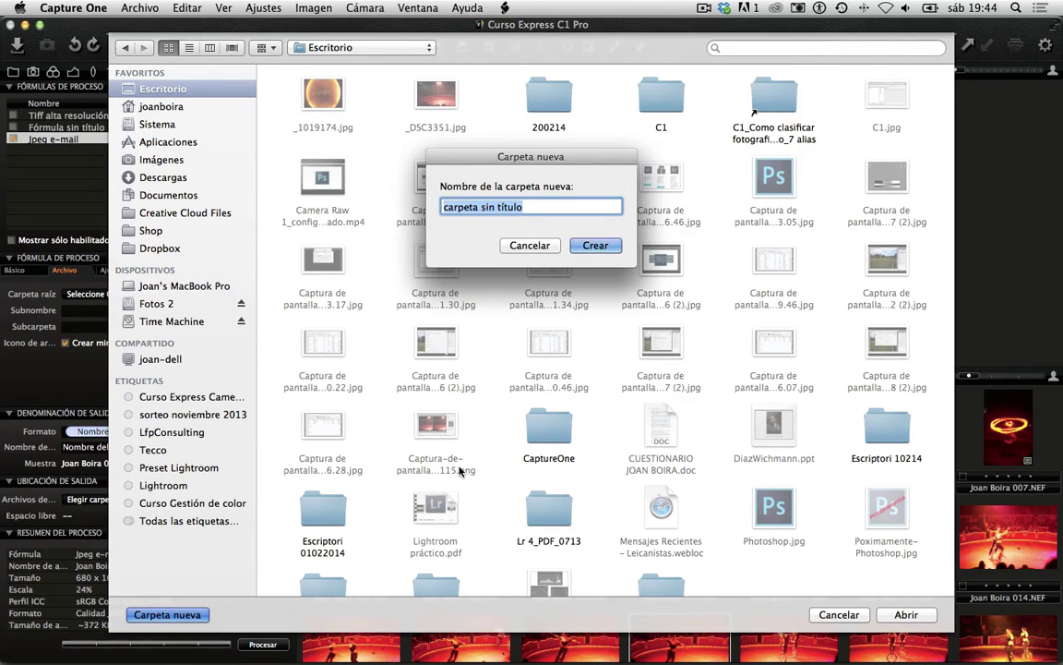
text(C1 Export)
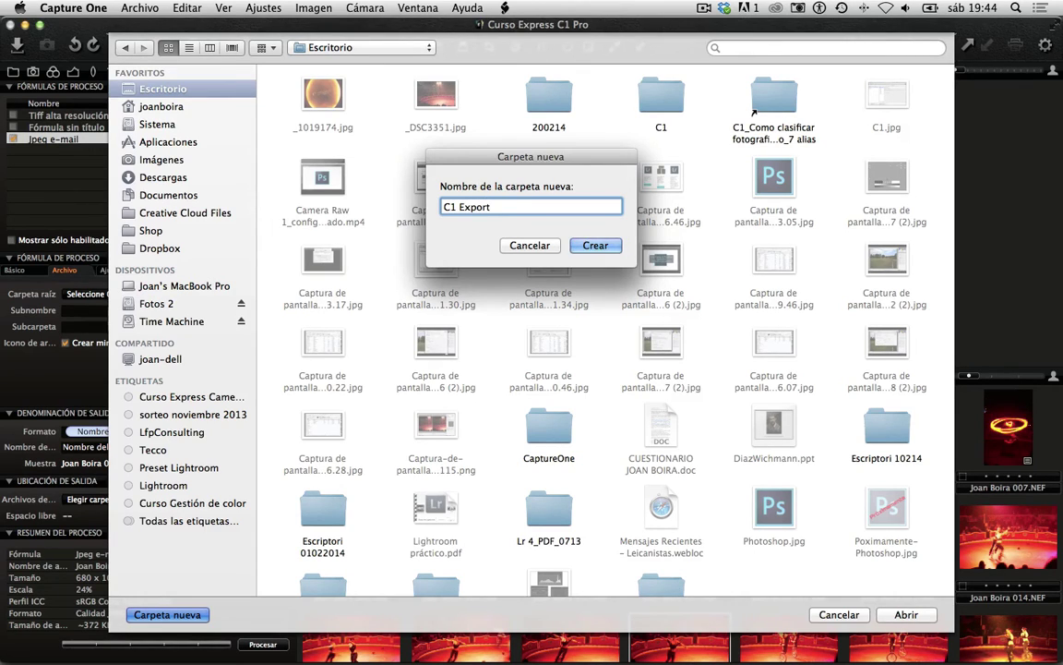
click(592, 247)
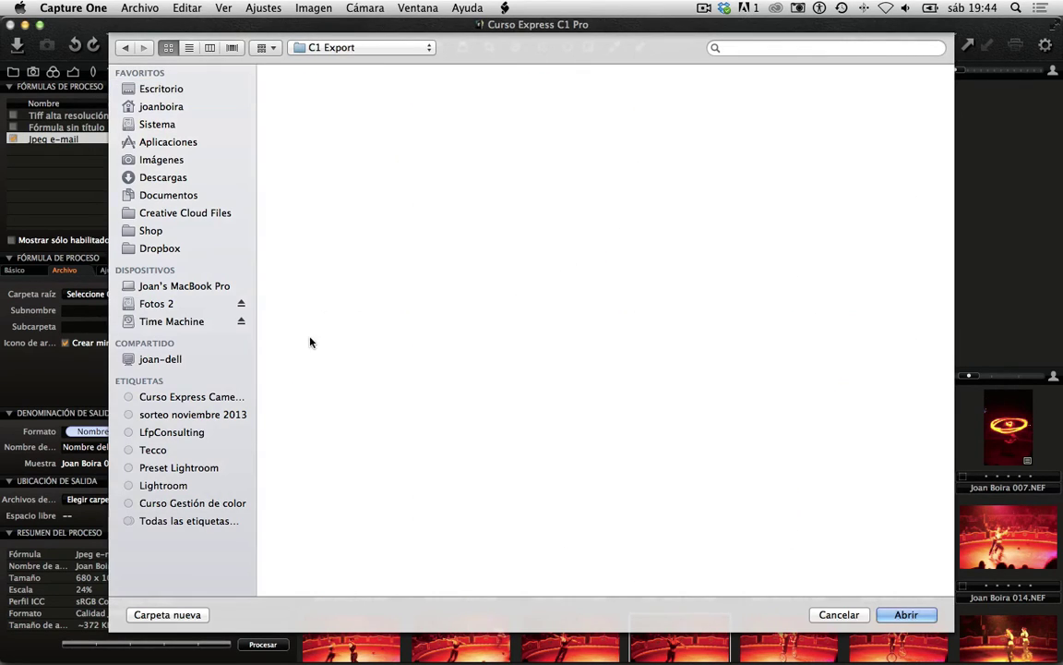
click(906, 614)
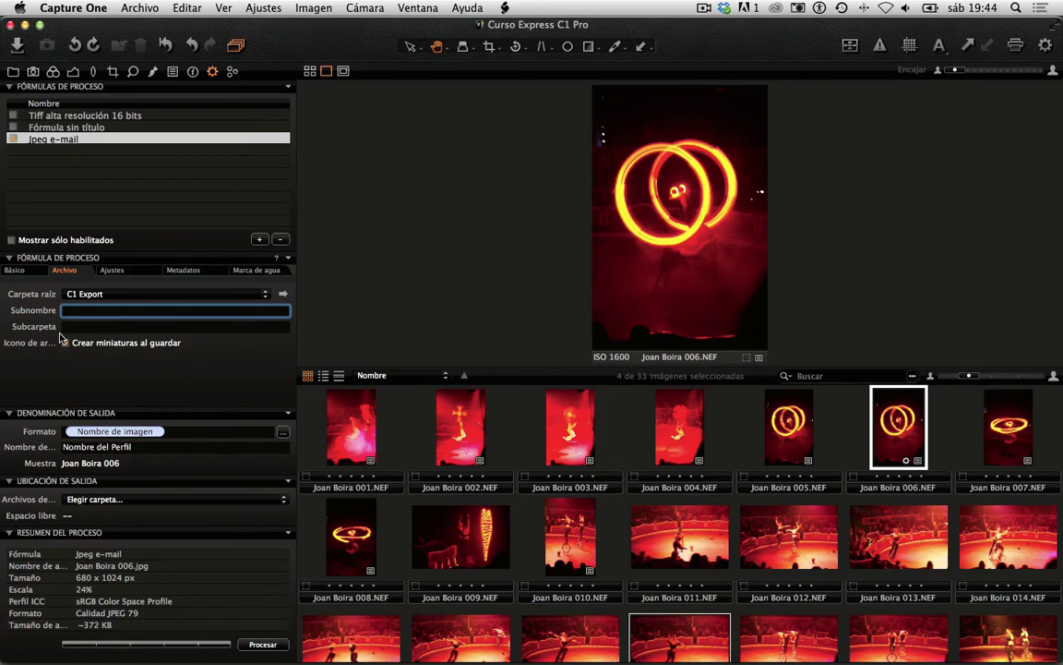
Step: Exclude GPS coordinates and camera metadata from the files produced by the Jpeg e-mail recipe
click(111, 269)
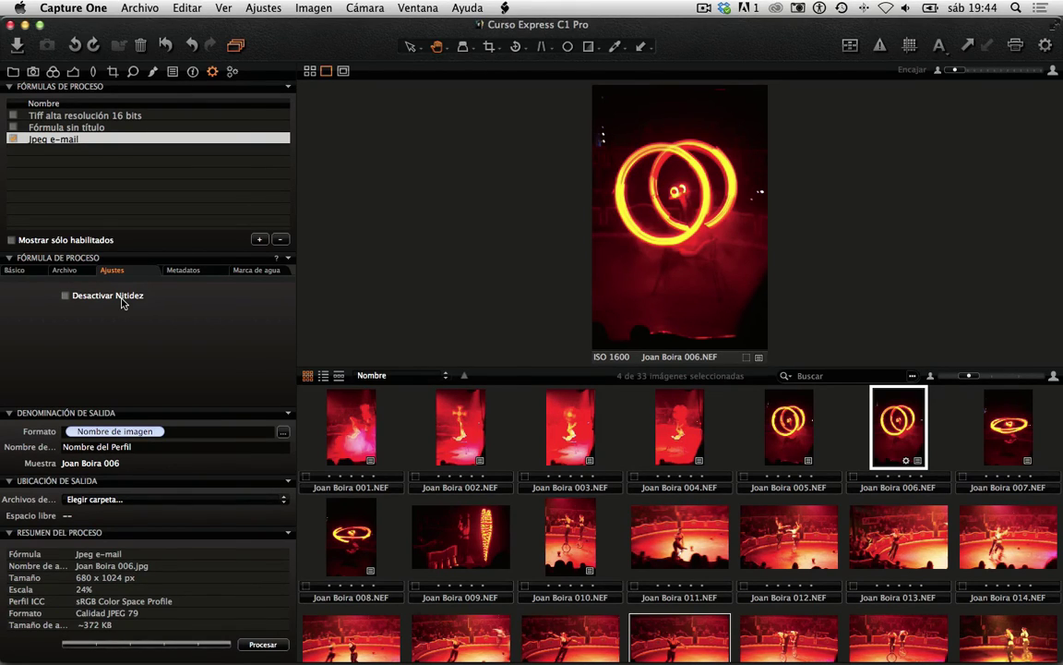
click(197, 273)
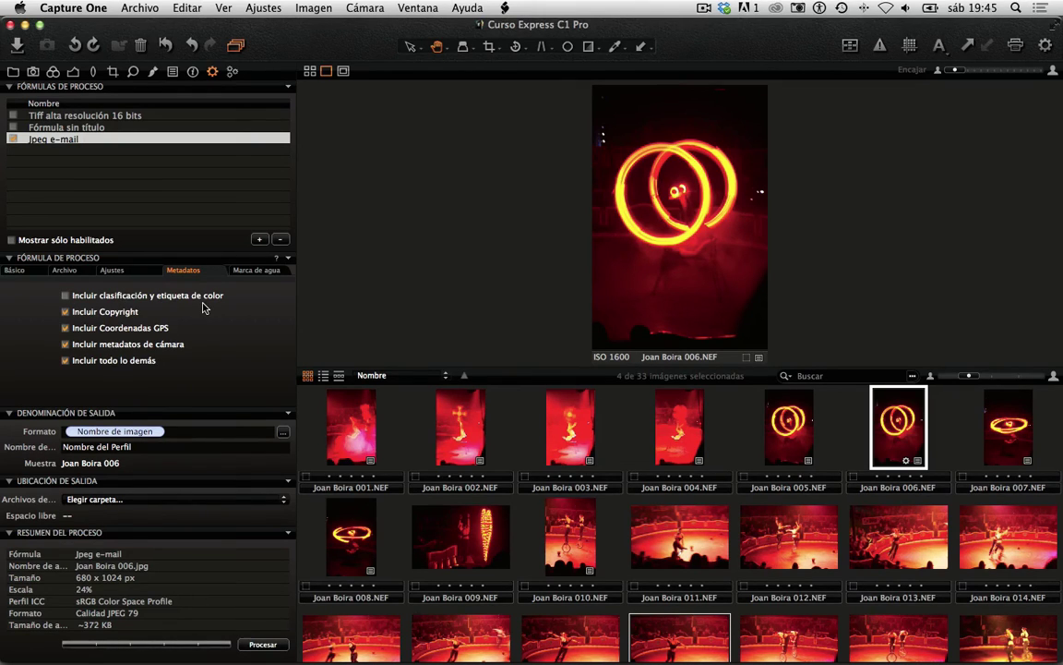
click(65, 328)
click(66, 344)
Step: Add a text watermark to the recipe with the © symbol and the photographer's full name, sized in Píxeles
click(256, 269)
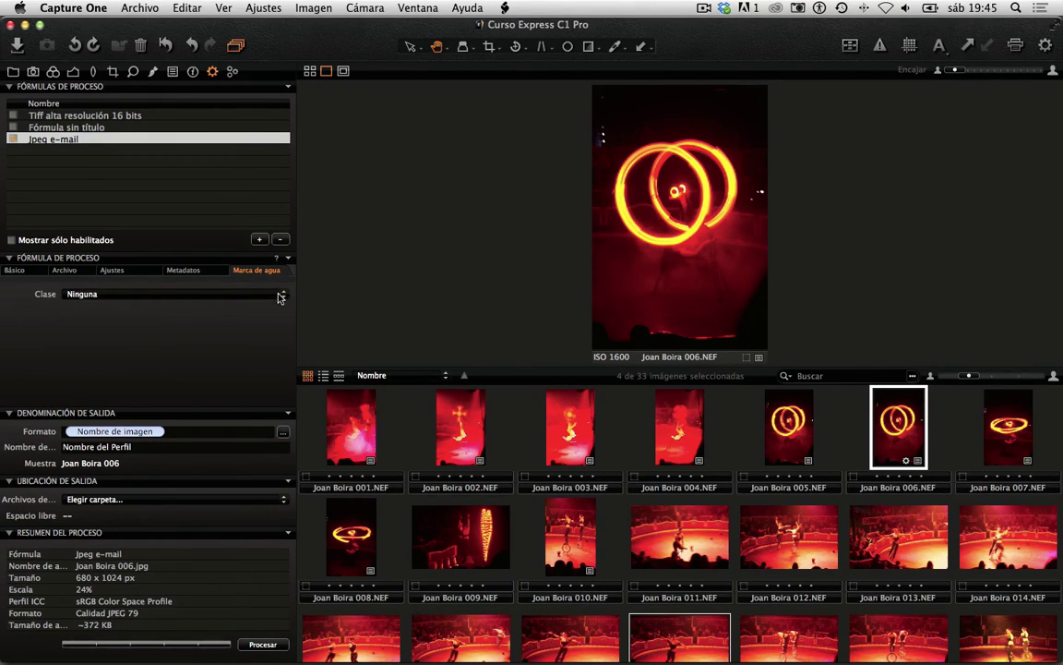
click(280, 295)
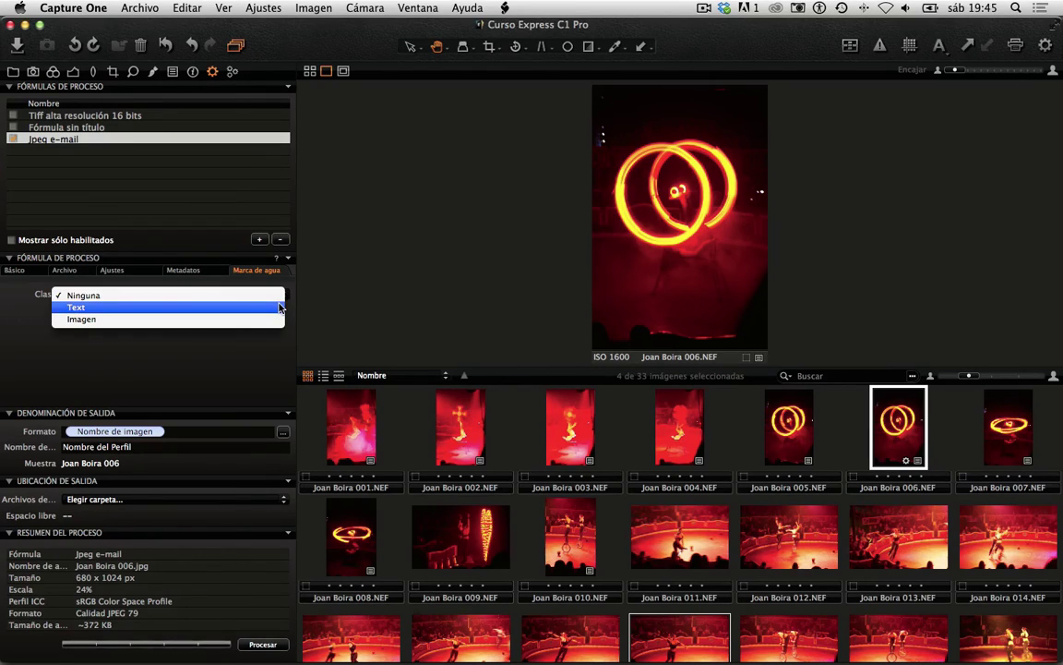
click(281, 307)
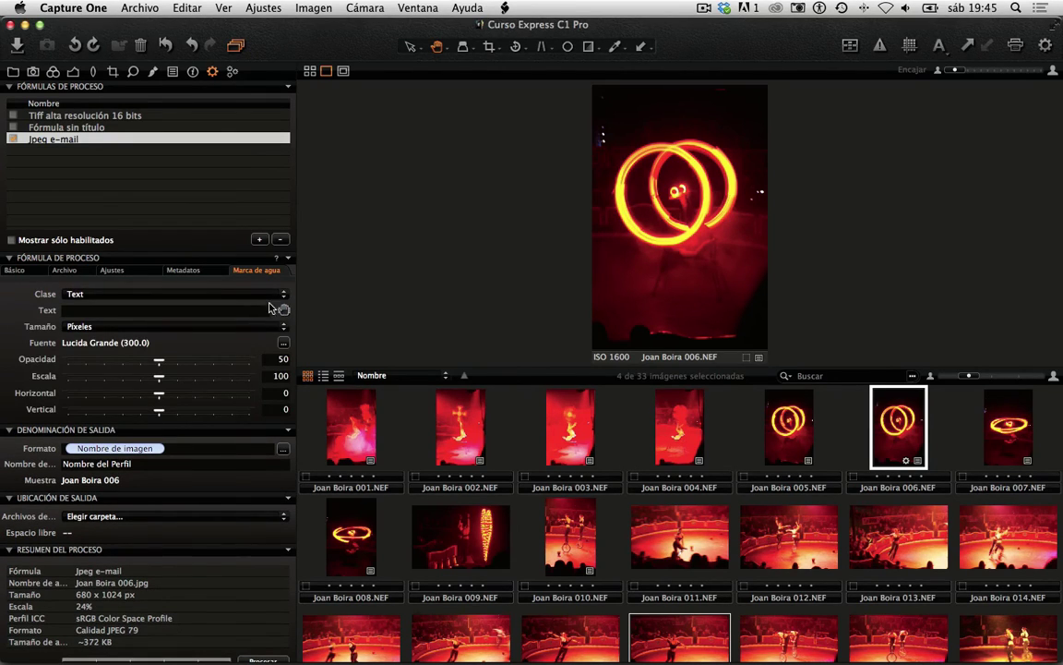
click(189, 310)
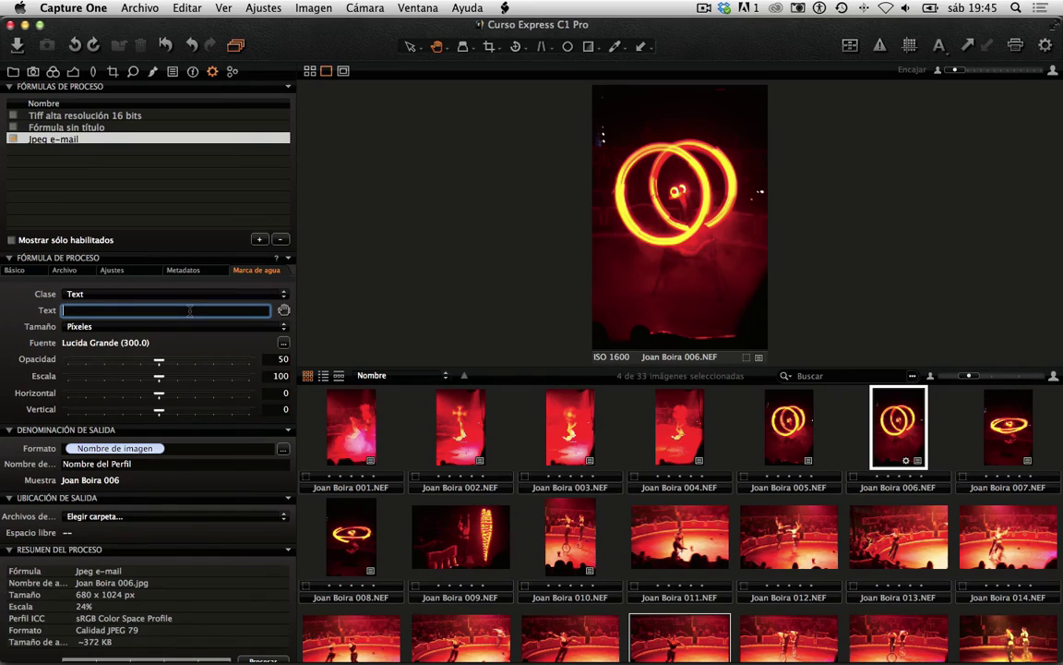
text(©)
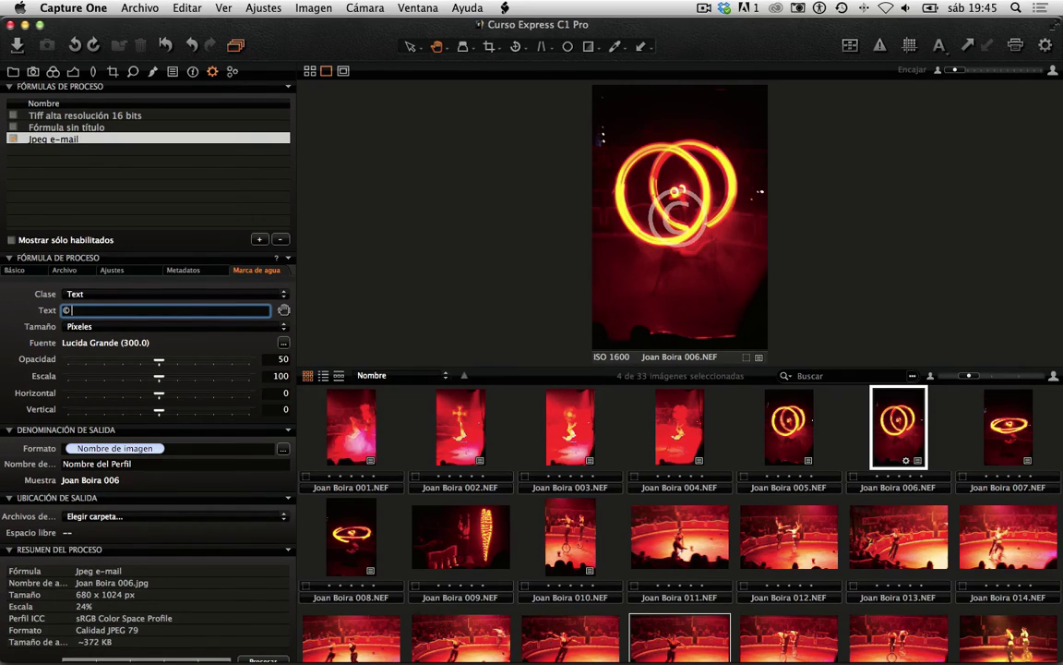
text( Joan B)
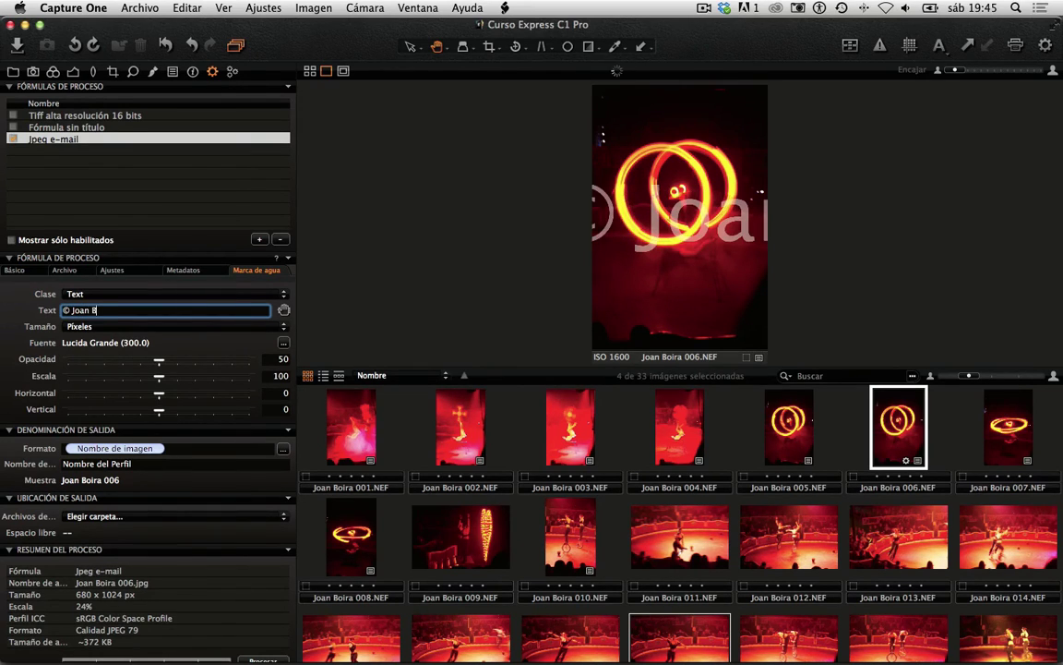
text(oira)
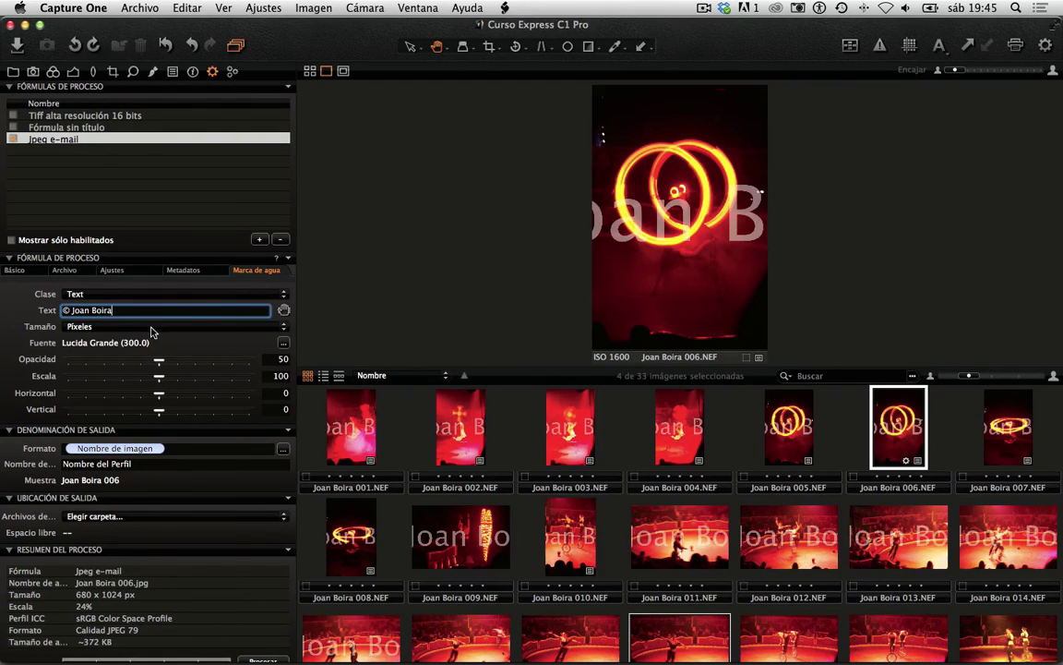
click(190, 327)
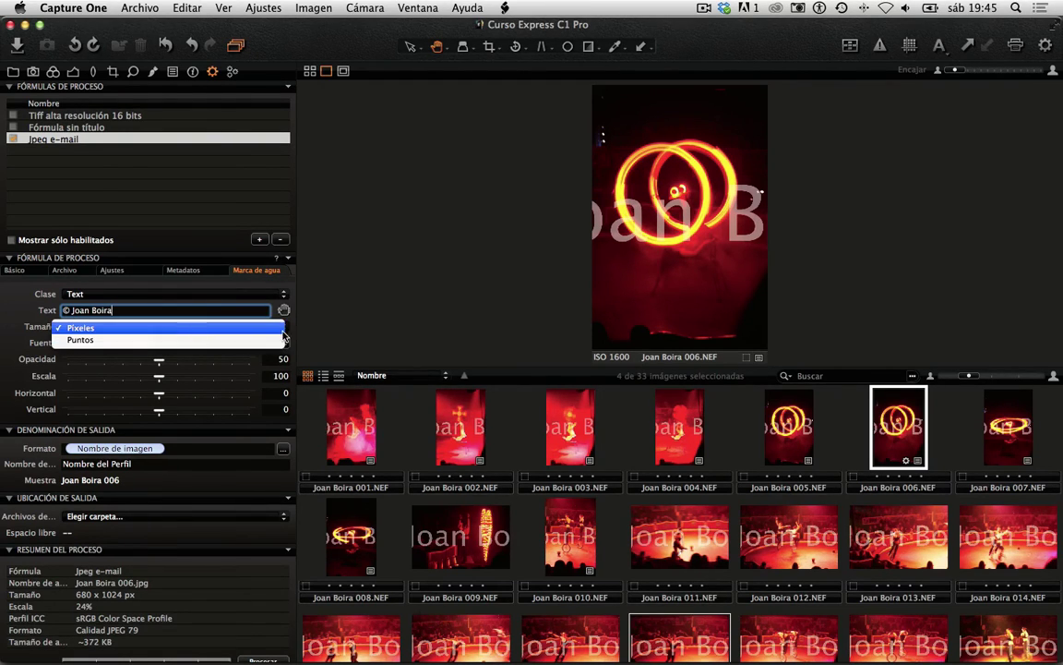
click(181, 328)
Step: Set the watermark's opacity to 14, its scale to 25 and its horizontal offset to 19
drag(159, 361, 65, 377)
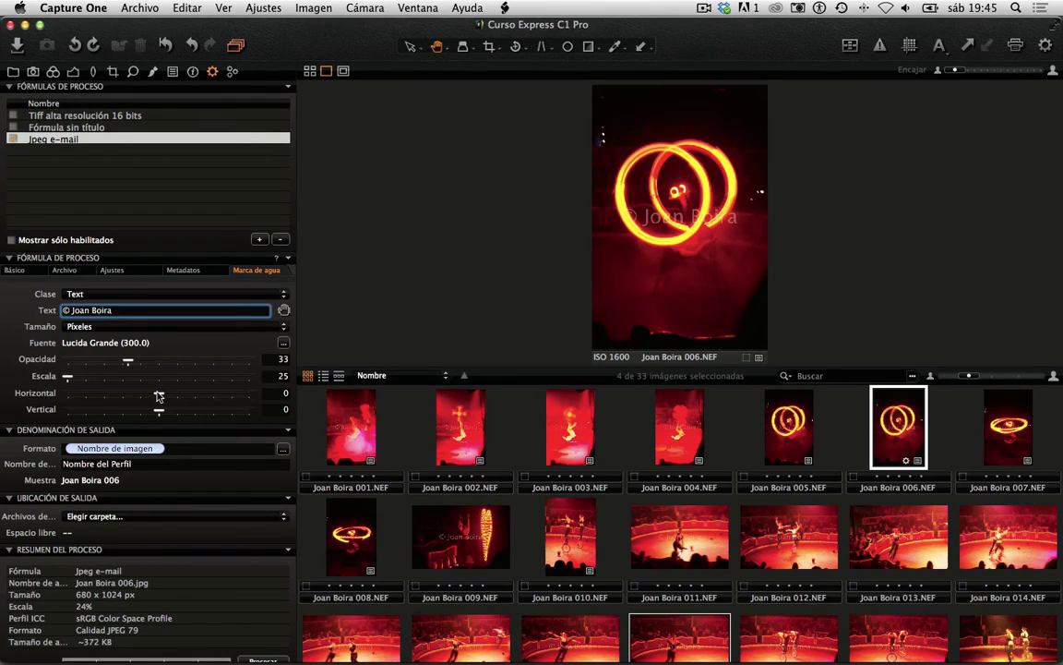
mouse_move(159, 395)
mouse_down()
mouse_move(130, 395)
mouse_move(159, 395)
mouse_up()
drag(128, 361, 98, 362)
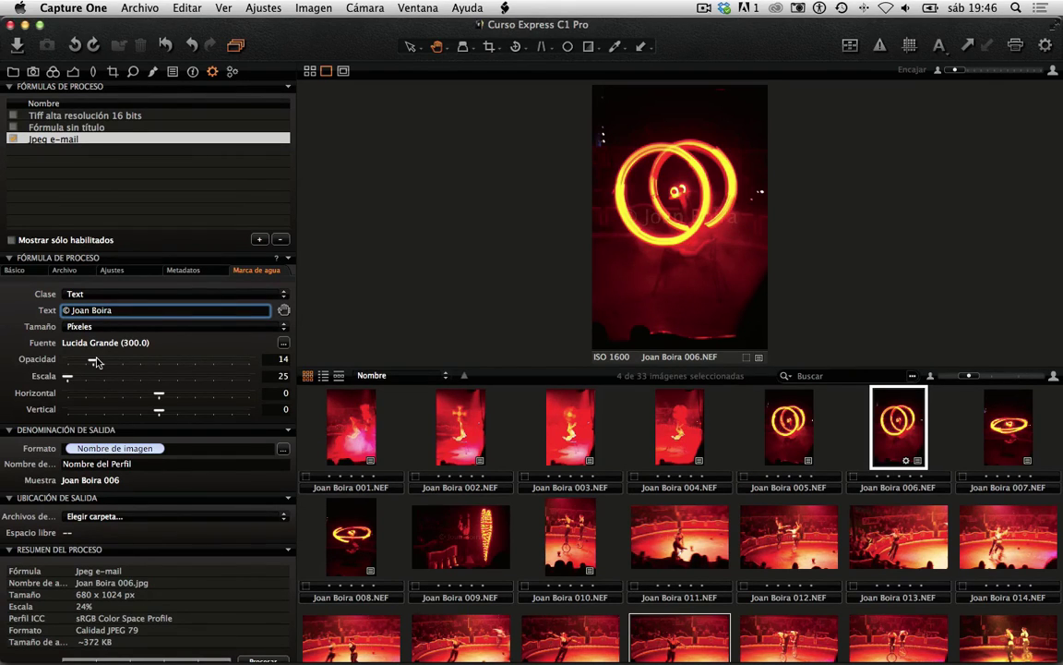
drag(159, 393, 191, 393)
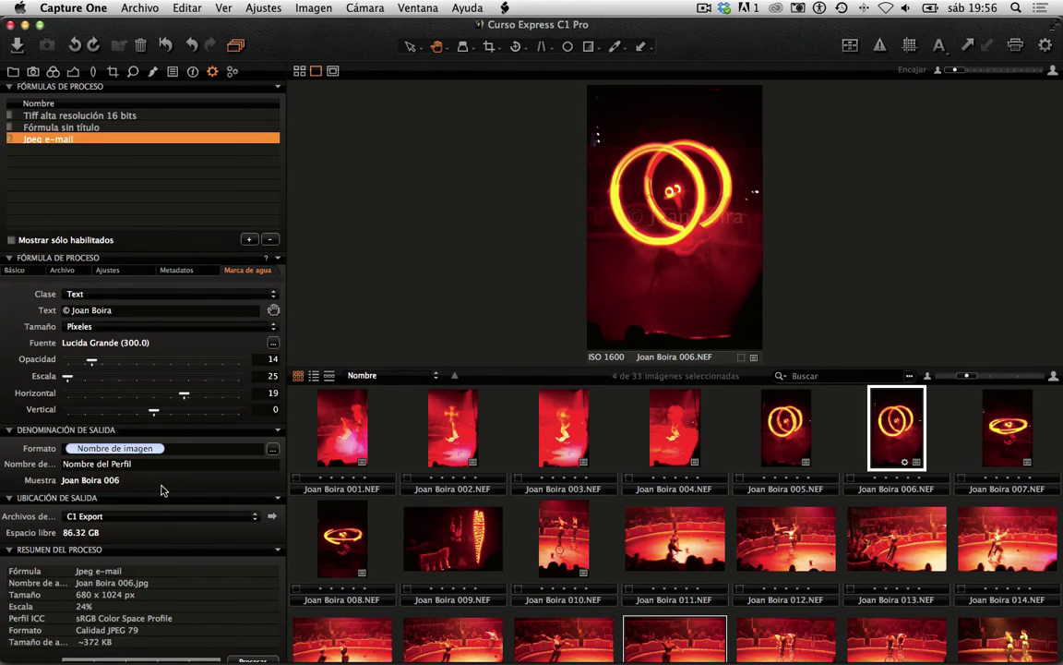
Step: Set the Jpeg e-mail recipe's root folder to Carpeta de salida
click(62, 270)
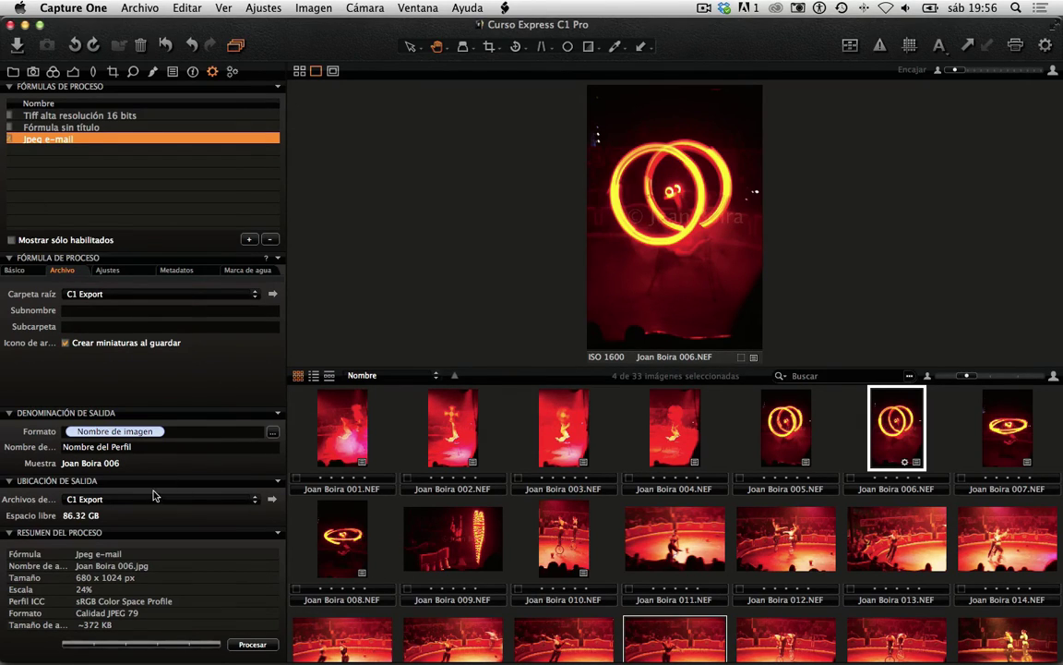
click(255, 296)
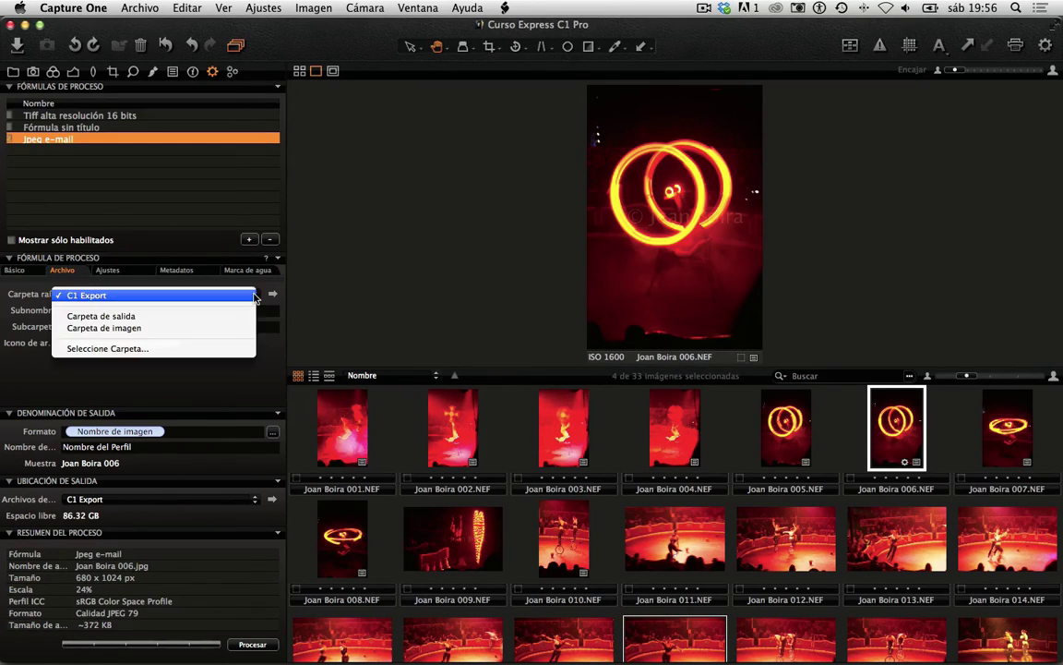
click(76, 316)
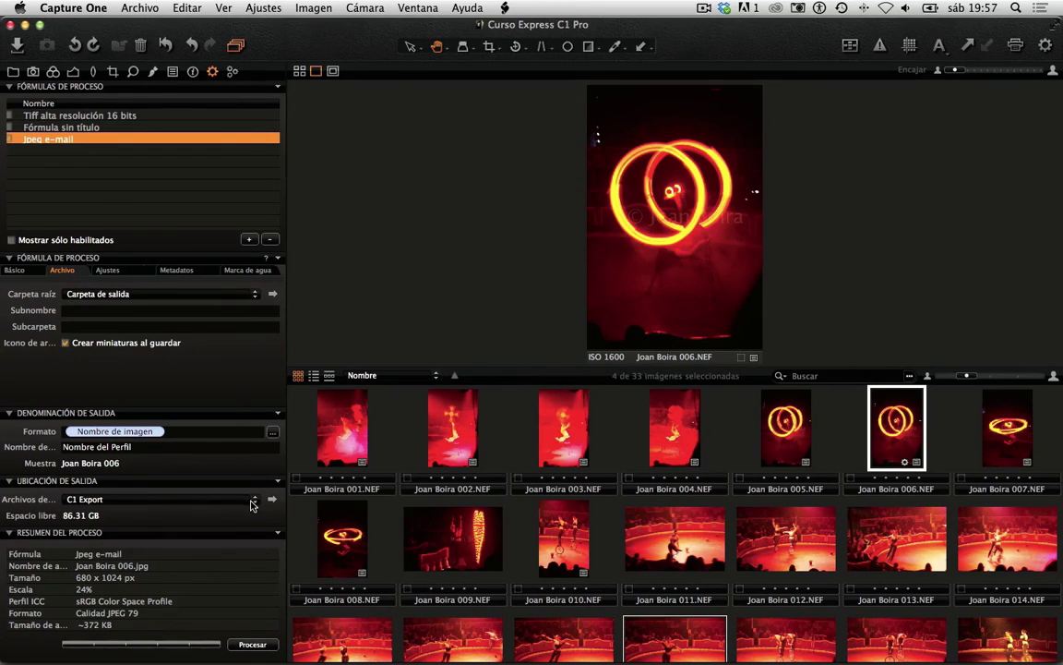
Step: Check in Finder which folder the Carpeta de imagen root option points to, and restore Carpeta de salida as root folder
click(254, 295)
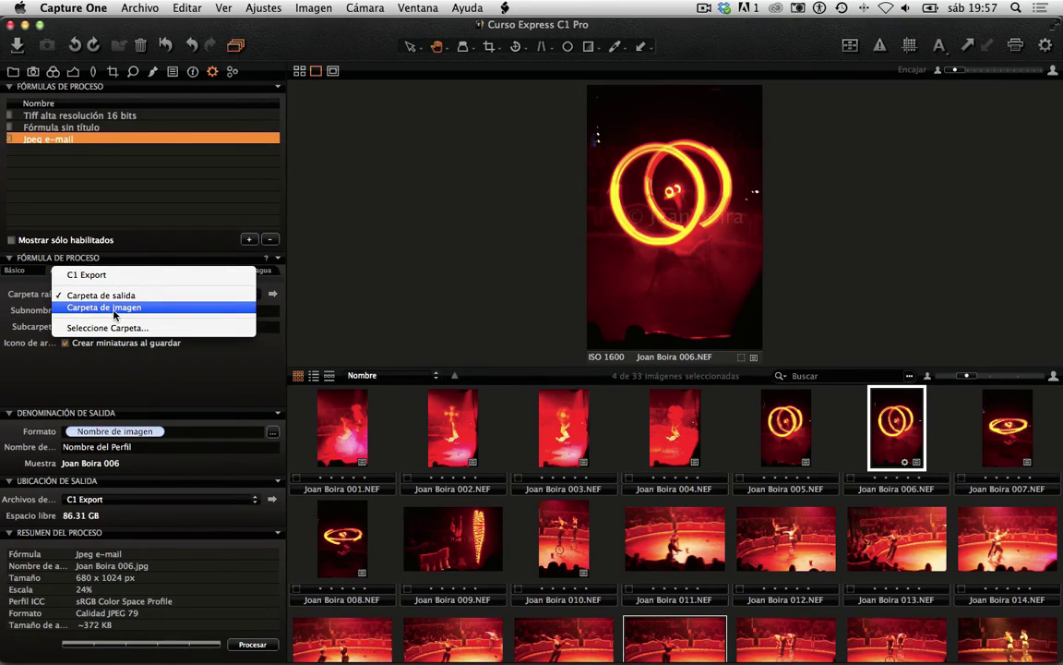
click(114, 314)
click(272, 294)
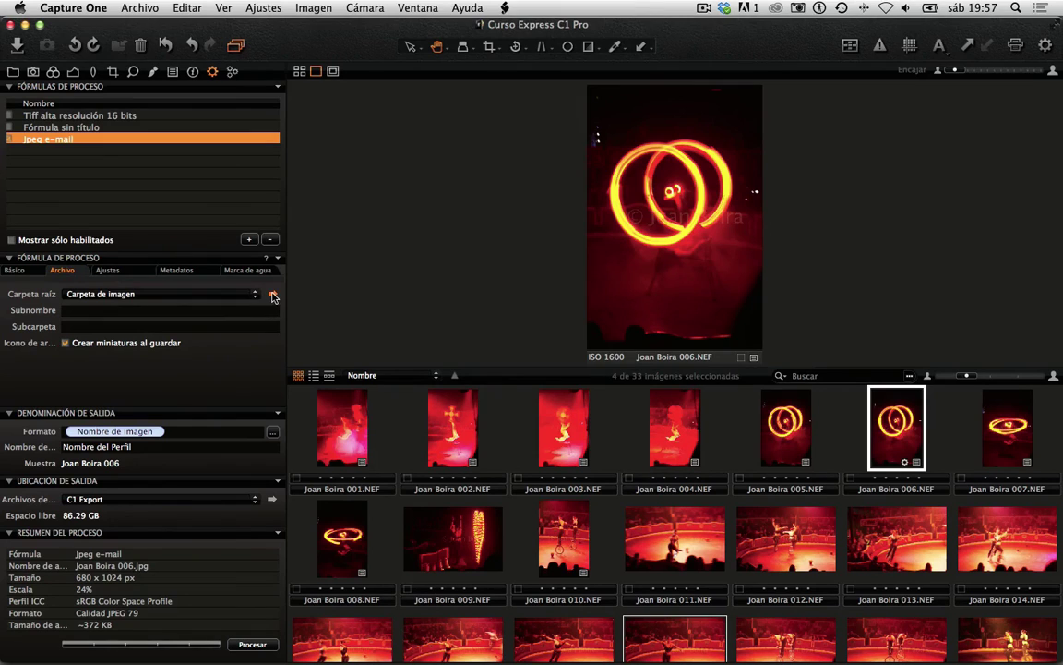
scroll(406, 351, up, 15)
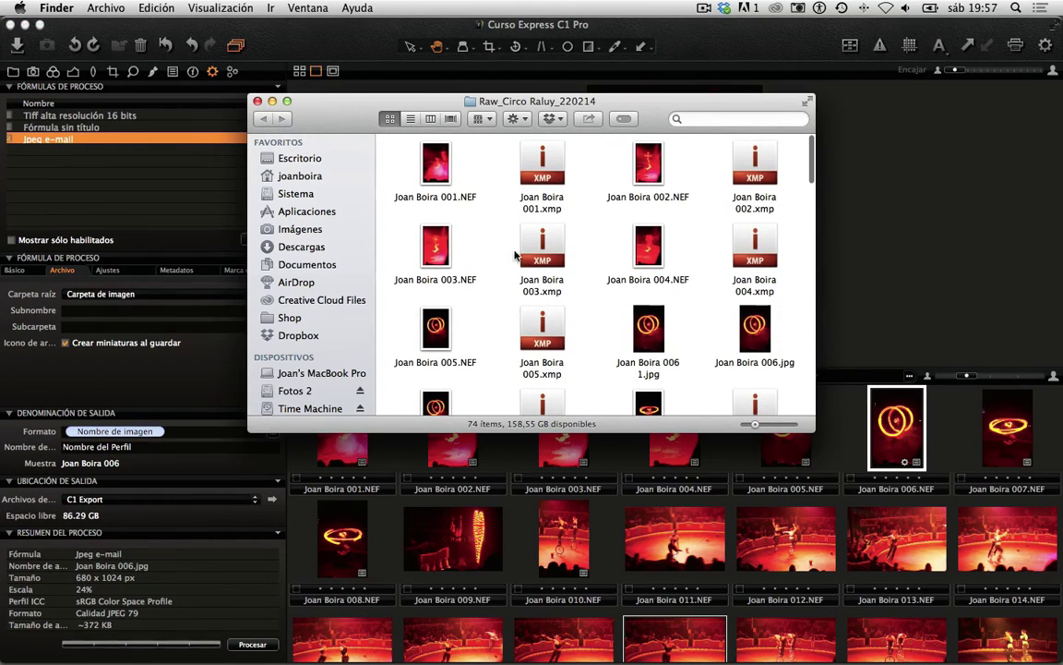
click(258, 101)
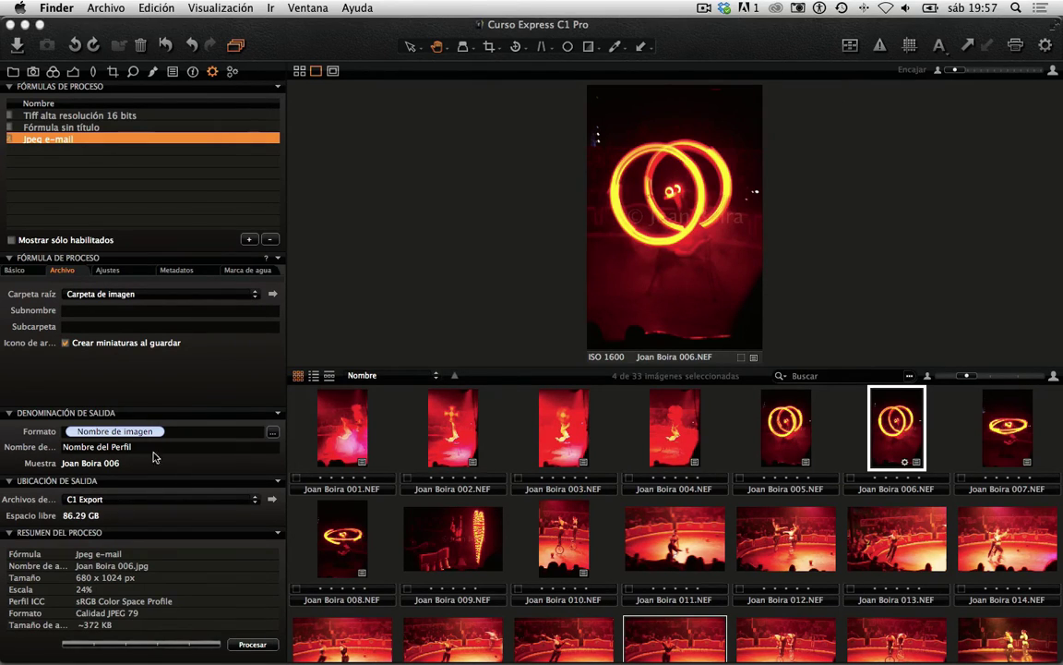
click(255, 296)
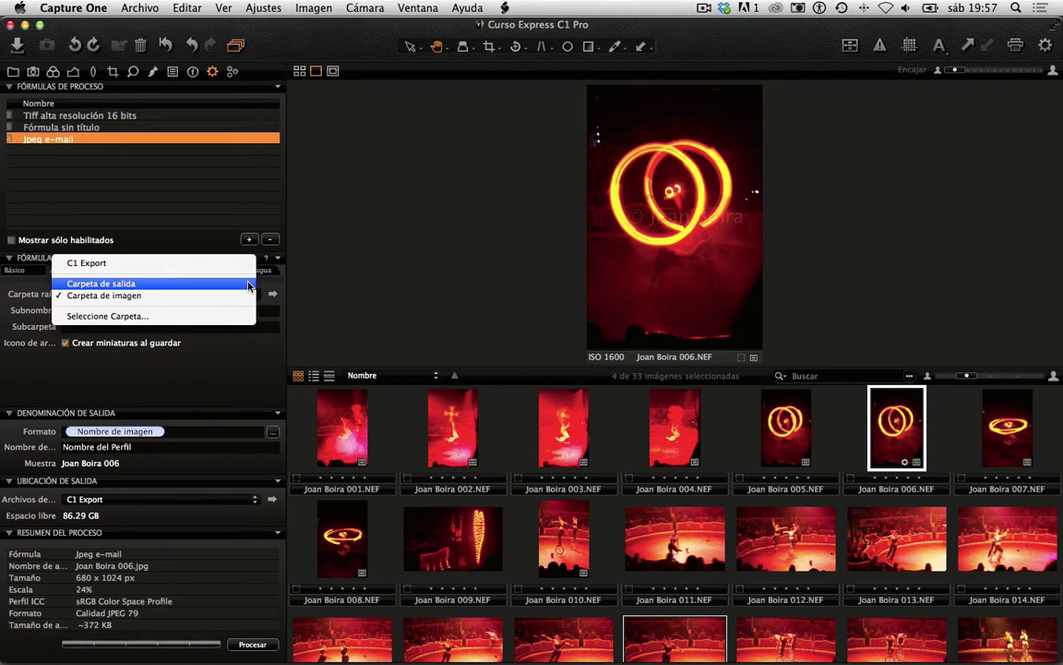
click(249, 285)
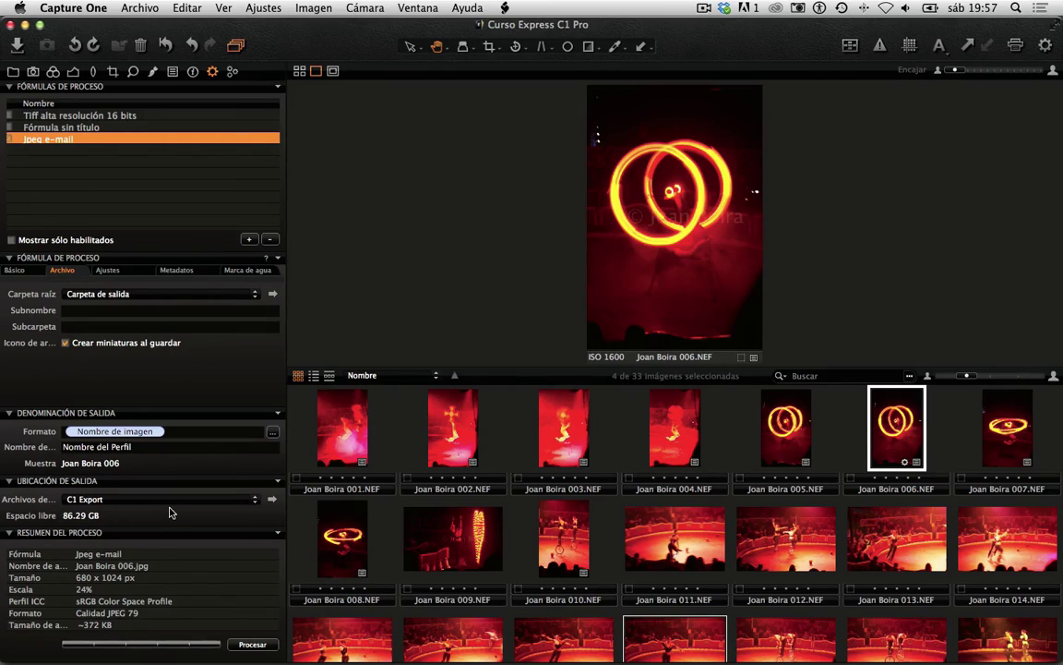
Step: Switch the recipe's root folder to C1 Export and back to Carpeta de salida
click(256, 301)
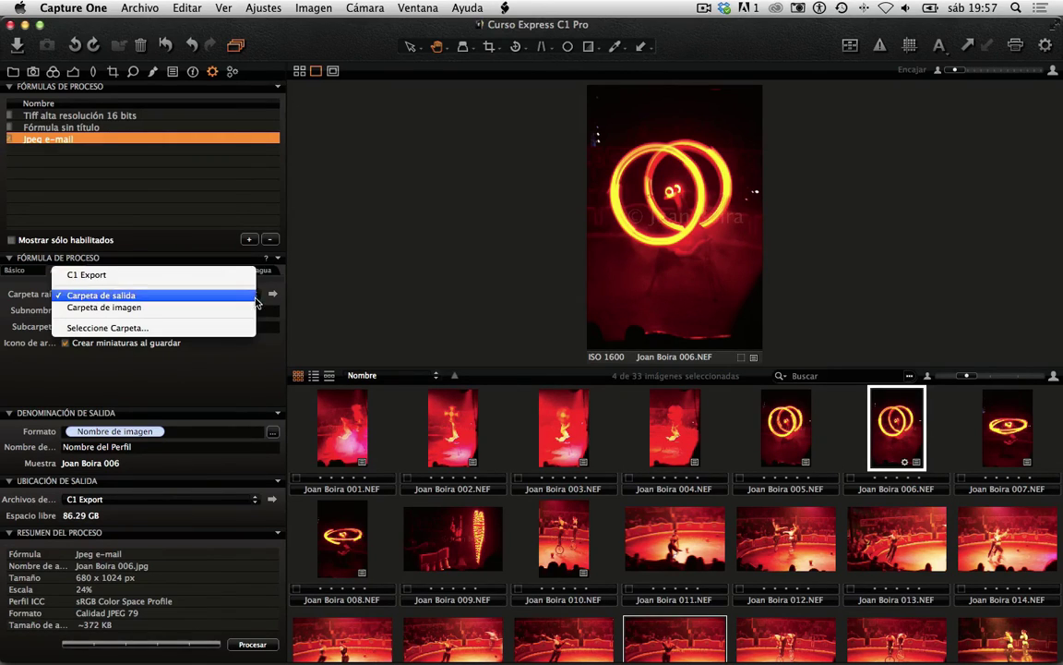
click(253, 276)
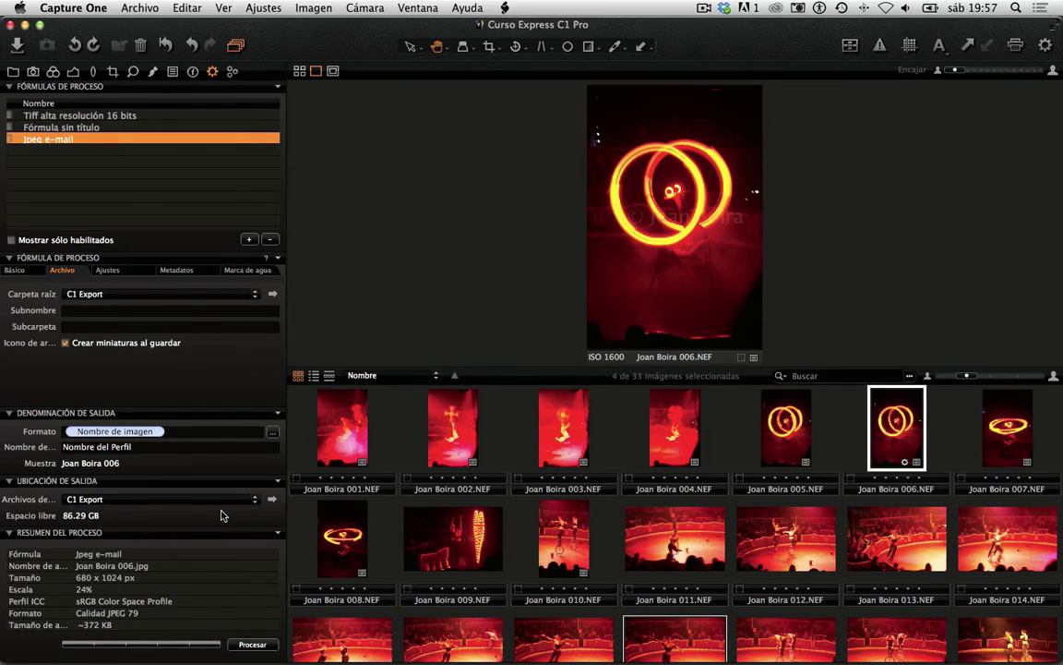
click(258, 295)
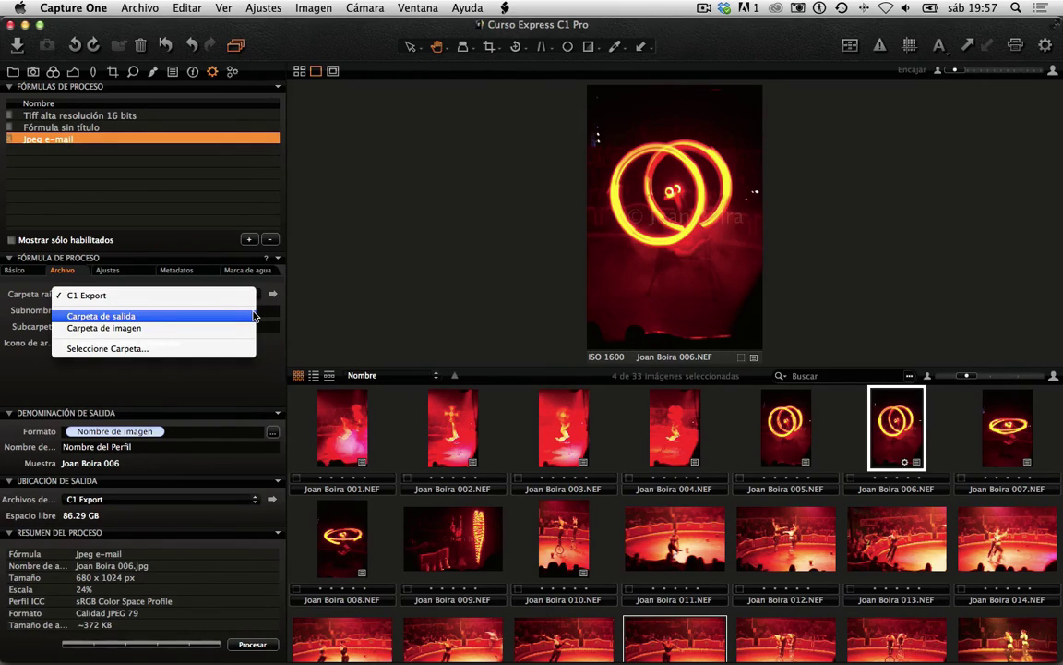
click(255, 316)
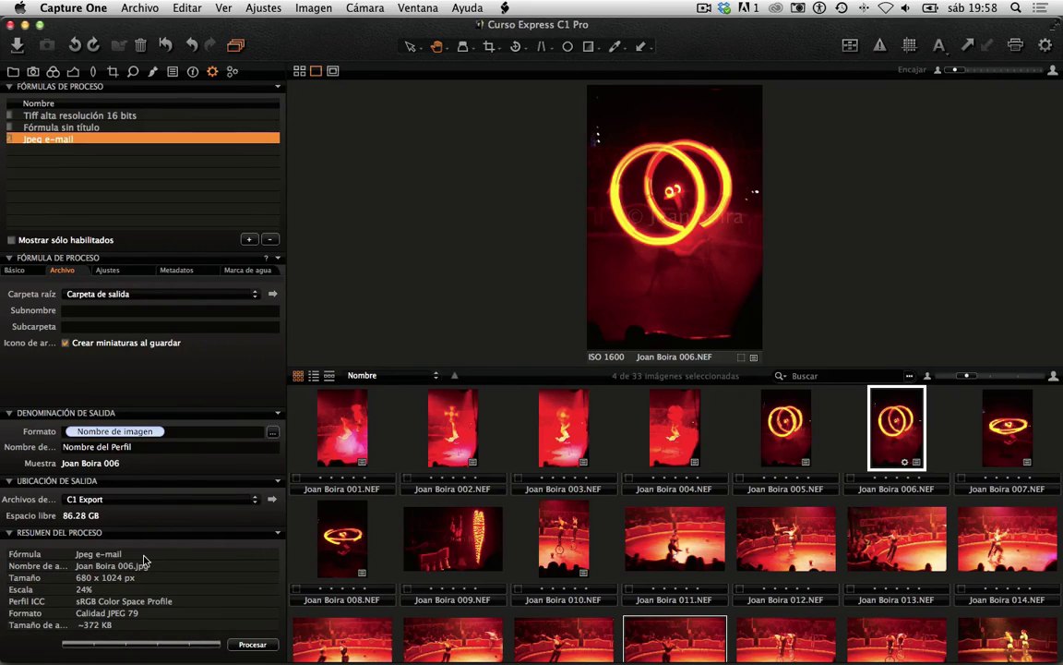
Step: Widen the tool column beside the image viewer
drag(285, 257, 333, 230)
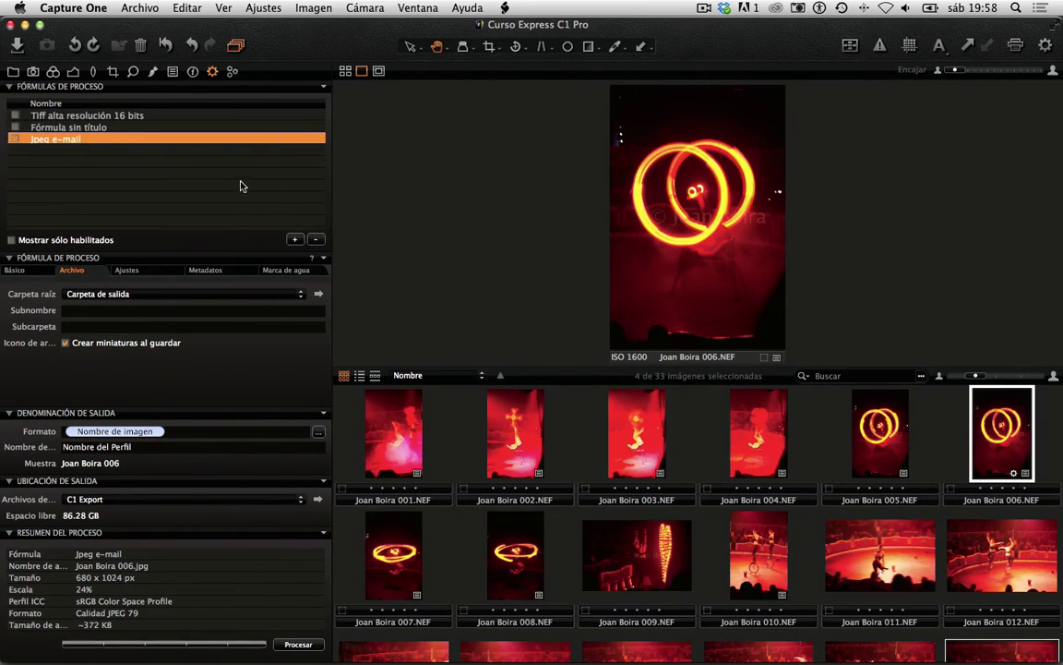
Step: Enable the Tiff alta resolución 16 bits recipe alongside Jpeg e-mail and process the four selected photos
click(14, 115)
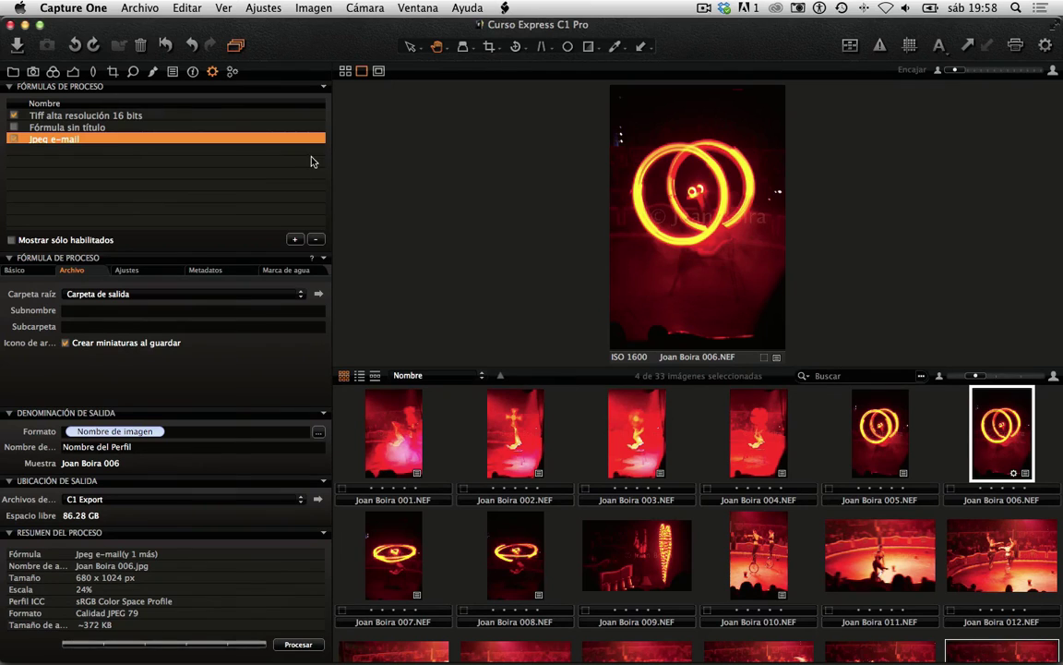
scroll(919, 416, down, 6)
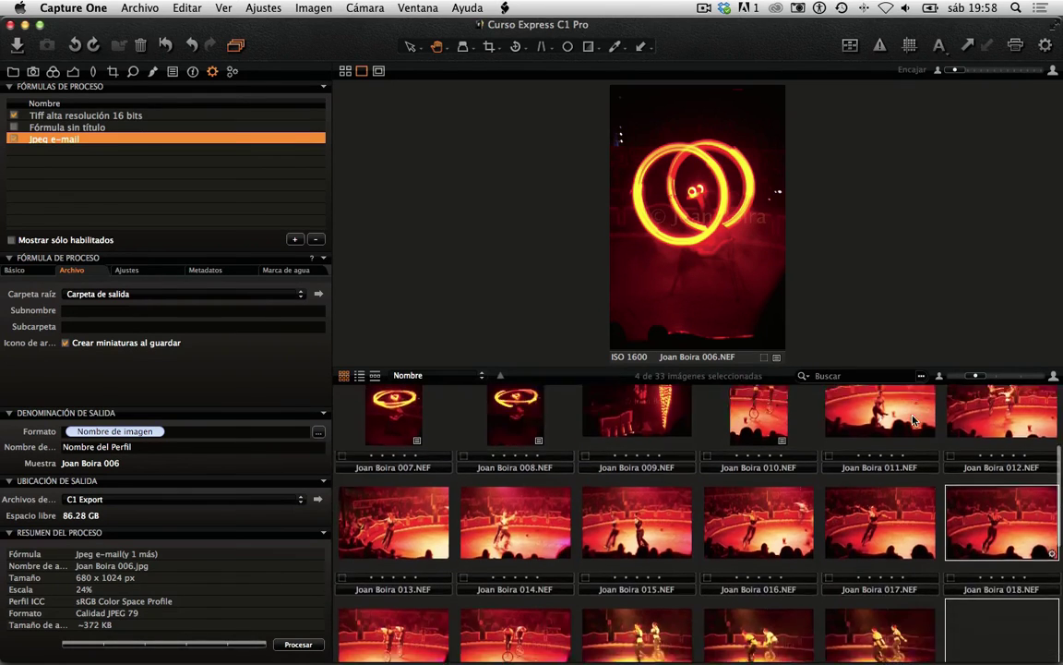
scroll(709, 566, down, 4)
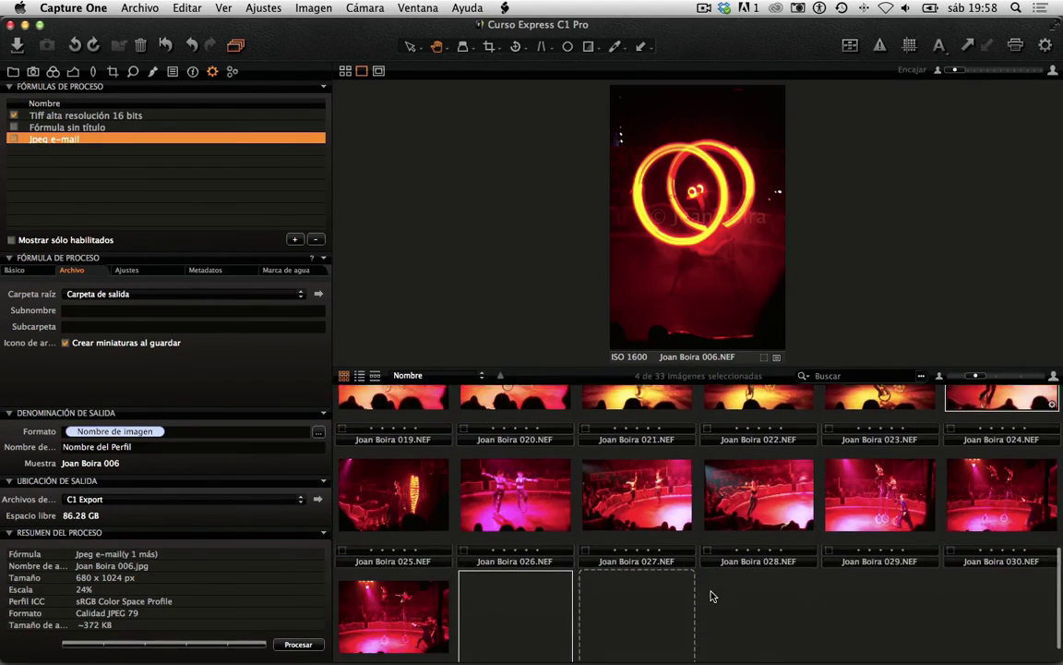
scroll(681, 588, up, 10)
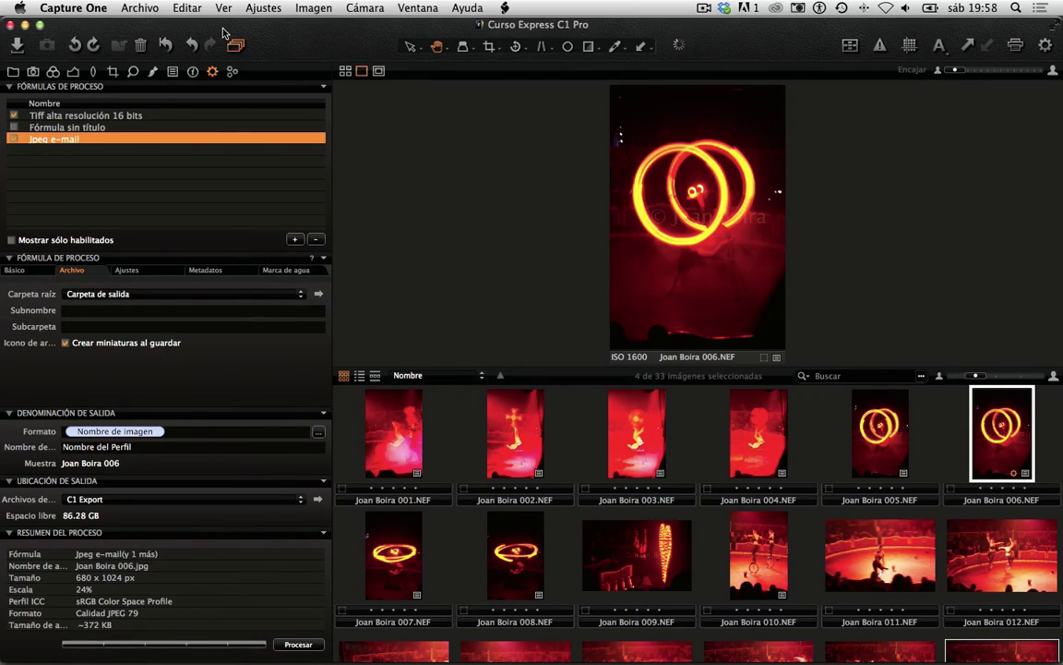
Step: Check the batch queue, then return to the process recipes and move the Actividades window off the recipe settings
click(234, 75)
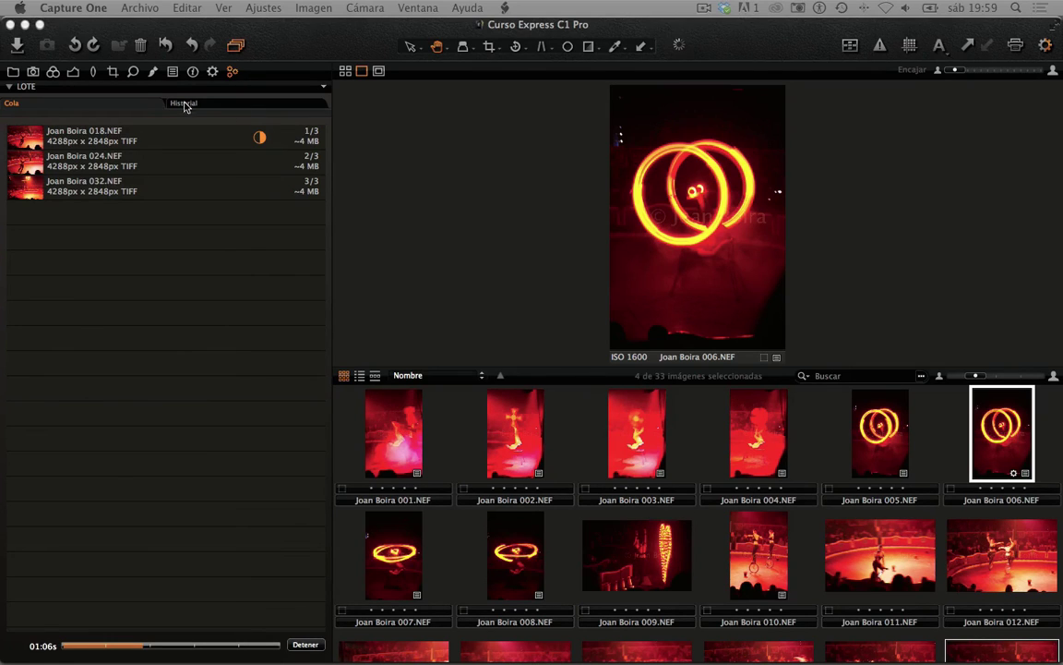
click(212, 71)
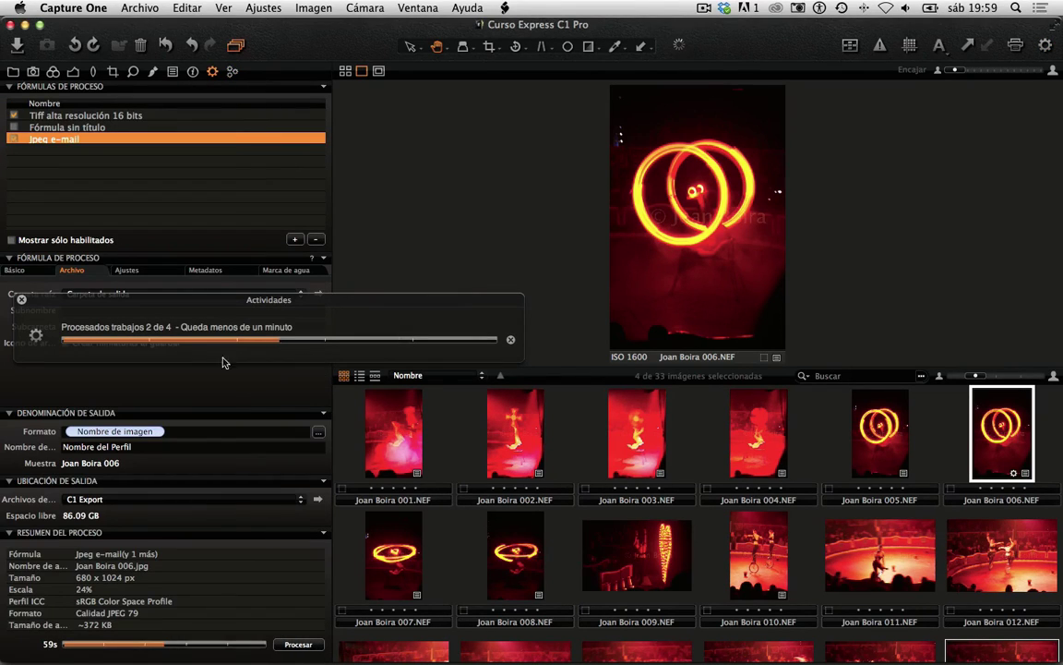
drag(256, 307, 496, 123)
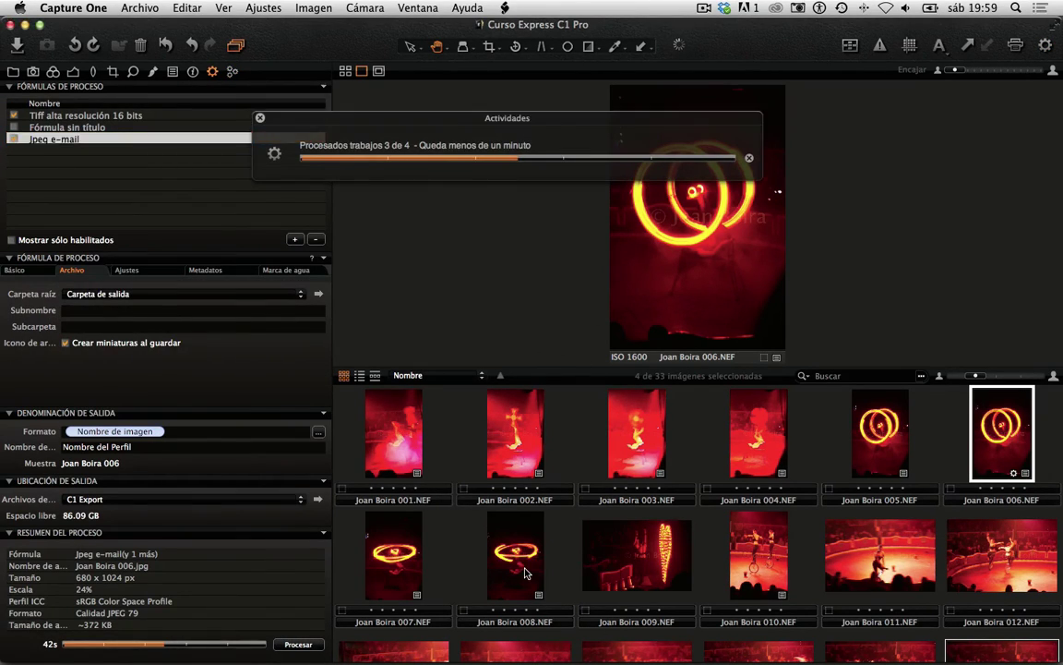
Step: Select all photos in the browser and process them with the enabled TIFF and JPEG recipes
click(474, 513)
shift+click(448, 513)
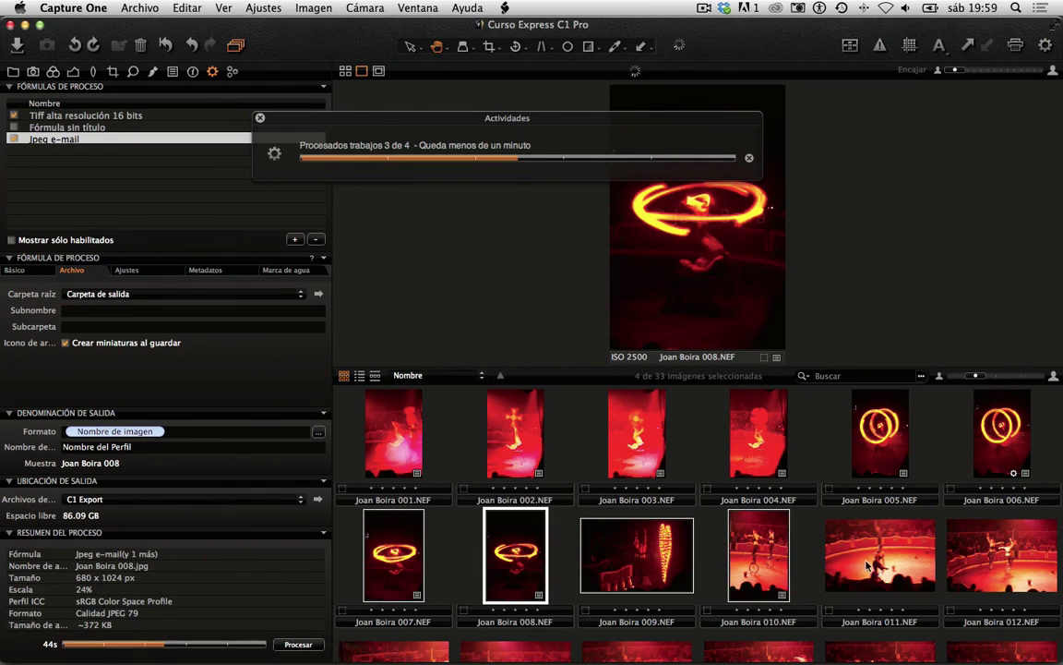
key(super+a)
key(super+d)
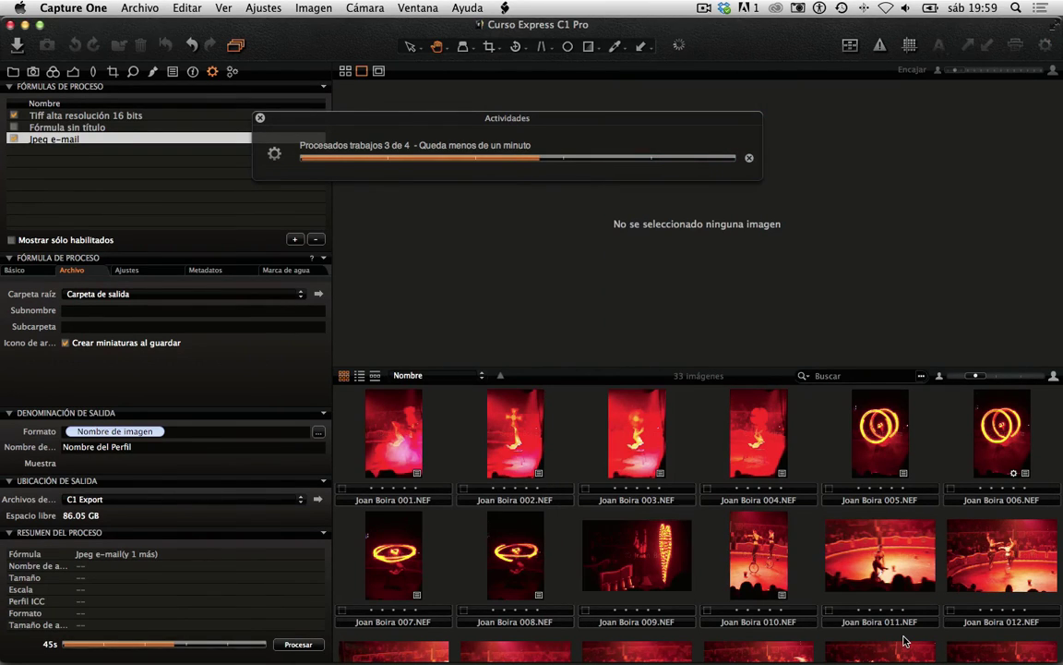
key(super+a)
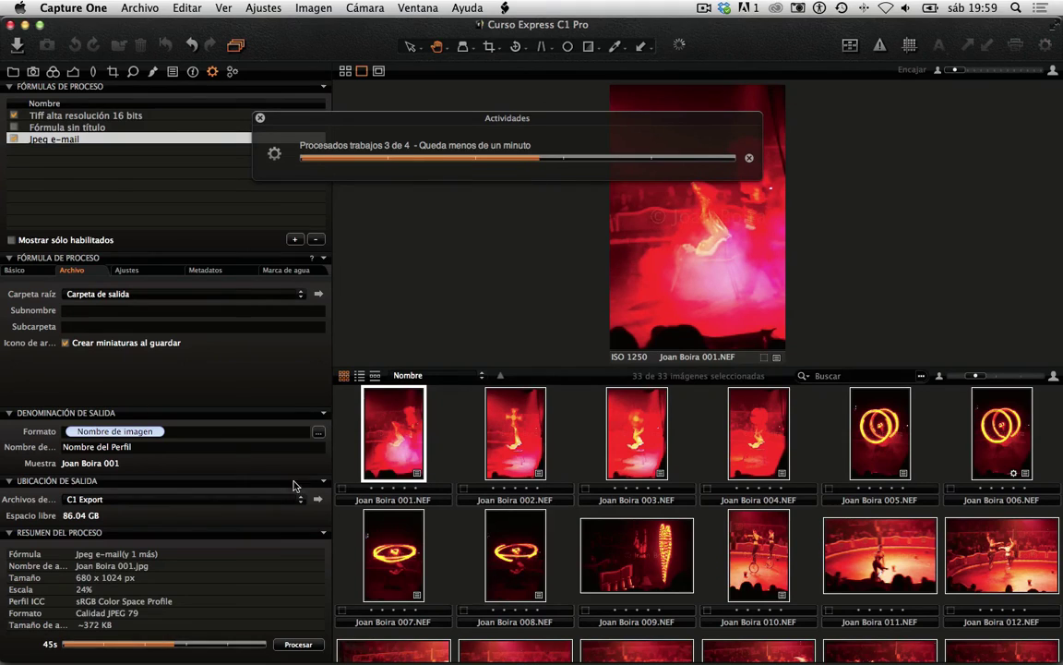
click(300, 644)
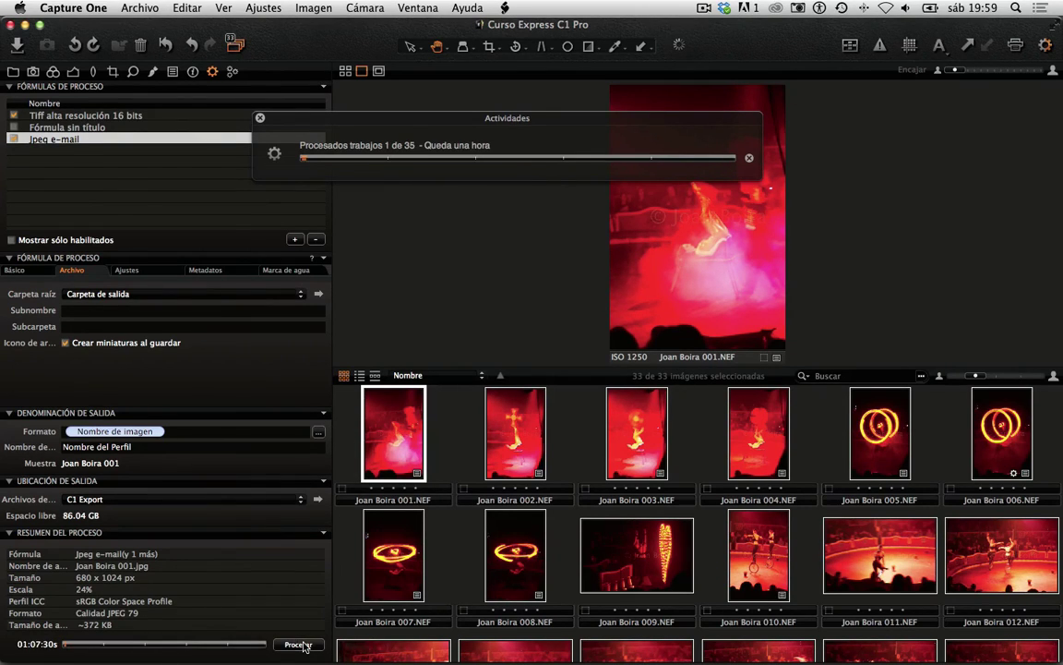
Step: Move the photo numbered 026 to the front of the batch processing queue
click(232, 74)
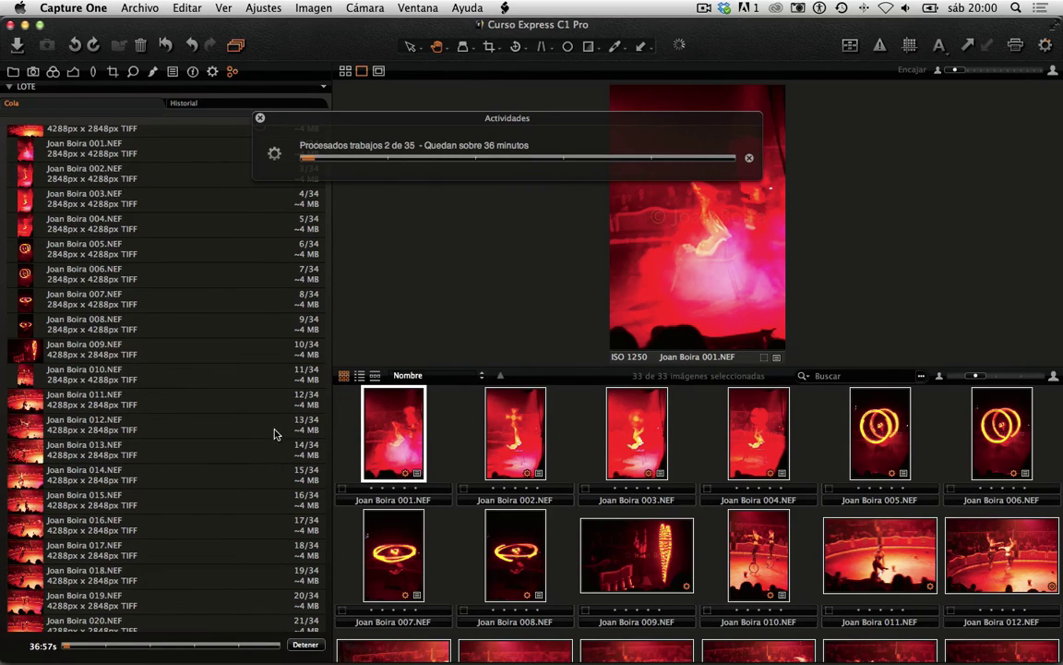
scroll(274, 434, down, 3)
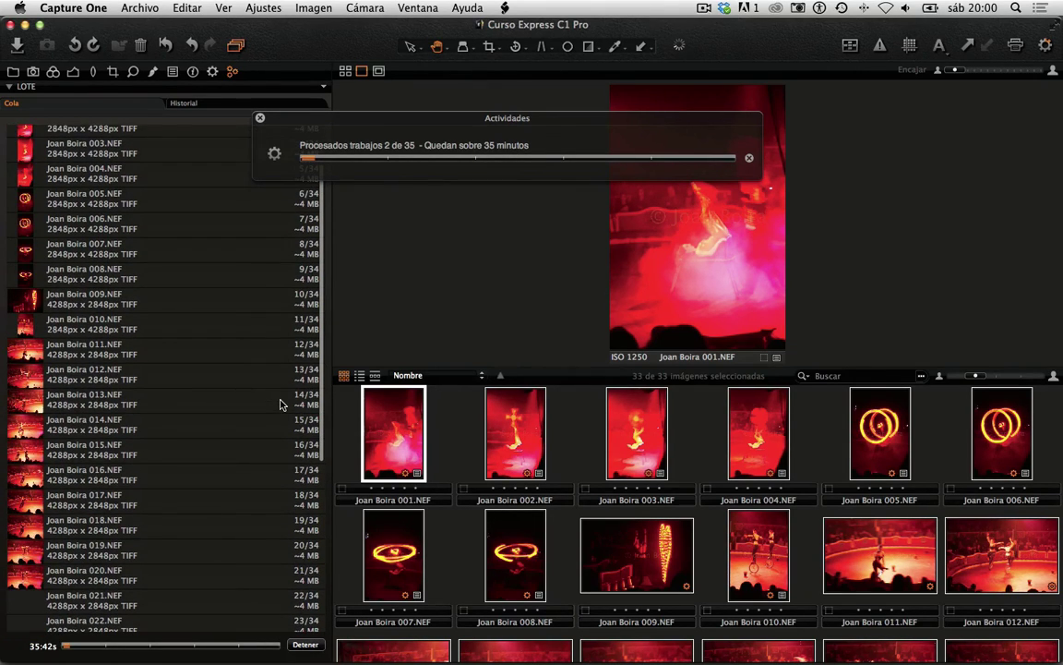
scroll(280, 404, down, 5)
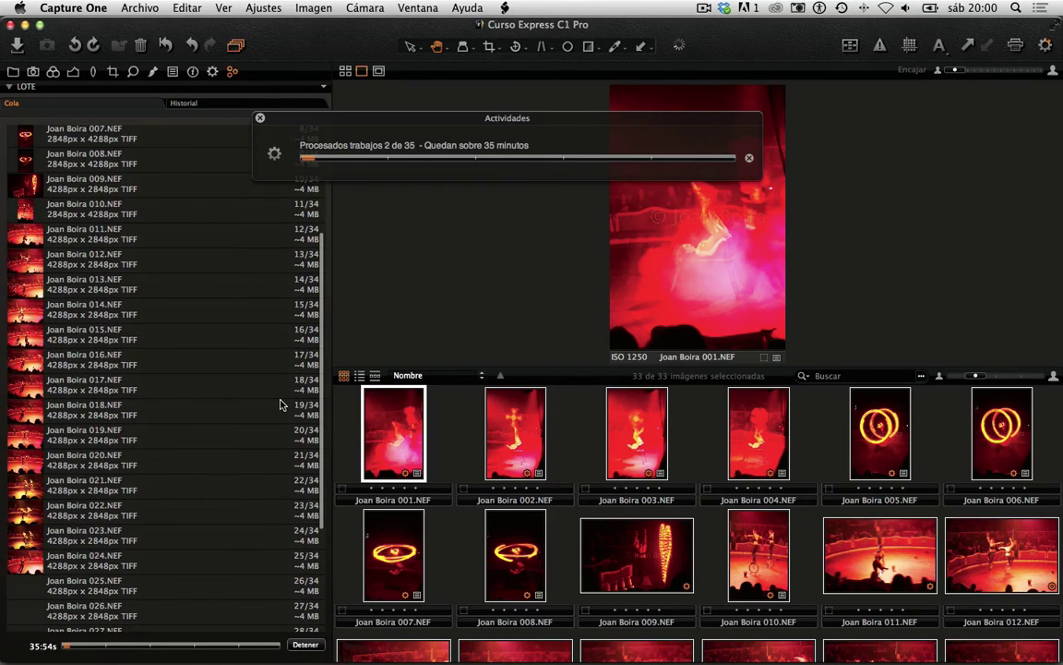
scroll(277, 411, down, 1)
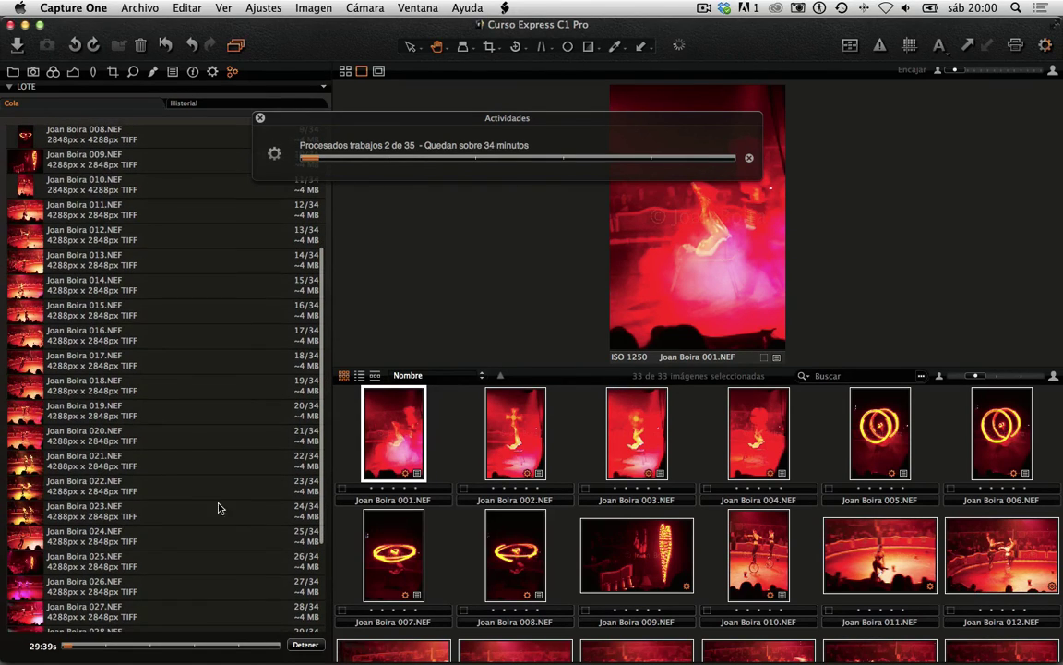
click(128, 572)
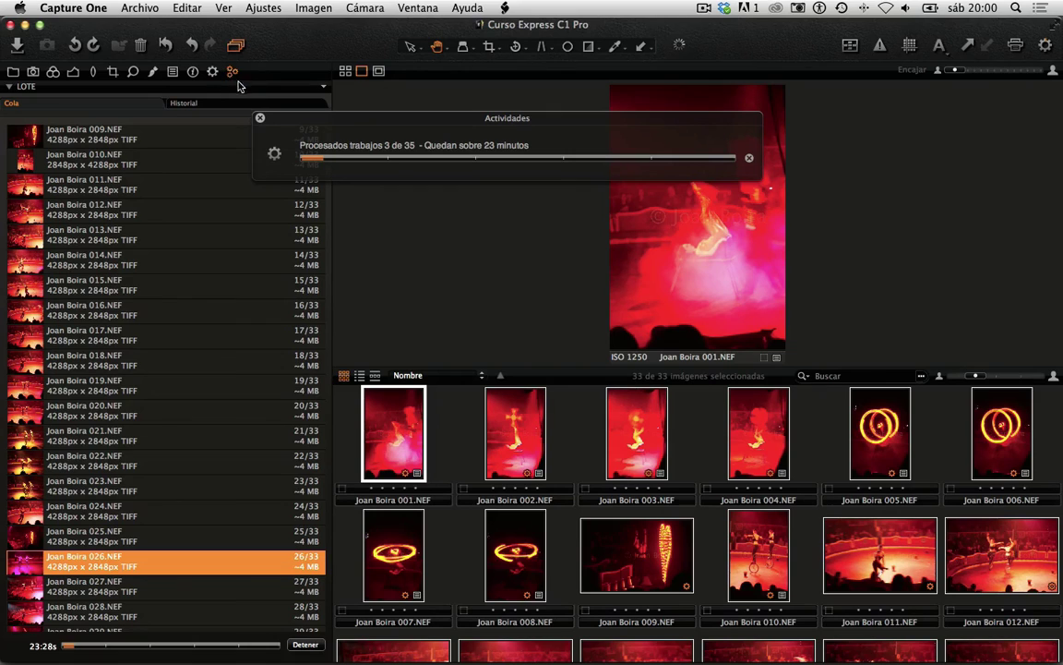
drag(56, 561, 100, 146)
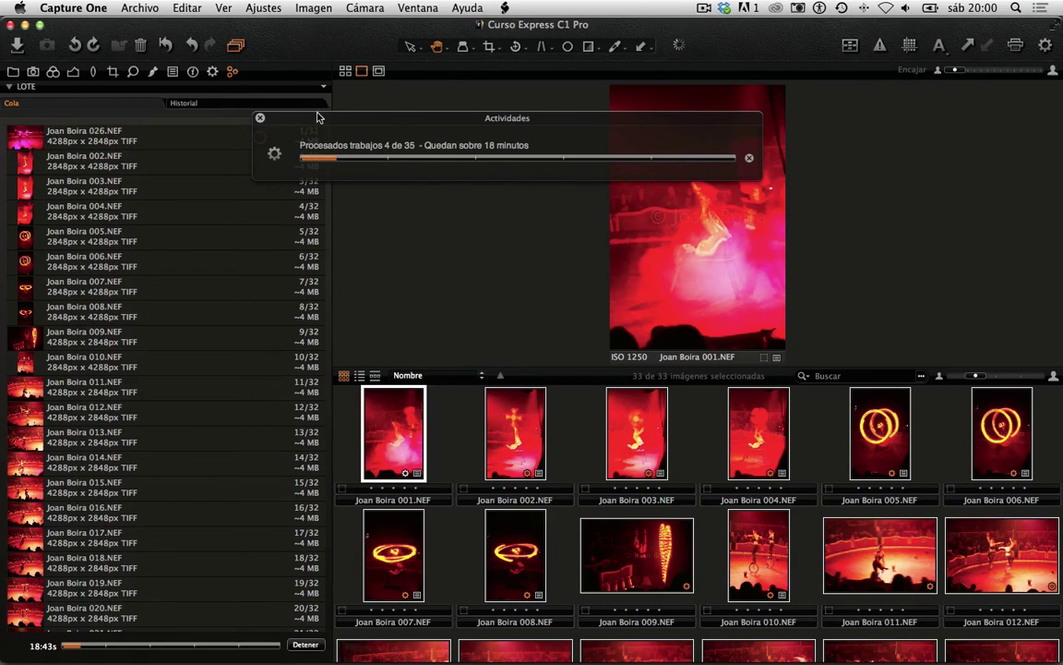
Step: Move the Actividades window clear of the tool column and review the batch's Historial before returning to the Cola list
drag(331, 119, 446, 123)
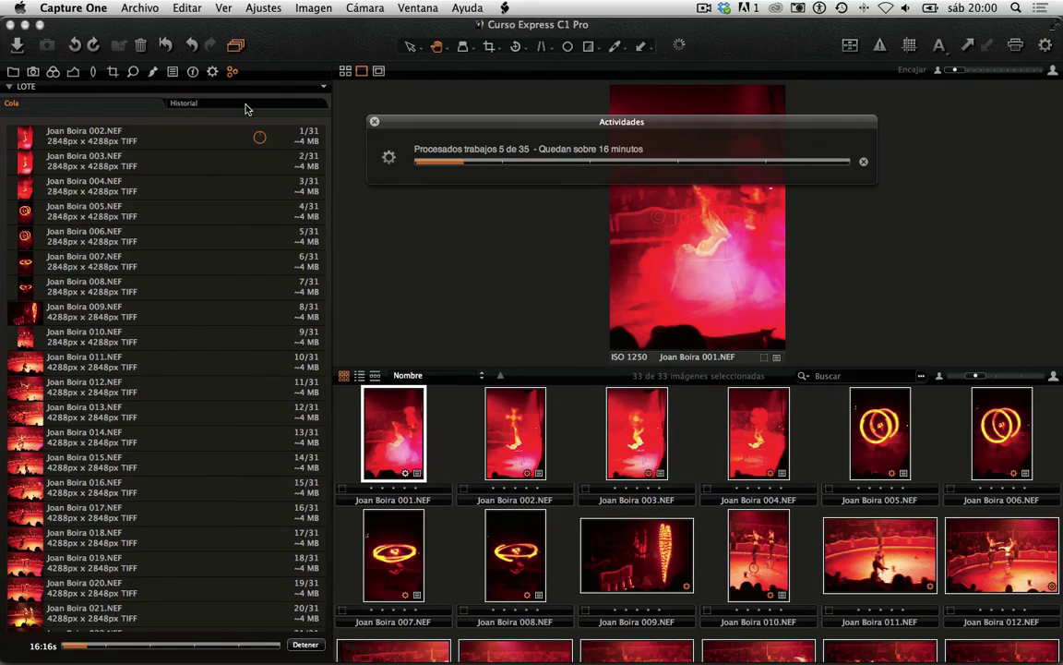
click(189, 102)
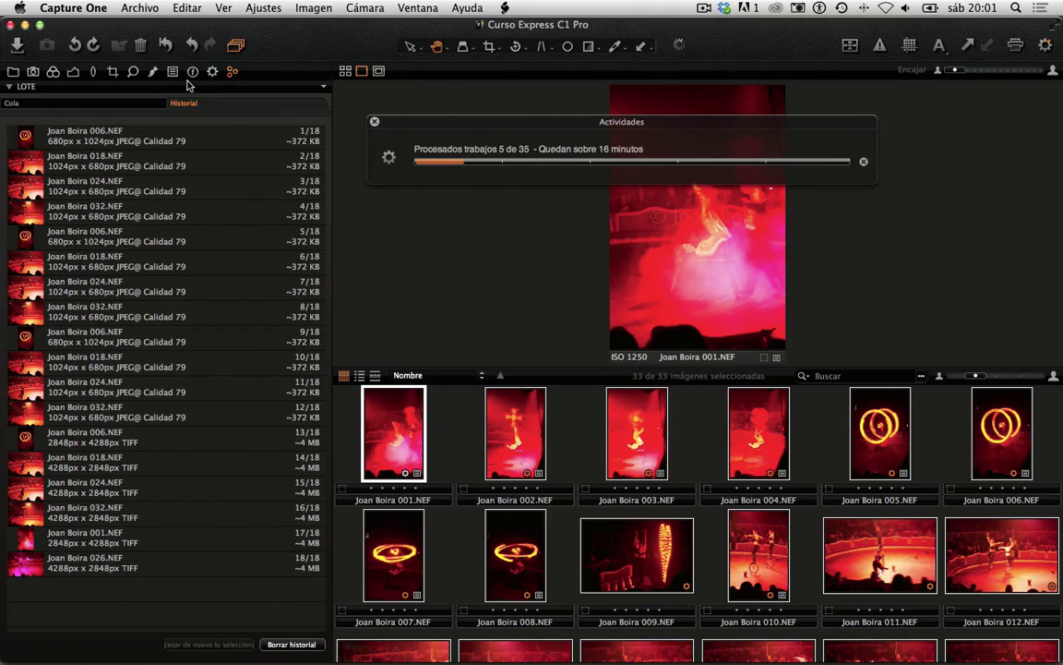
click(127, 98)
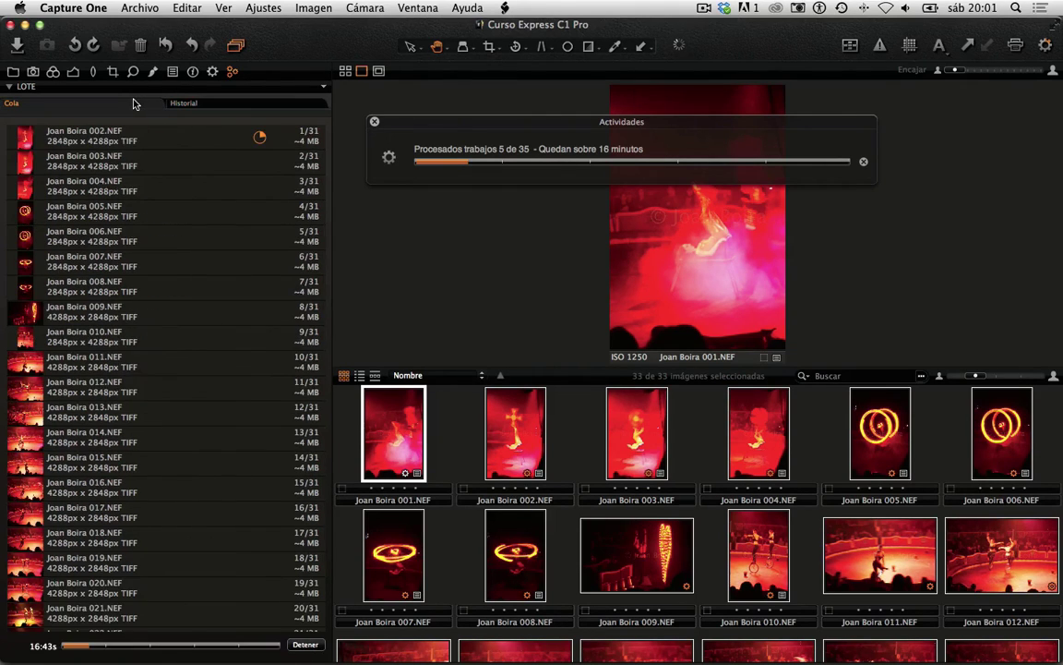
Step: Review the Jpeg e-mail recipe's Básico and Archivo settings
click(213, 72)
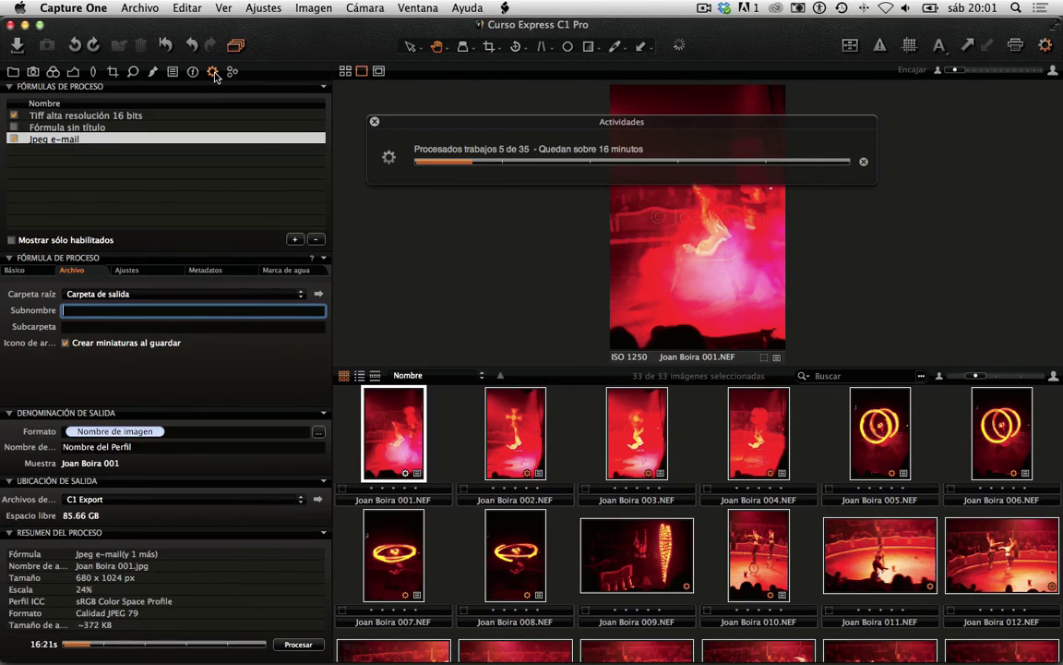
click(28, 271)
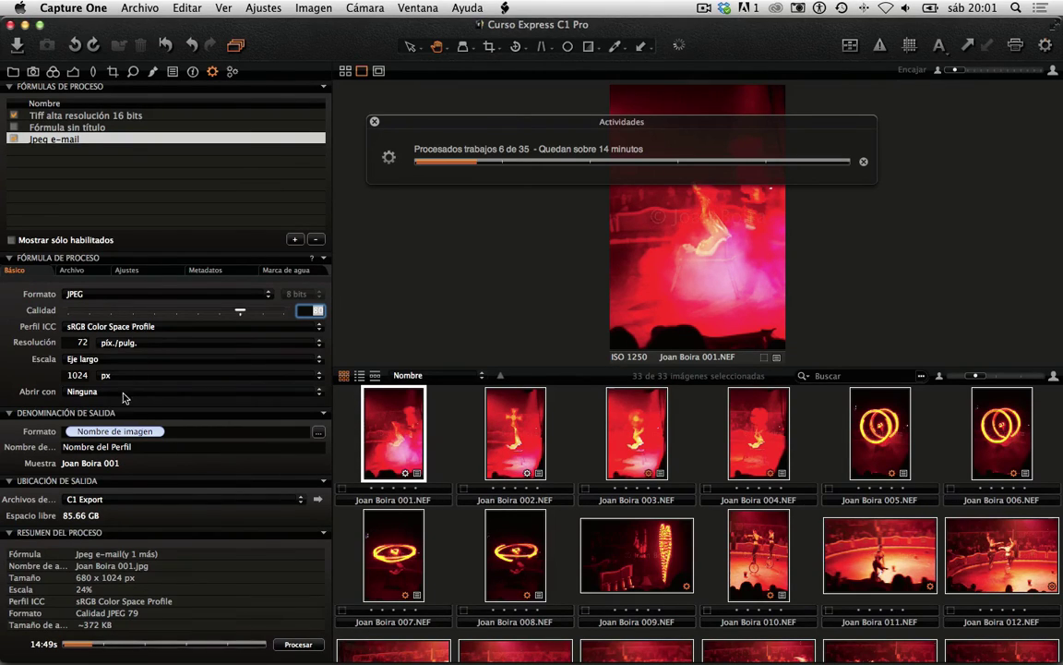
click(91, 273)
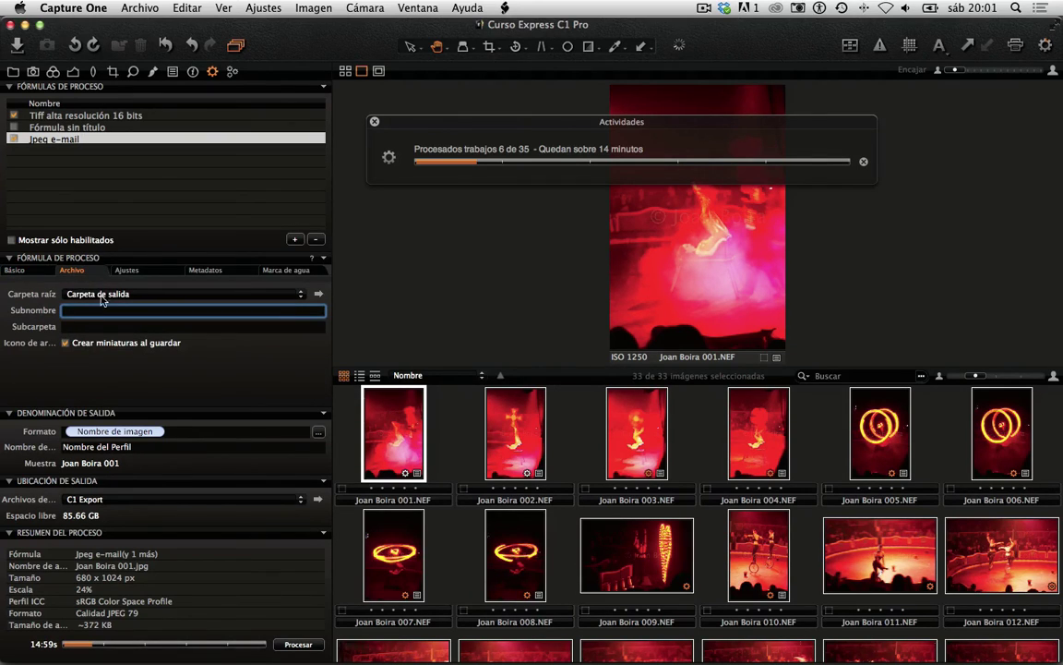
Step: Check in Finder the folders behind the recipe's root folder and the C1 Export output location, closing each window
click(318, 296)
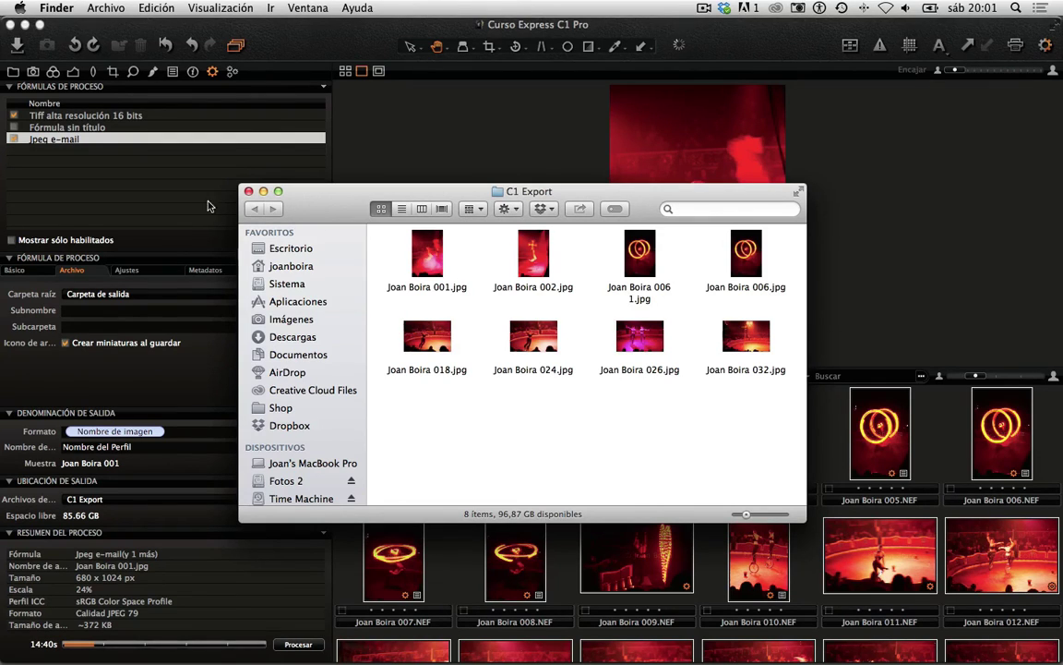
click(249, 191)
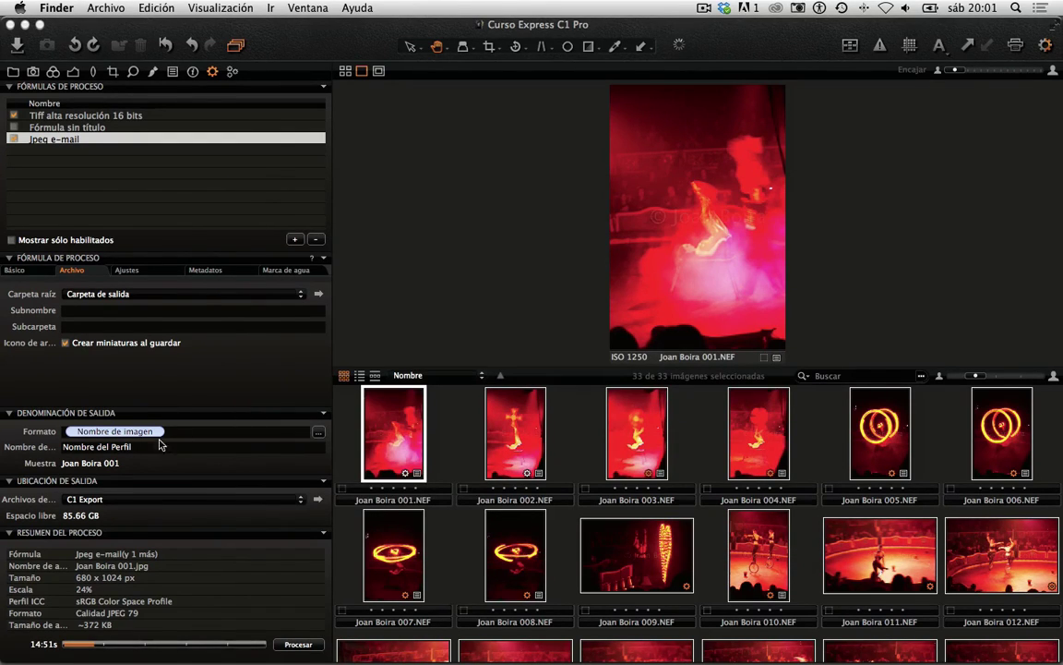
click(318, 499)
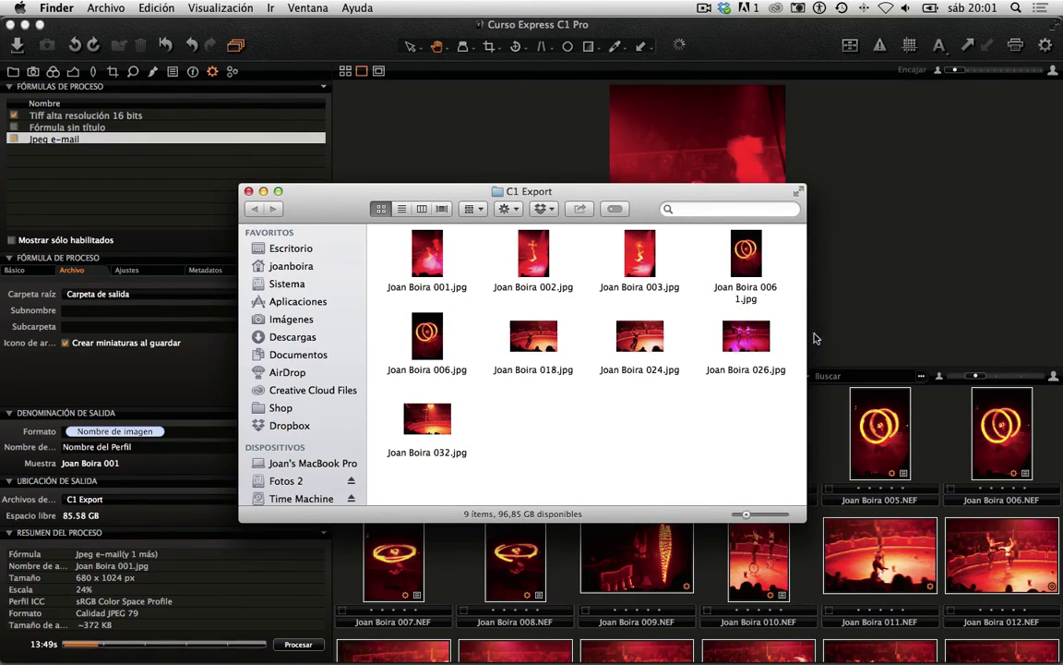
click(249, 191)
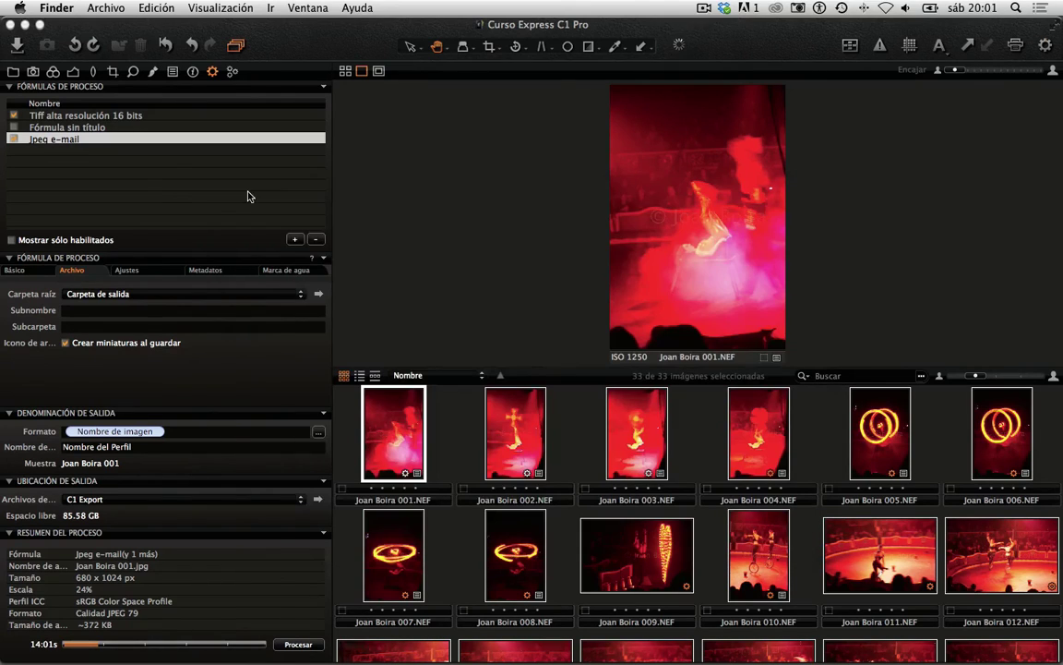